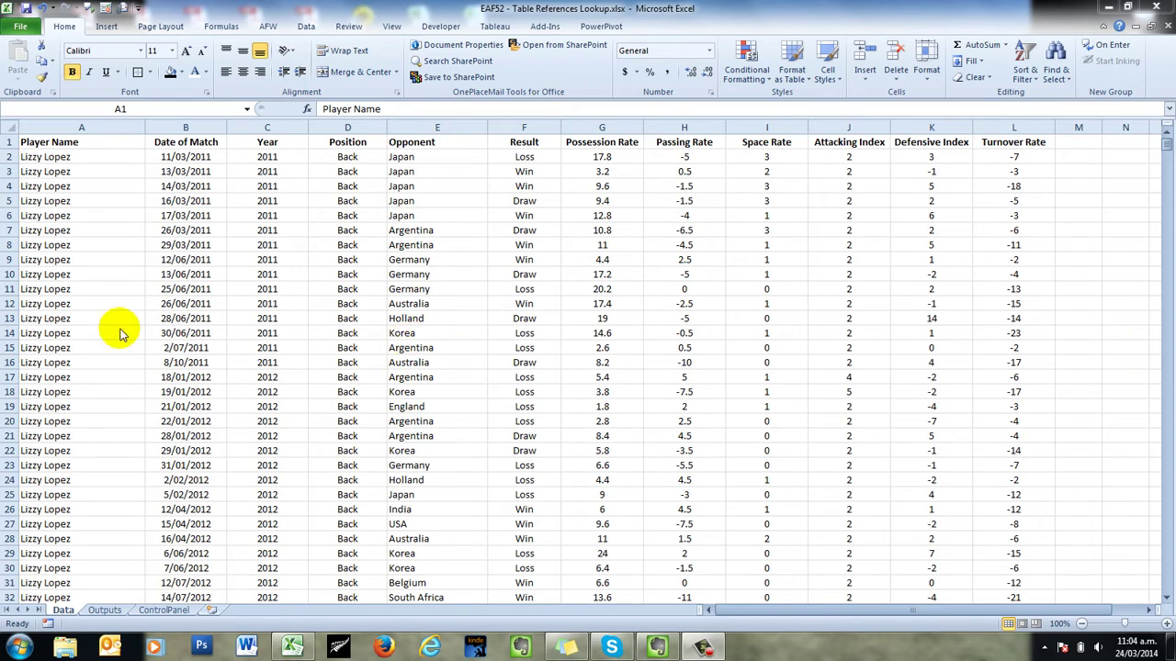
# - Convert the match data in A1:L1081 into an Excel table with headers
pyautogui.click(53, 349)
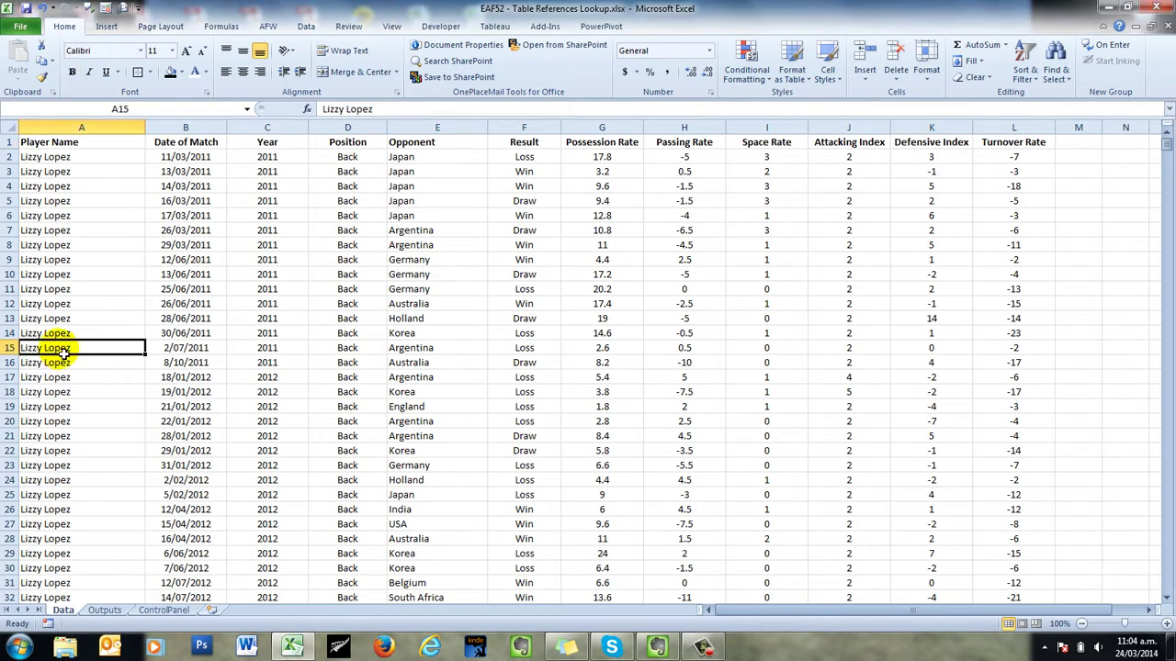
pyautogui.scroll(-12, 62, 353)
pyautogui.scroll(-12, 66, 353)
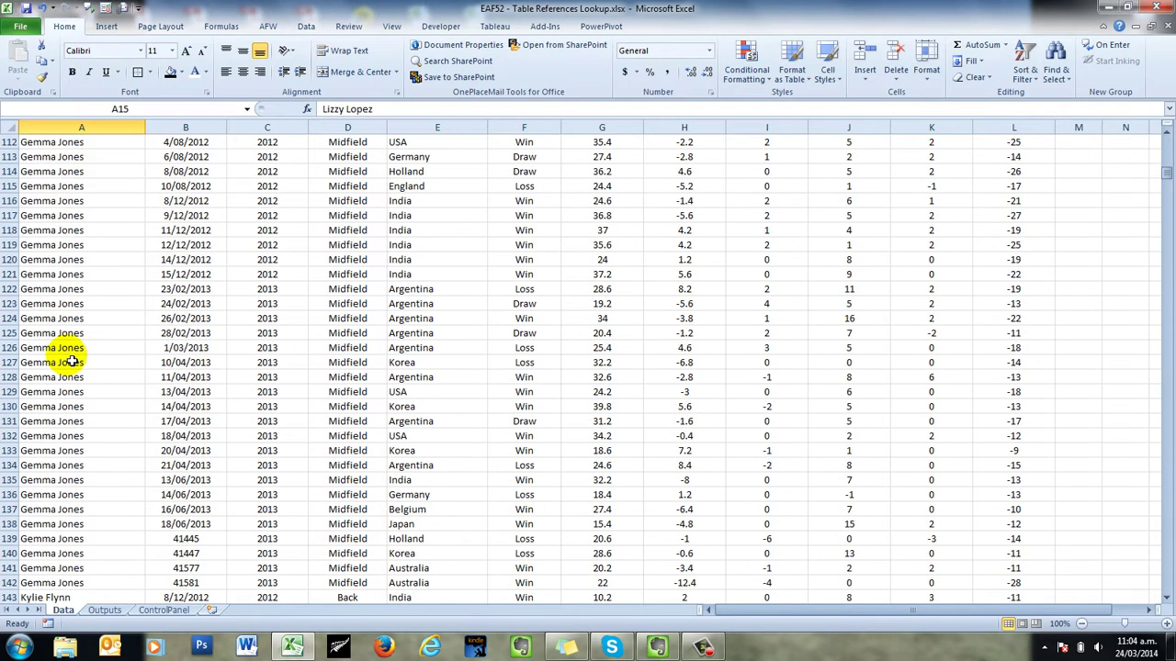
pyautogui.scroll(20, 73, 361)
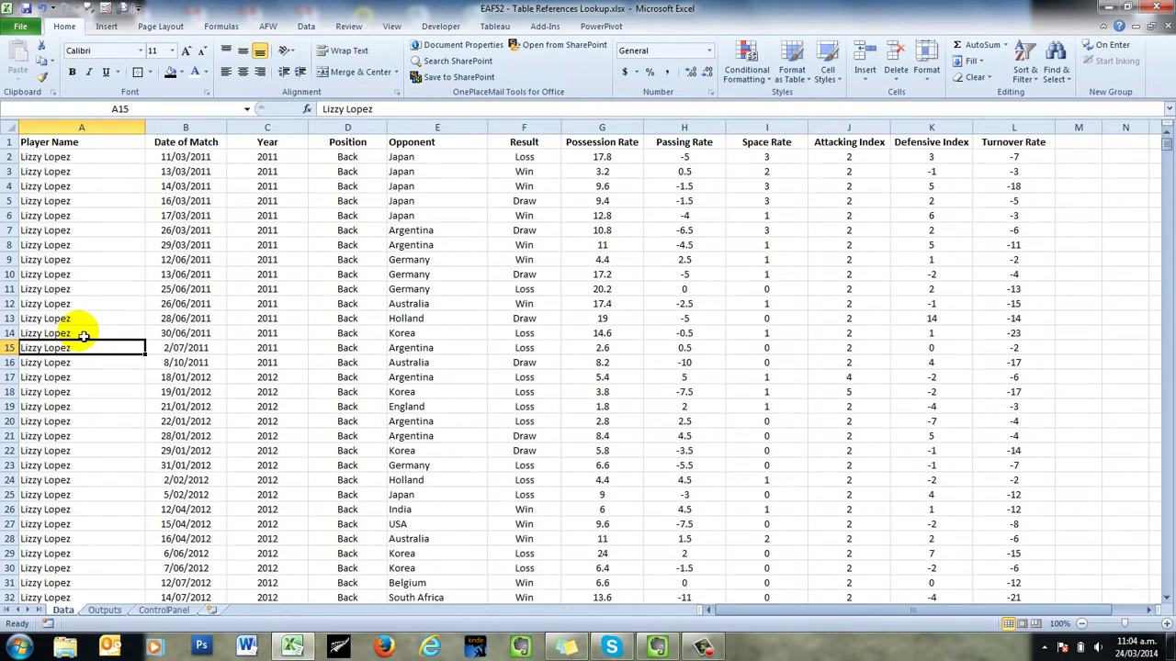
pyautogui.click(105, 25)
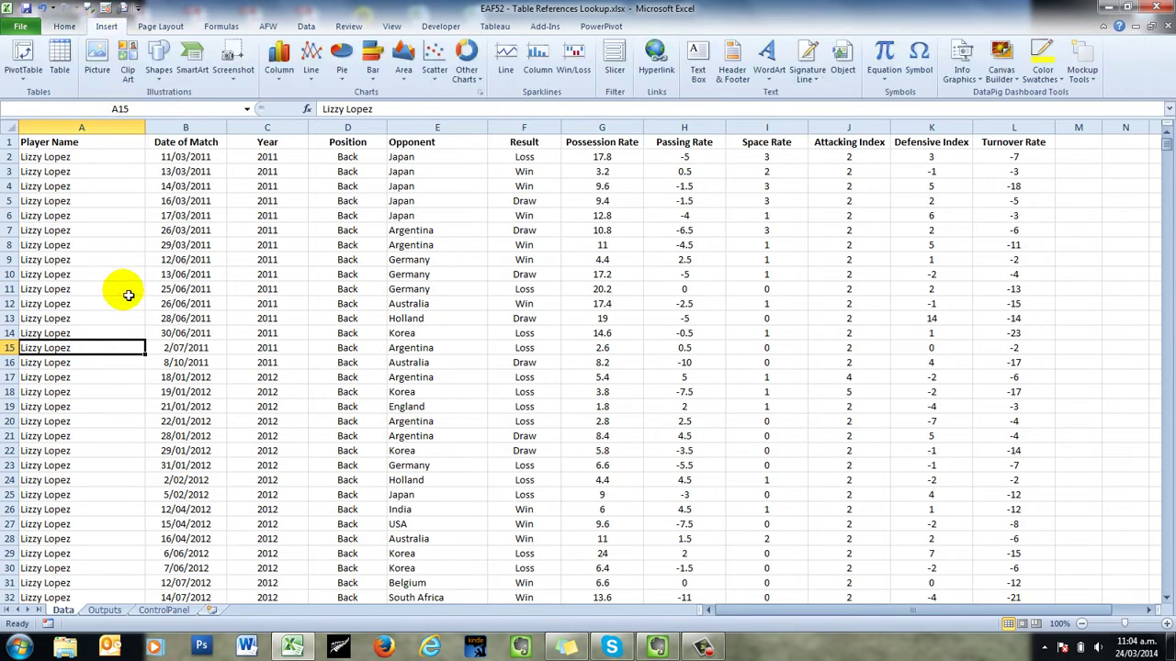
pyautogui.click(61, 61)
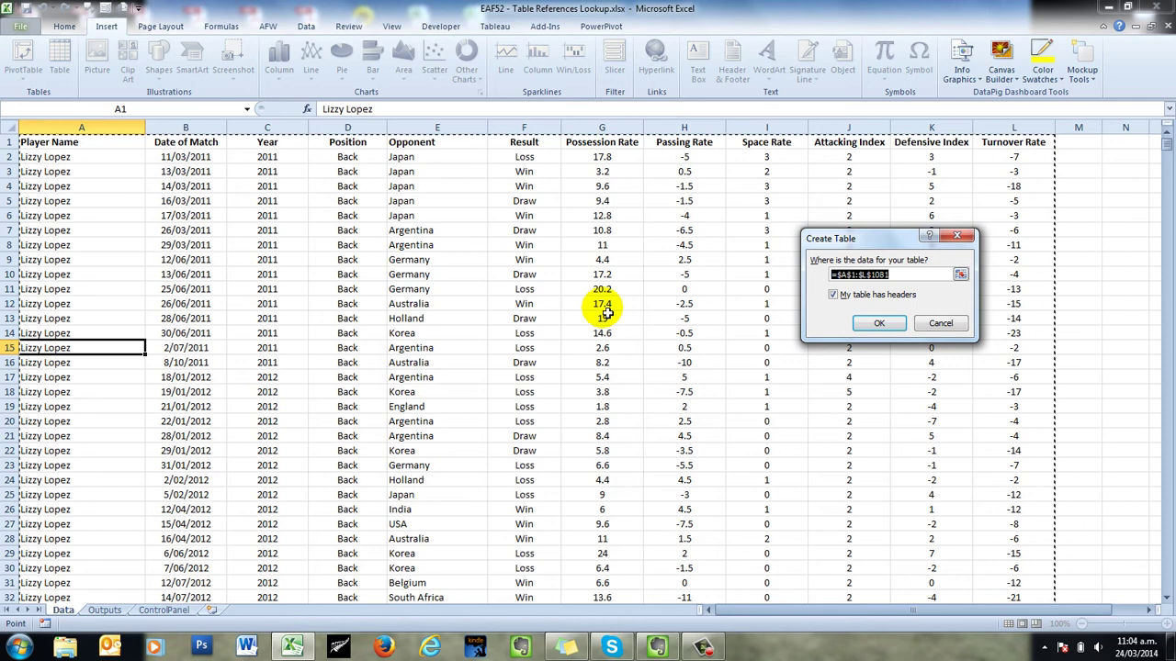
pyautogui.click(880, 325)
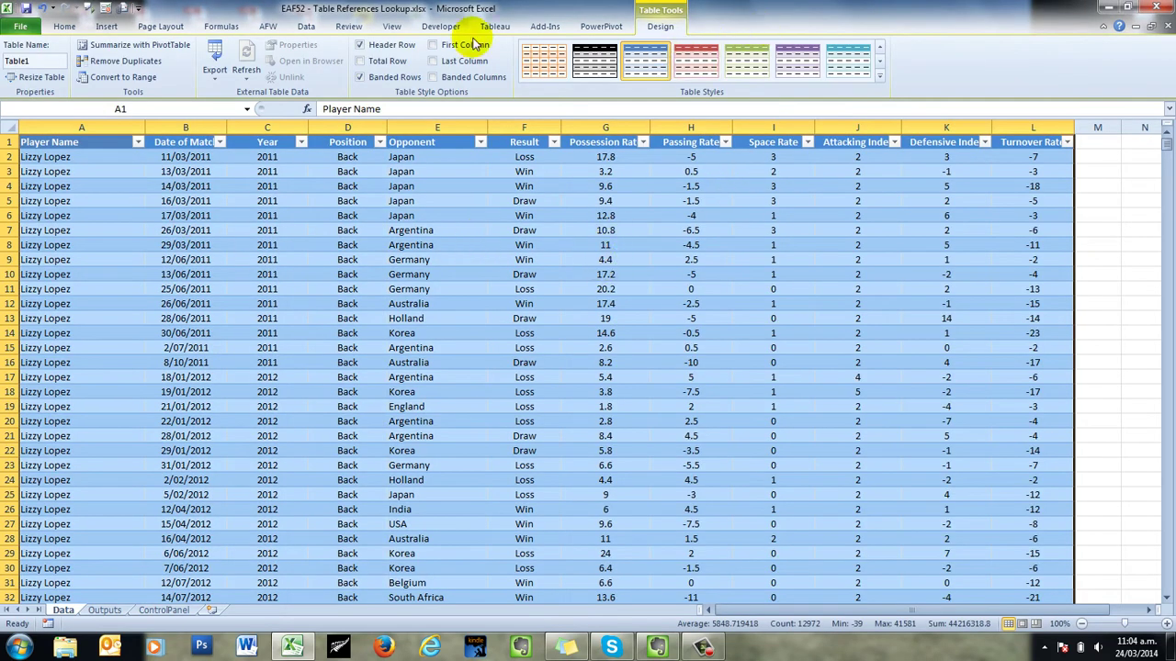
# - Rename the table from Table1 to MatchData
pyautogui.click(879, 77)
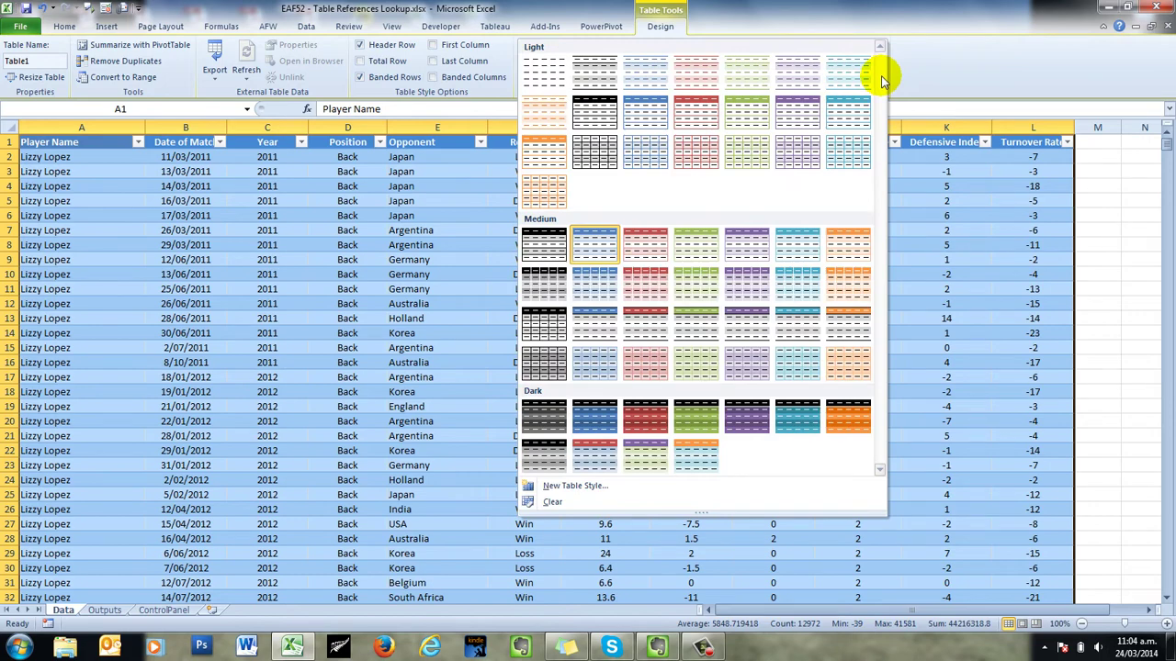
pyautogui.click(110, 189)
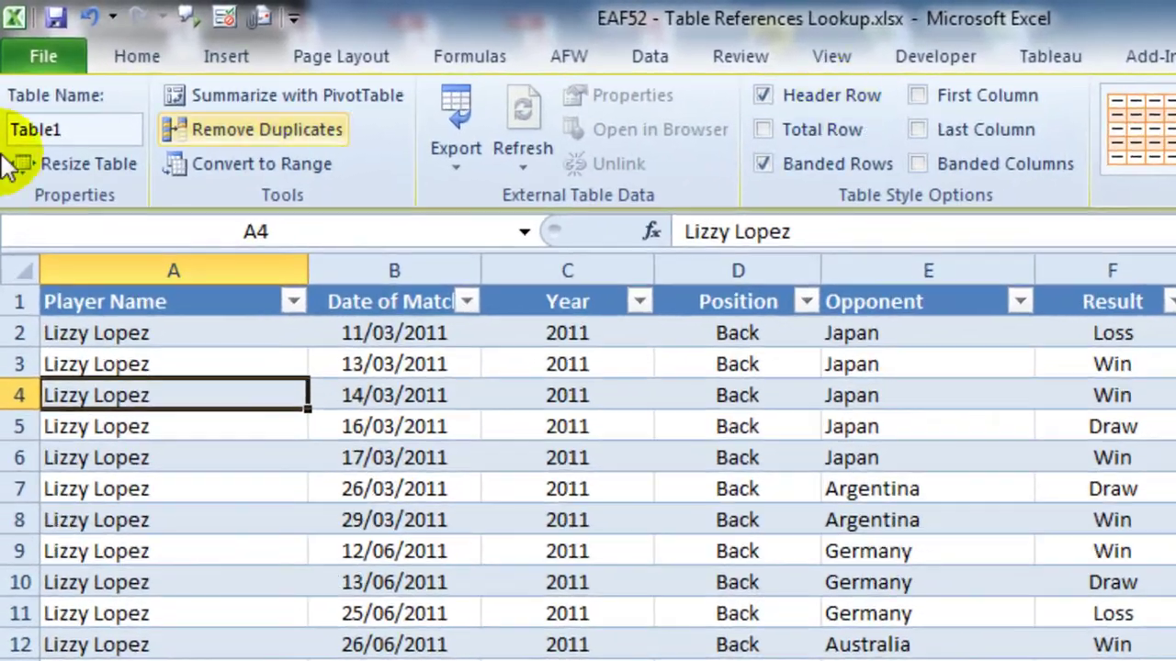
pyautogui.click(92, 129)
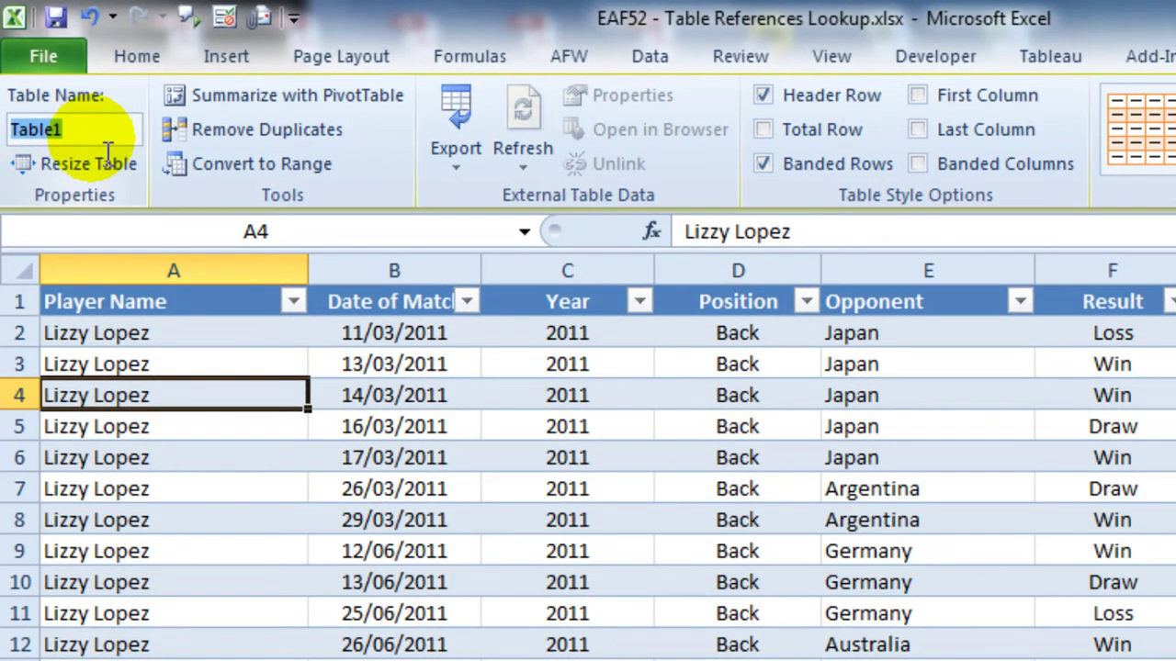
pyautogui.write('MatcData')
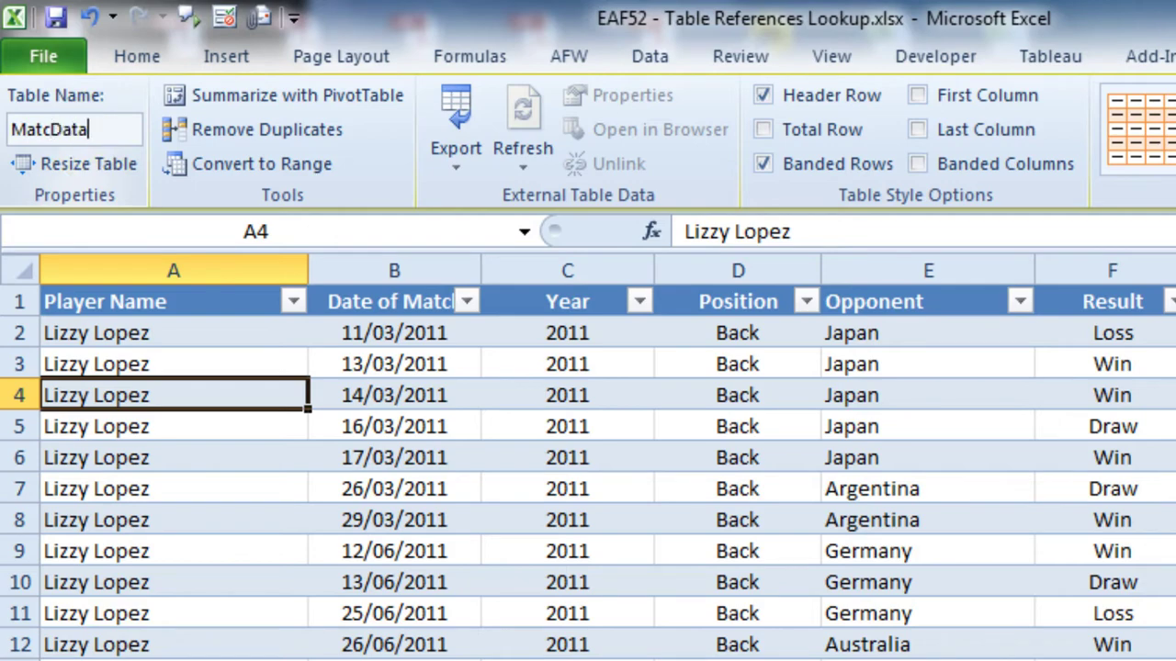
pyautogui.press('Left')
pyautogui.press('Left')
pyautogui.press('Left')
pyautogui.press('Left')
pyautogui.write('h')
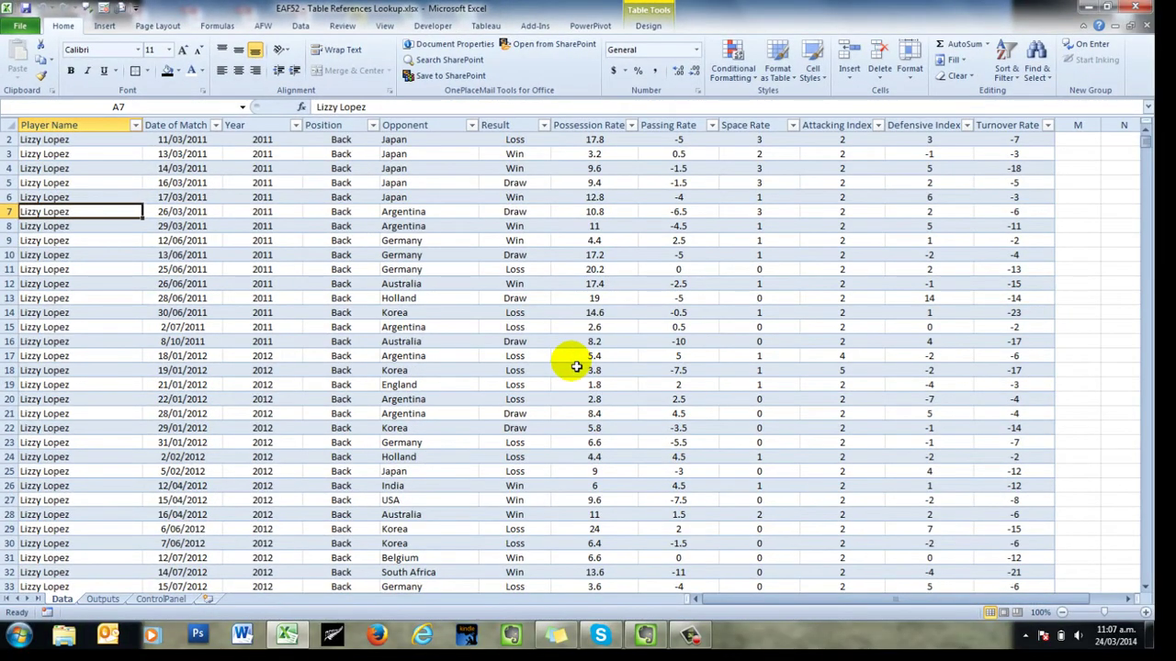
# - Create PivotTable3 from the MatchData table on a new worksheet
pyautogui.click(42, 284)
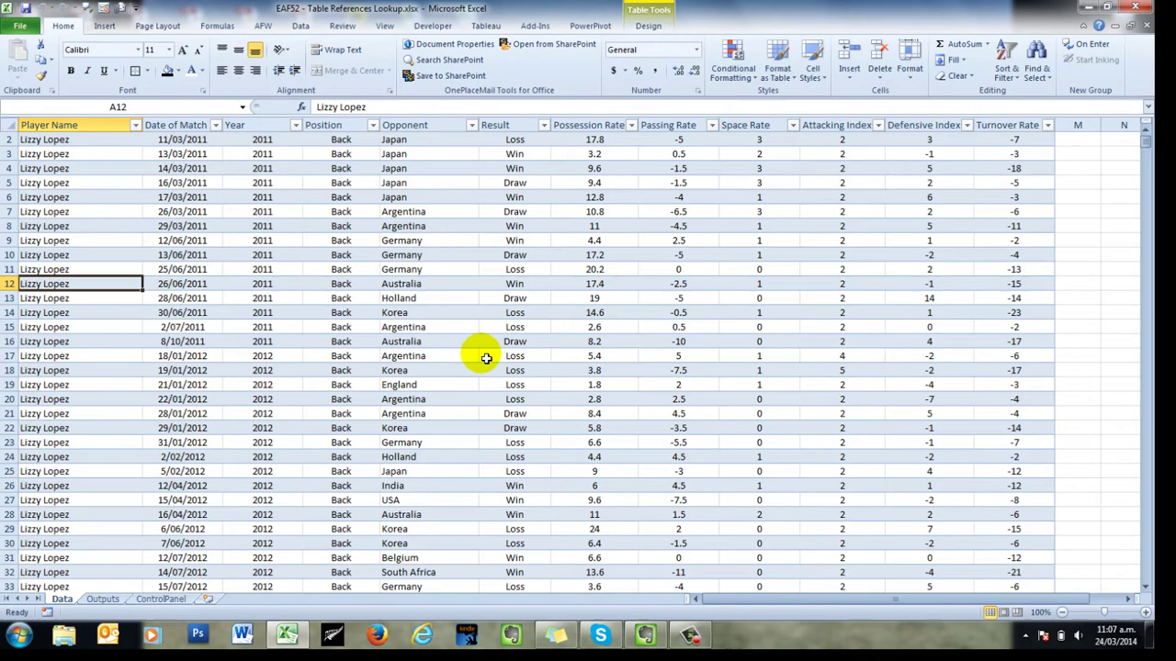
pyautogui.click(104, 25)
pyautogui.click(18, 60)
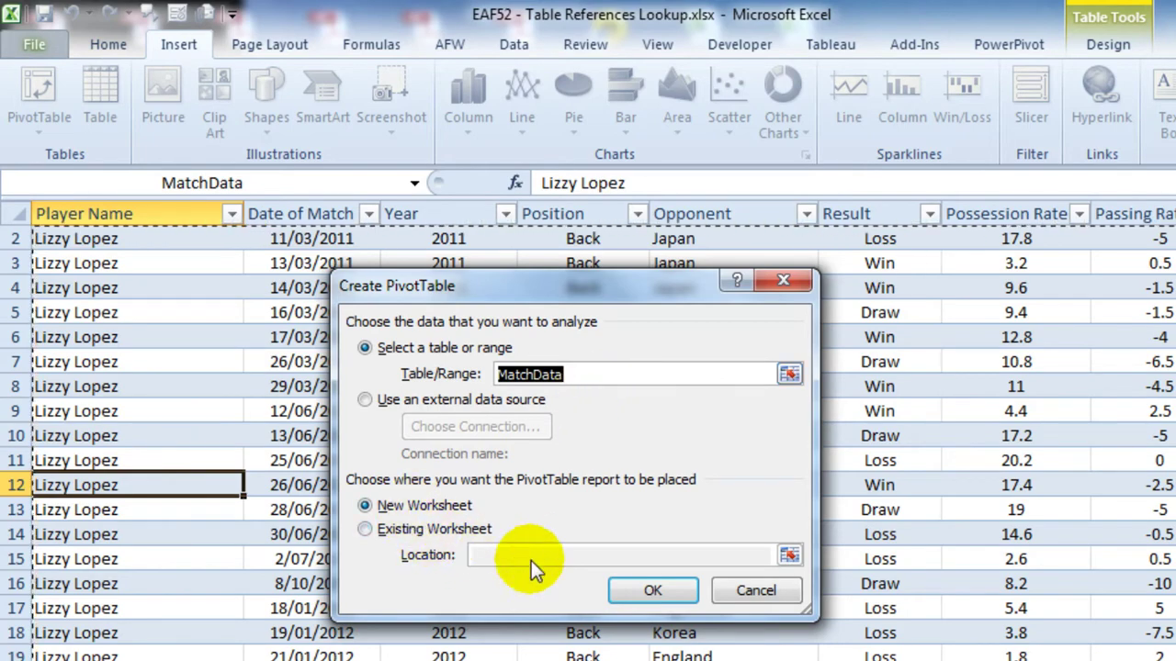
pyautogui.click(631, 589)
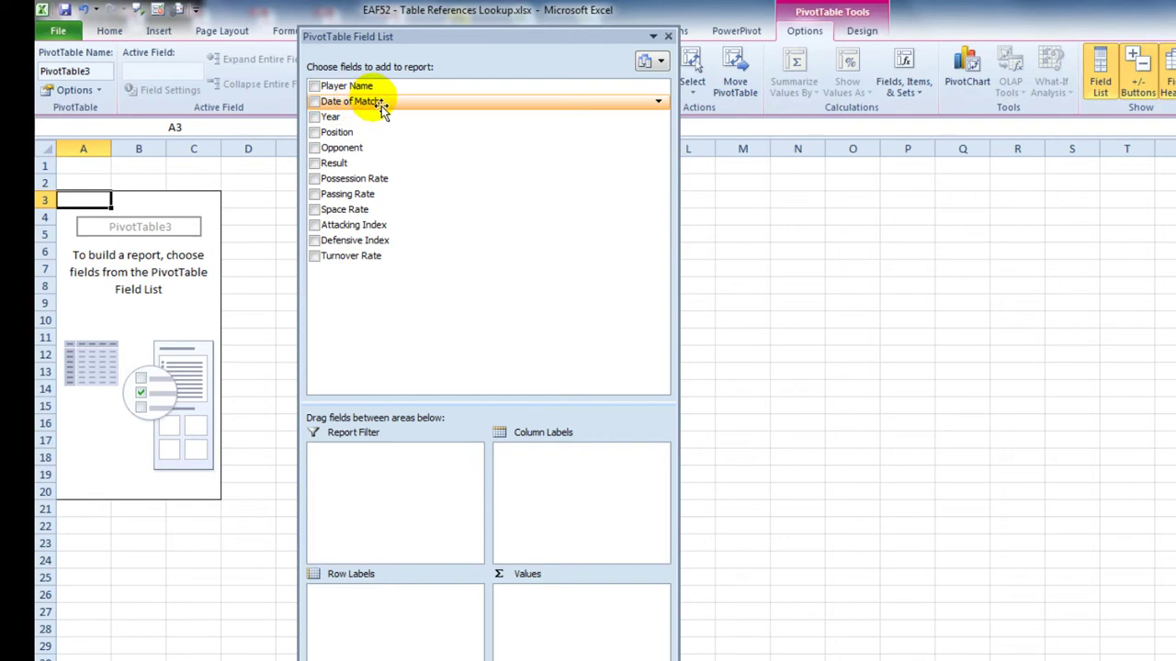
# - Put Player Name and Date of Match in the pivot rows and Opponent as report filter
pyautogui.moveTo(372, 90); pyautogui.dragTo(404, 608)
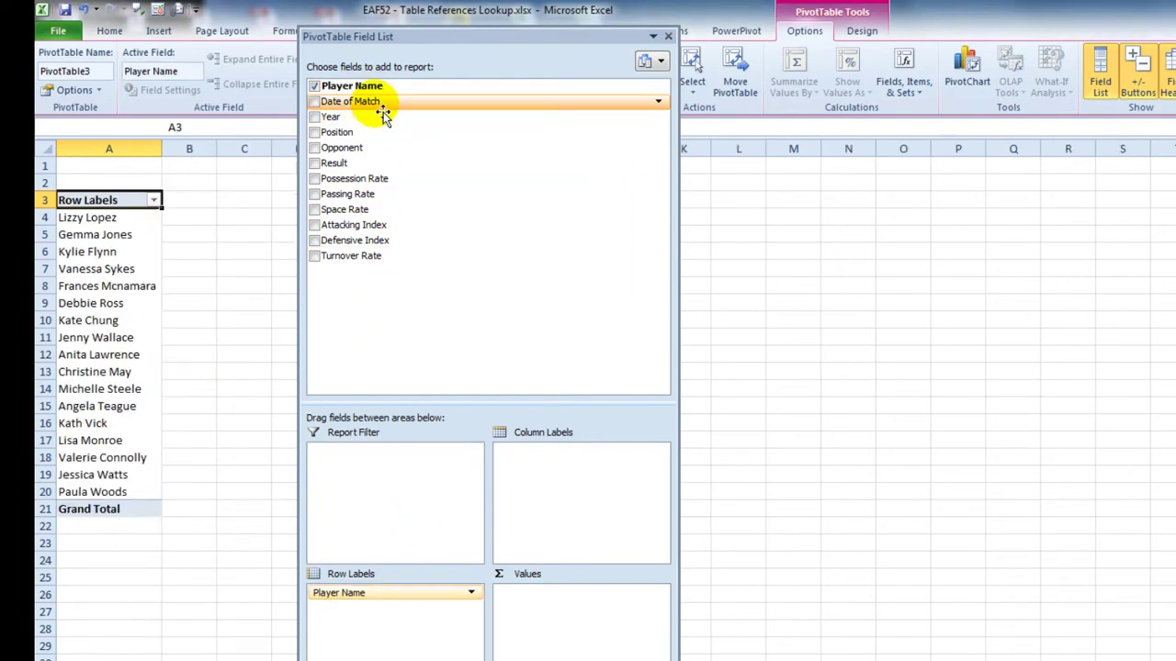
pyautogui.moveTo(385, 101); pyautogui.dragTo(404, 615)
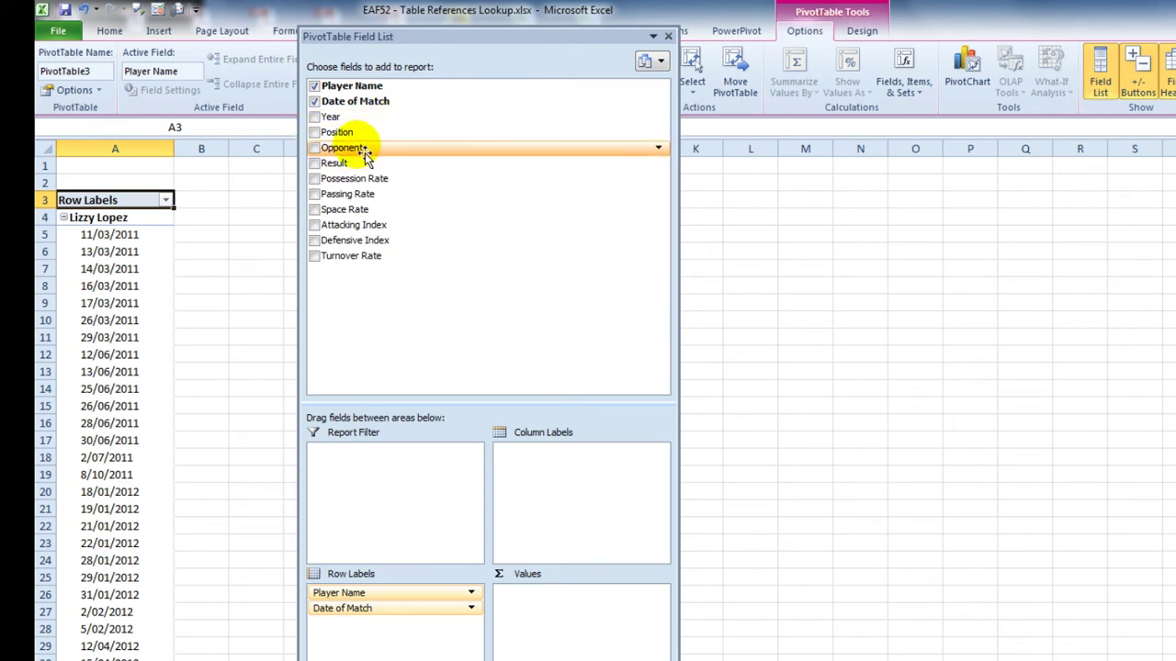
pyautogui.moveTo(368, 149); pyautogui.dragTo(395, 479)
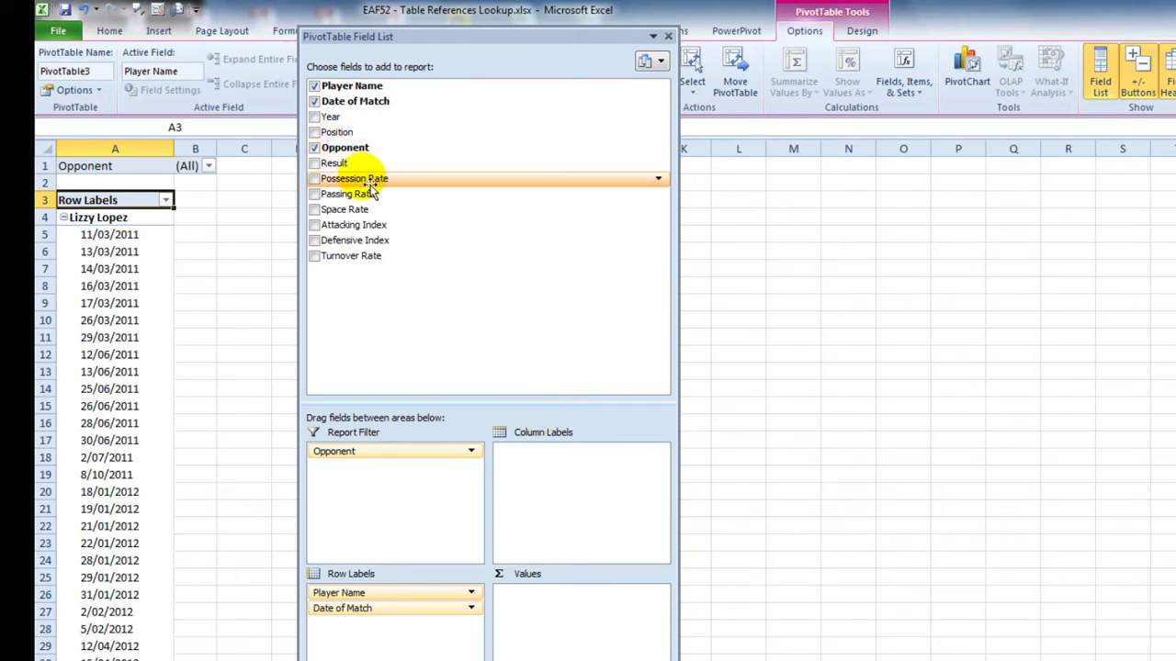
# - Add Possession, Passing and Space Rate plus Attacking and Defensive Index as pivot values
pyautogui.moveTo(358, 189); pyautogui.dragTo(579, 630)
pyautogui.moveTo(367, 209); pyautogui.dragTo(588, 654)
pyautogui.moveTo(359, 240); pyautogui.dragTo(614, 655)
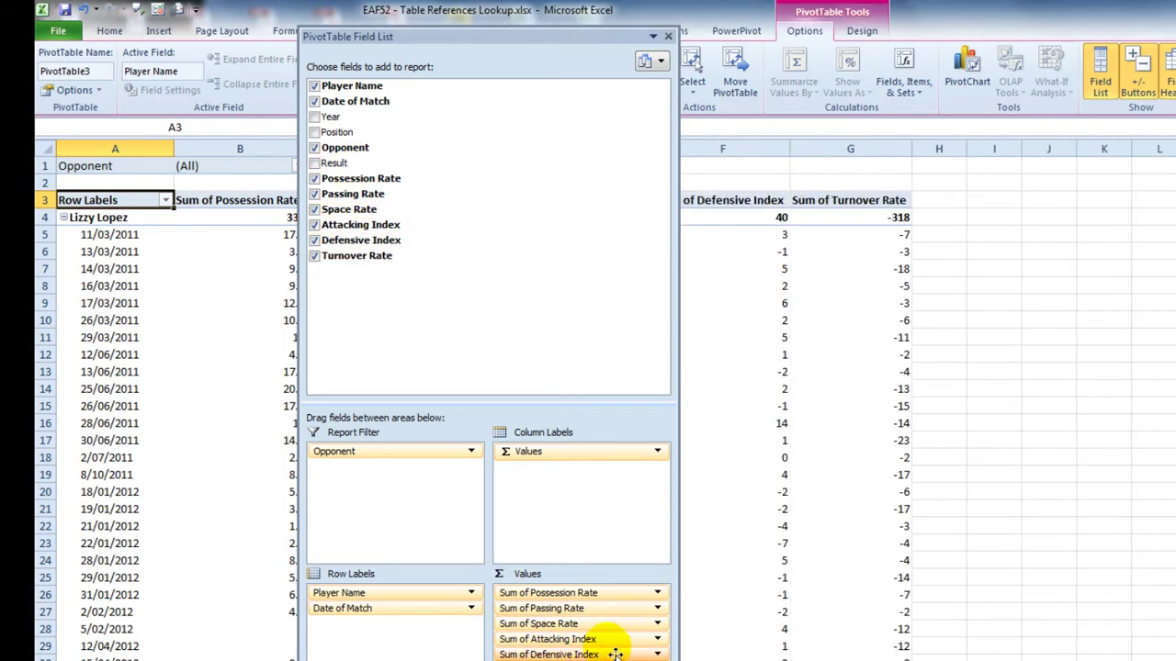
# - Change the Turnover Rate, Defensive Index and Attacking Index summaries from Sum to Average
pyautogui.click(614, 654)
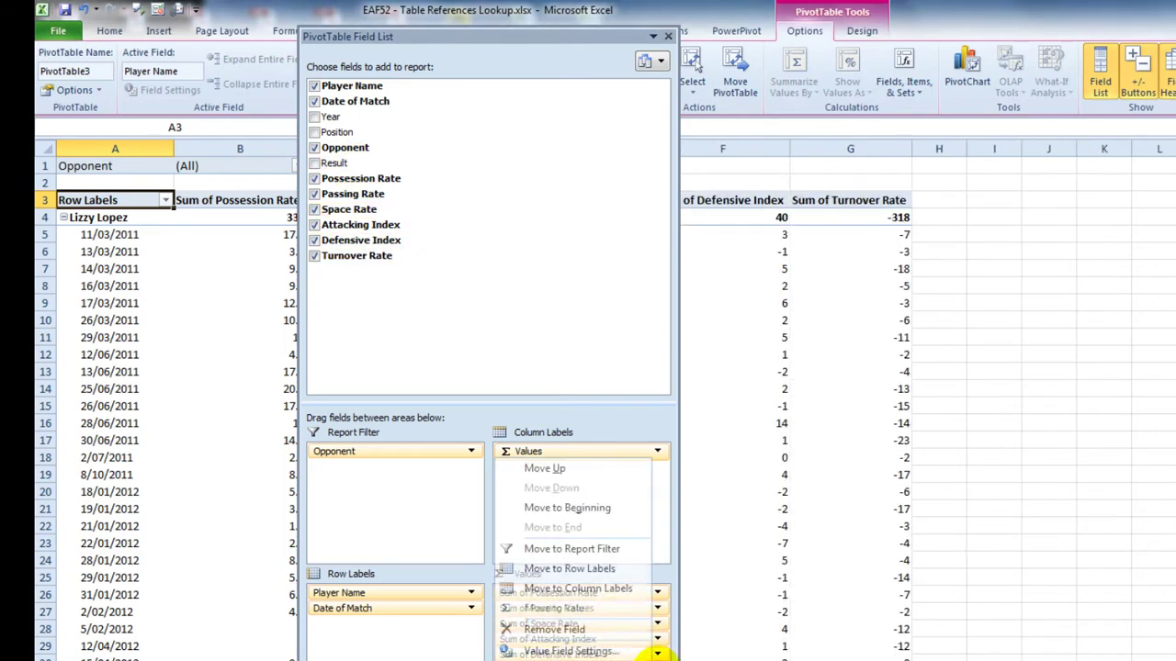
pyautogui.click(616, 651)
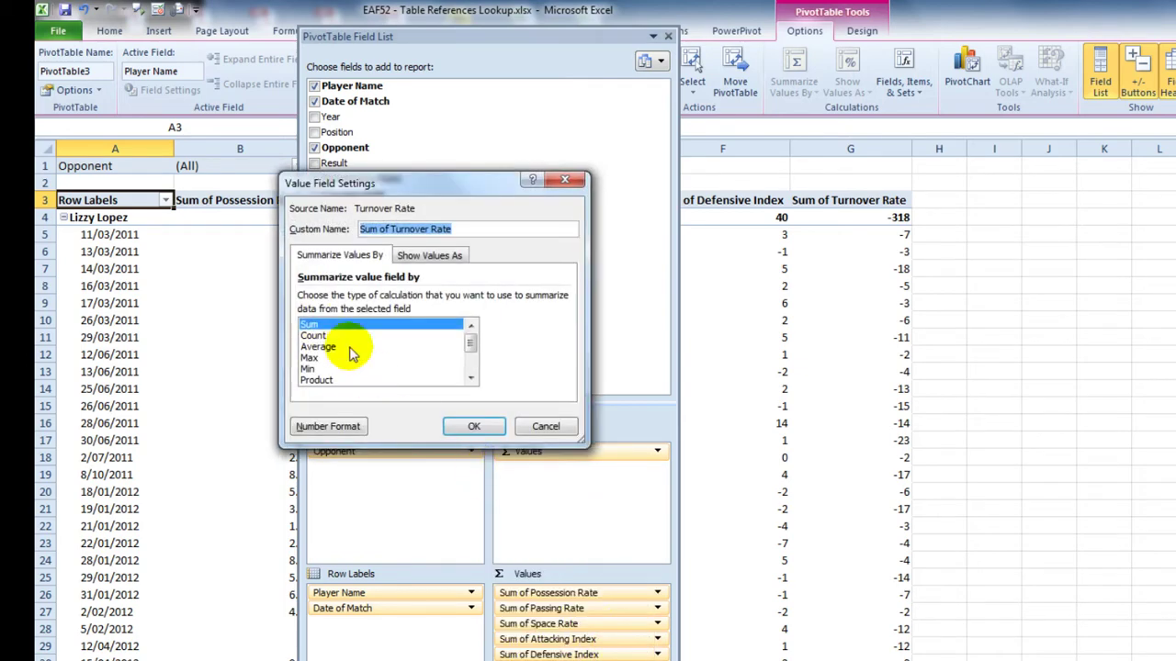
pyautogui.click(313, 347)
pyautogui.click(474, 427)
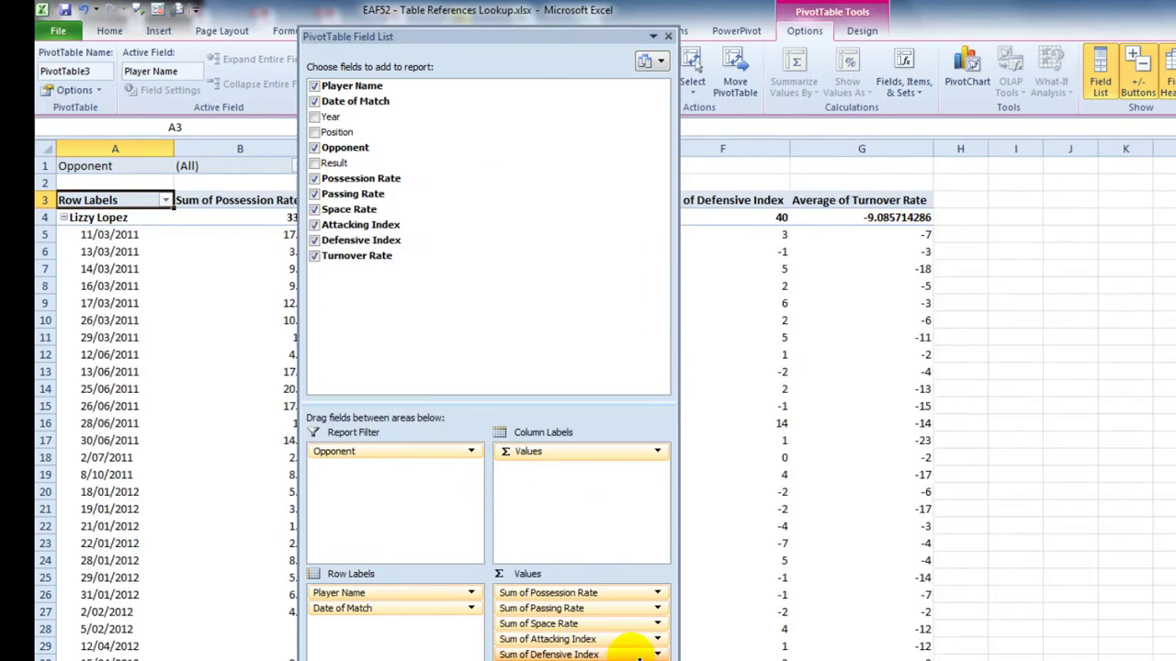
pyautogui.click(657, 655)
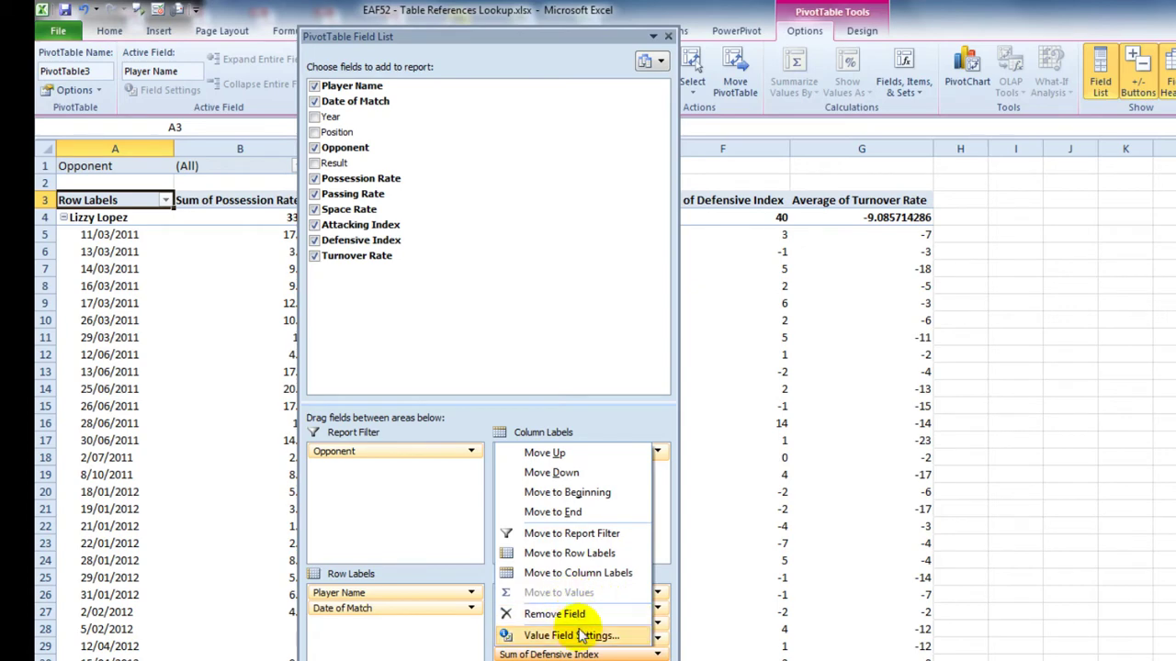
pyautogui.click(583, 637)
pyautogui.click(367, 358)
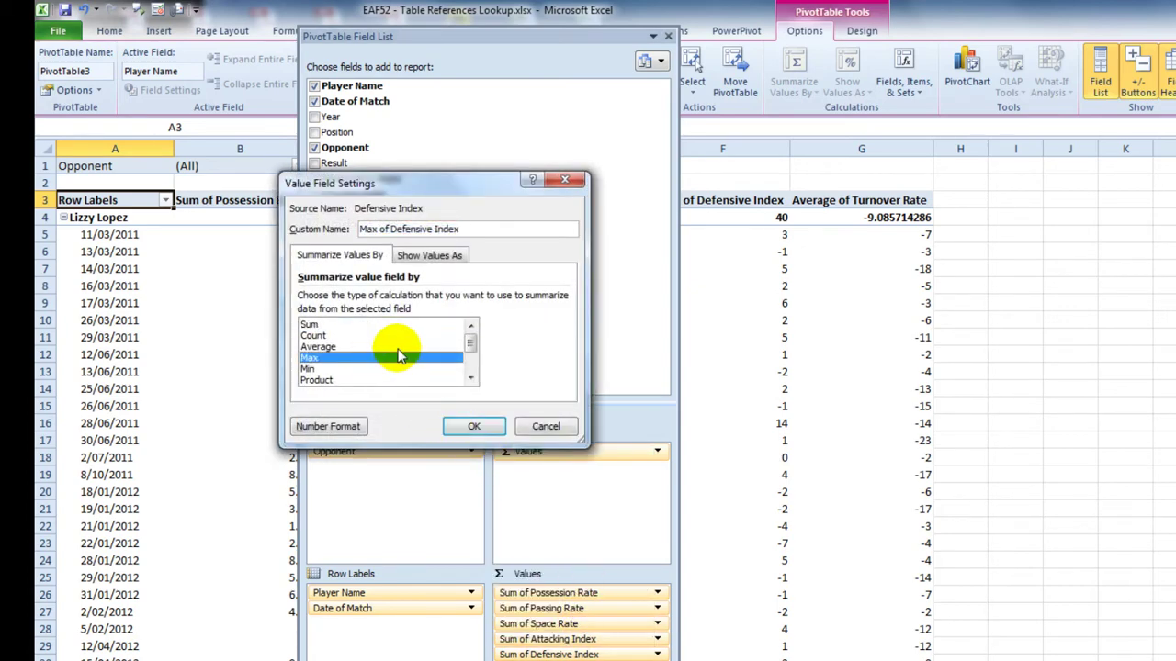
pyautogui.click(402, 347)
pyautogui.click(471, 426)
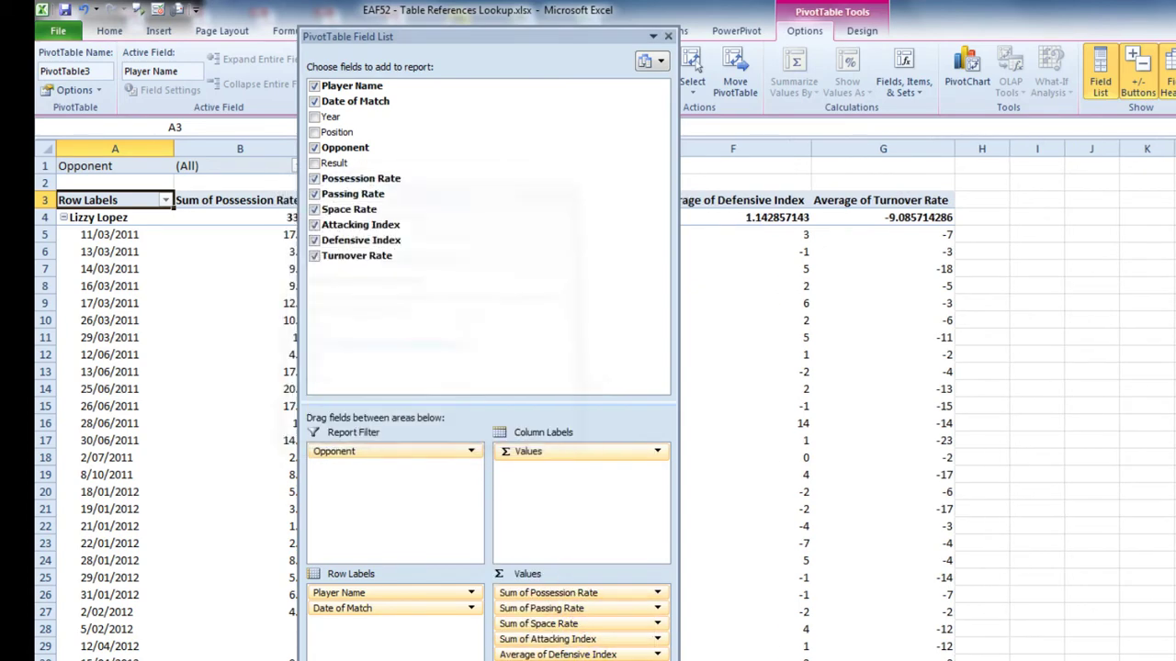
pyautogui.click(658, 640)
pyautogui.click(634, 619)
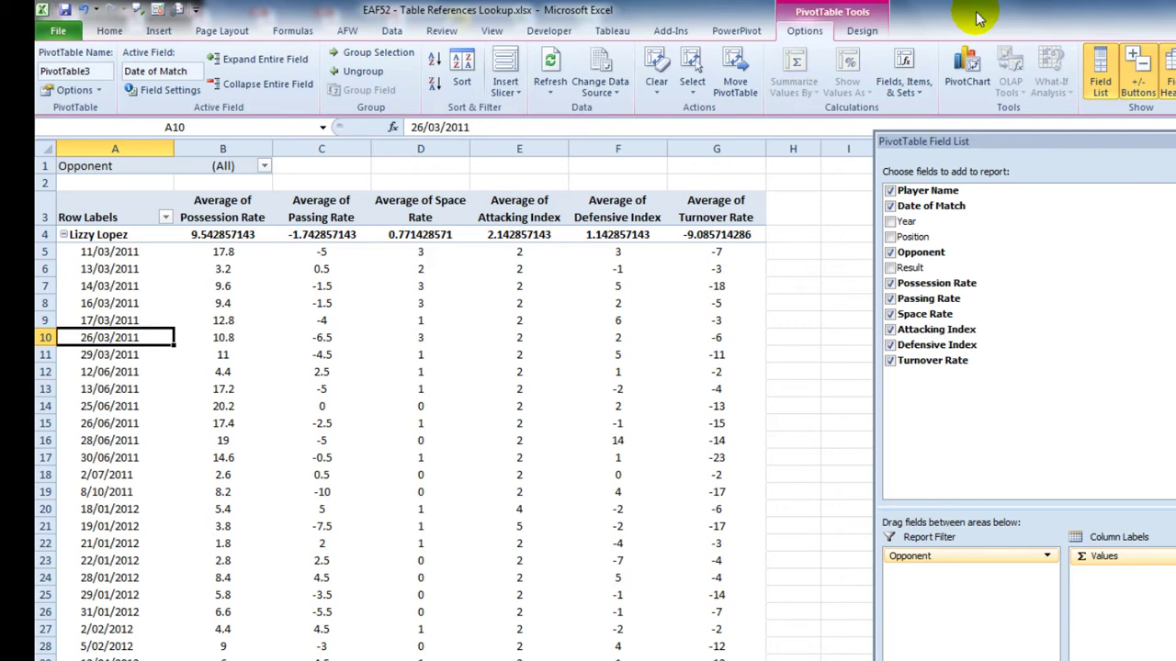
# - Collapse the Date of Match rows so each player shows one row of averages
pyautogui.moveTo(1042, 142); pyautogui.dragTo(614, 74)
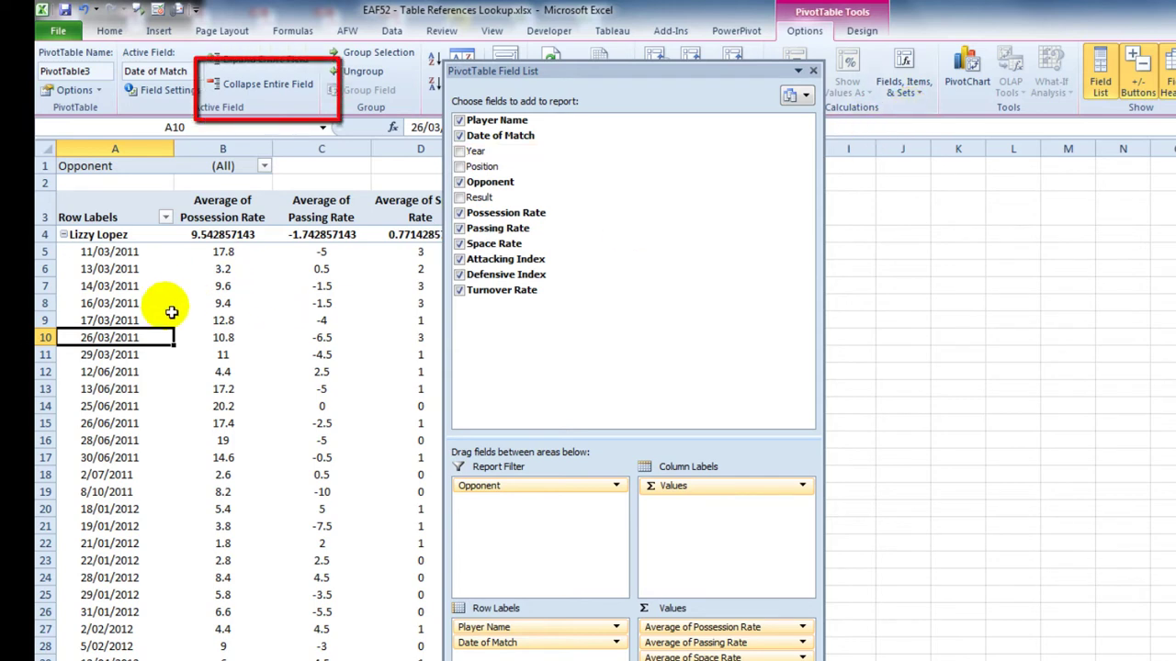
pyautogui.click(283, 85)
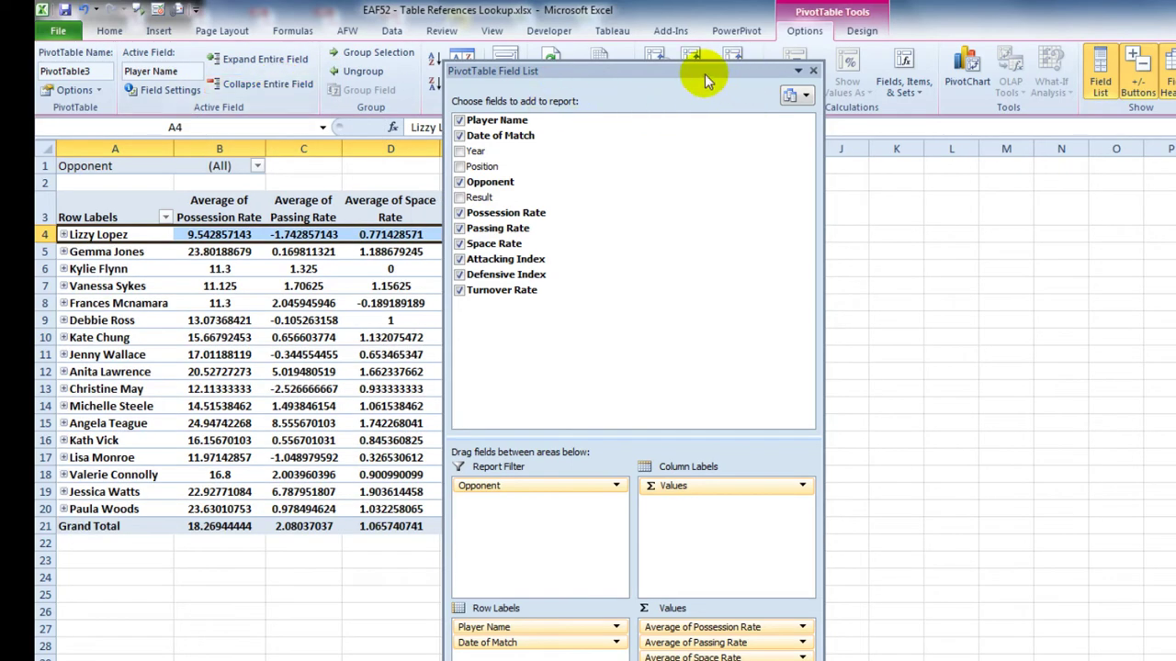
pyautogui.click(897, 263)
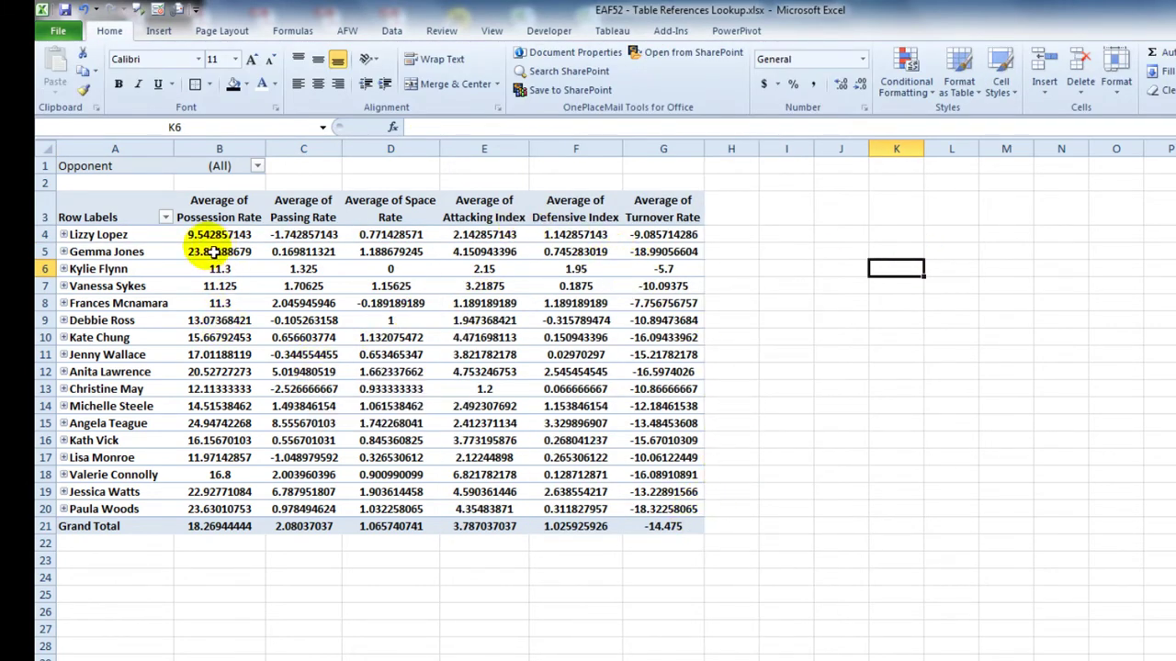
pyautogui.moveTo(347, 456)
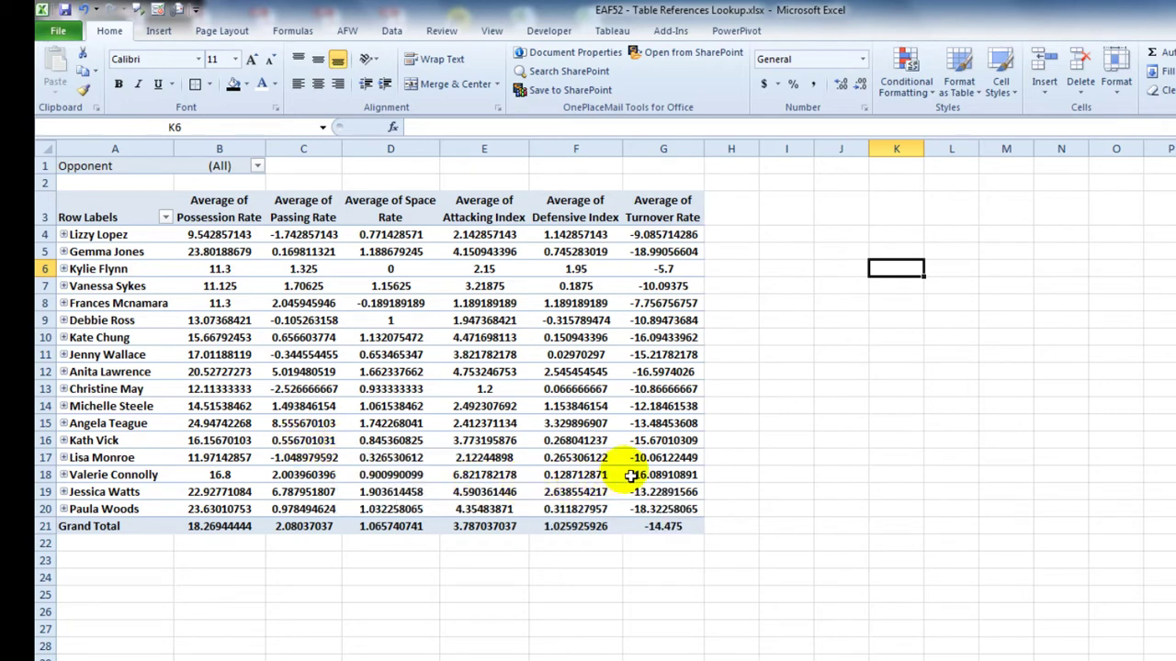
pyautogui.moveTo(632, 476)
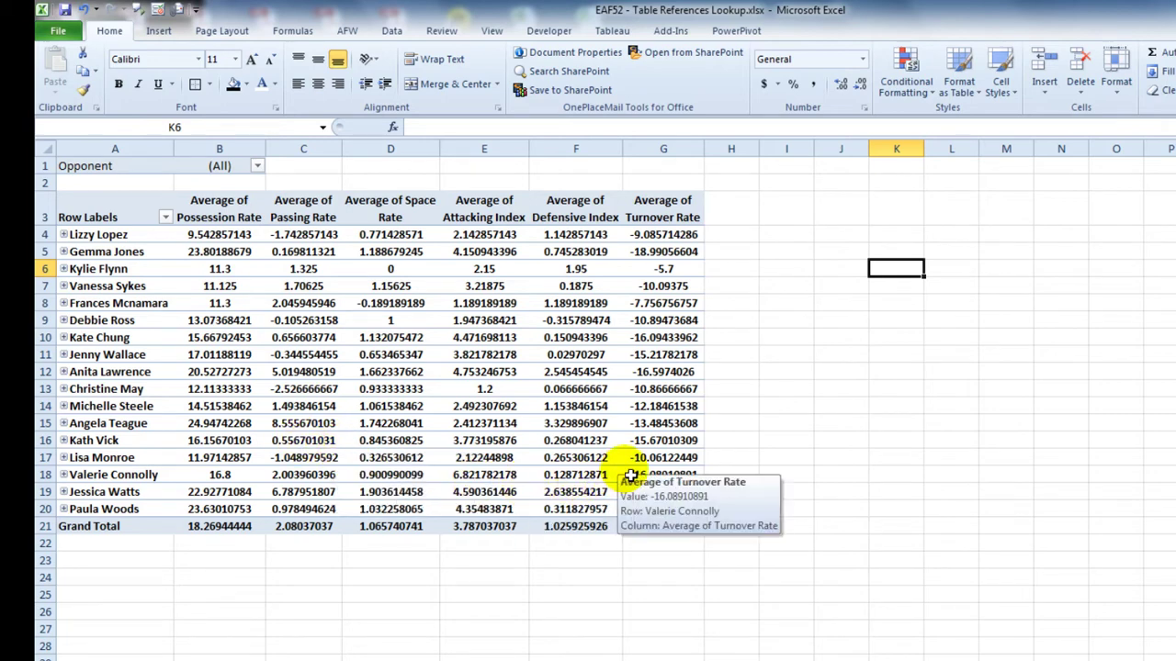
pyautogui.click(64, 253)
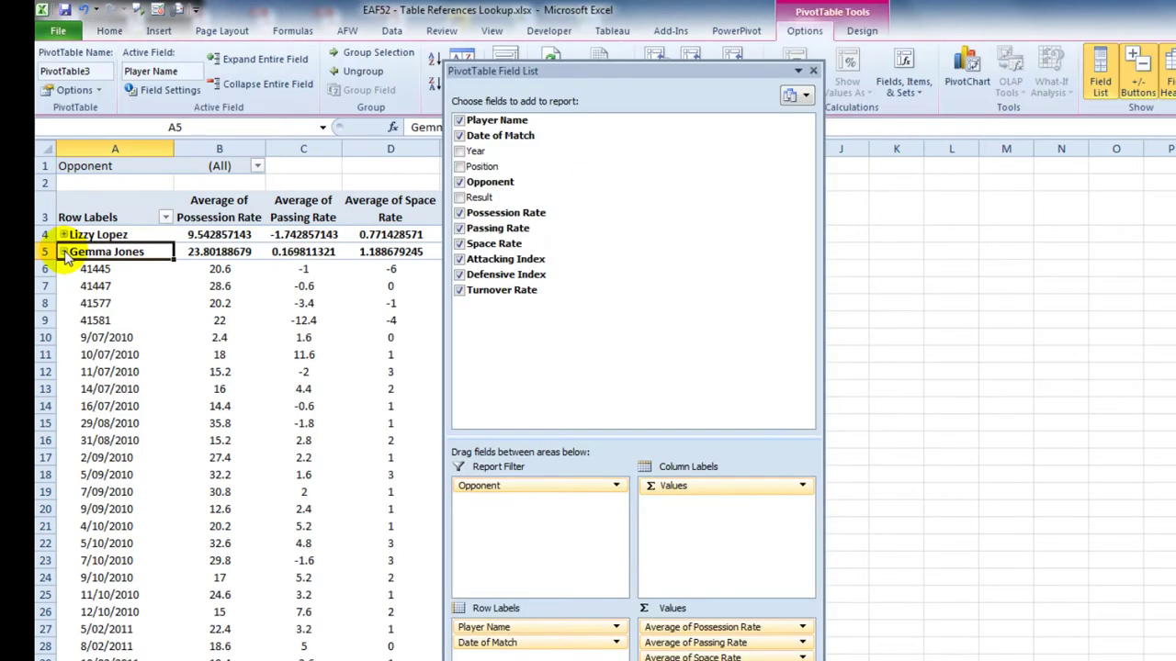
pyautogui.click(63, 252)
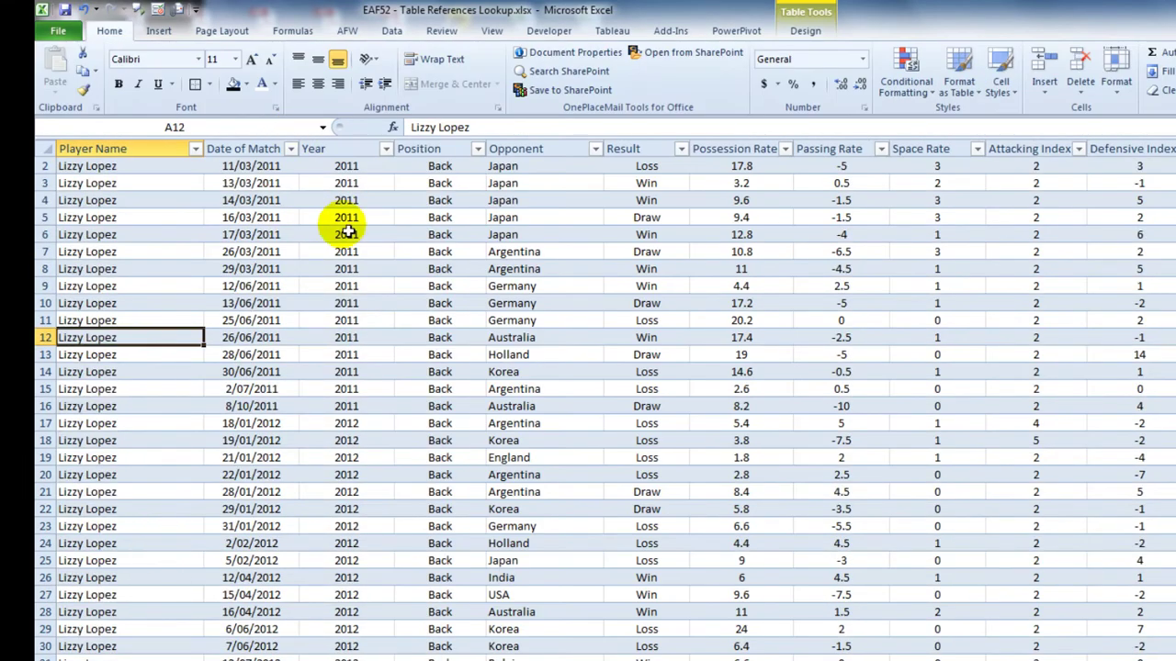
# - Apply Short Date format to the entire Date of Match column, then return to the top
pyautogui.click(253, 168)
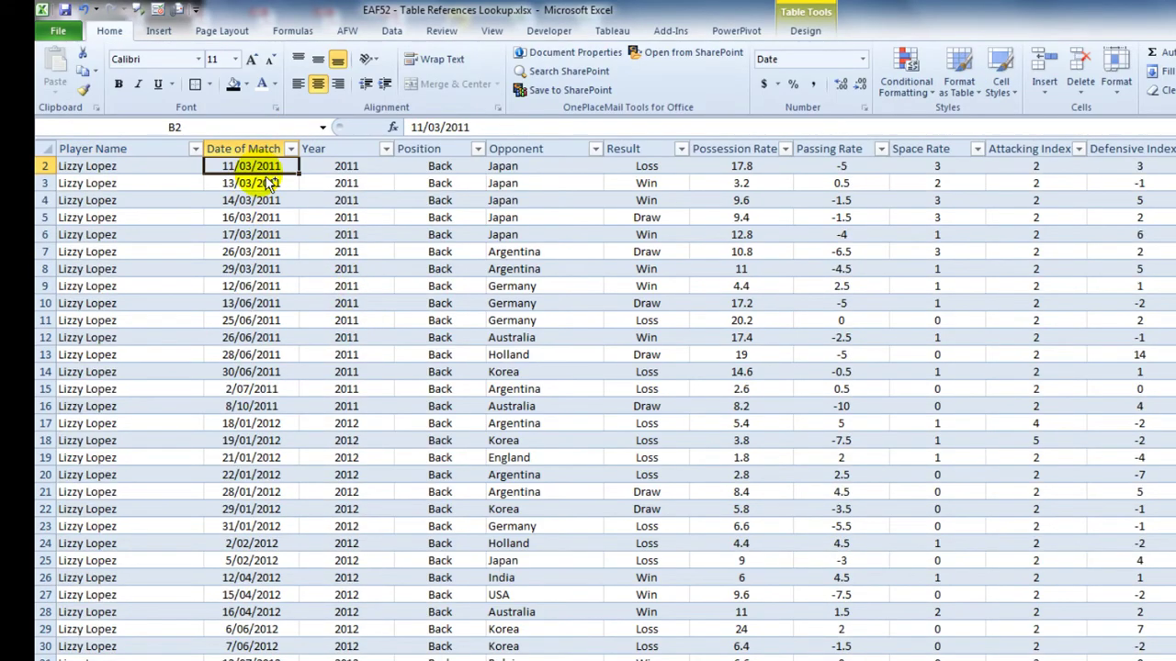
pyautogui.hotkey('ctrl', 'shift', 'Down')
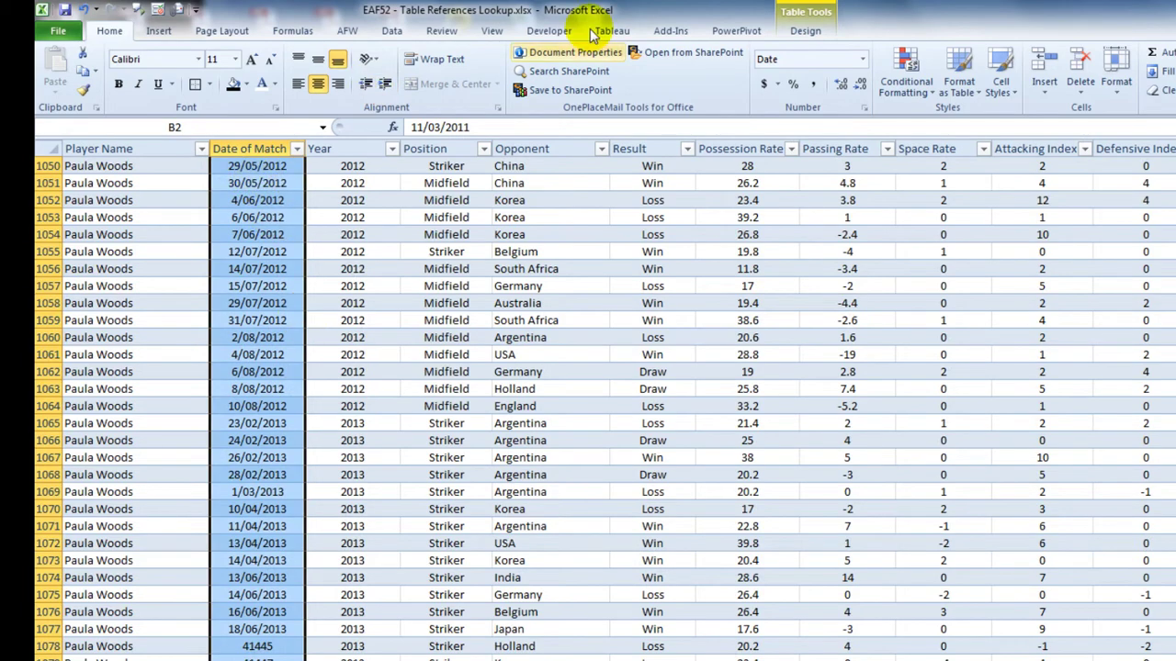
pyautogui.click(158, 33)
pyautogui.click(109, 31)
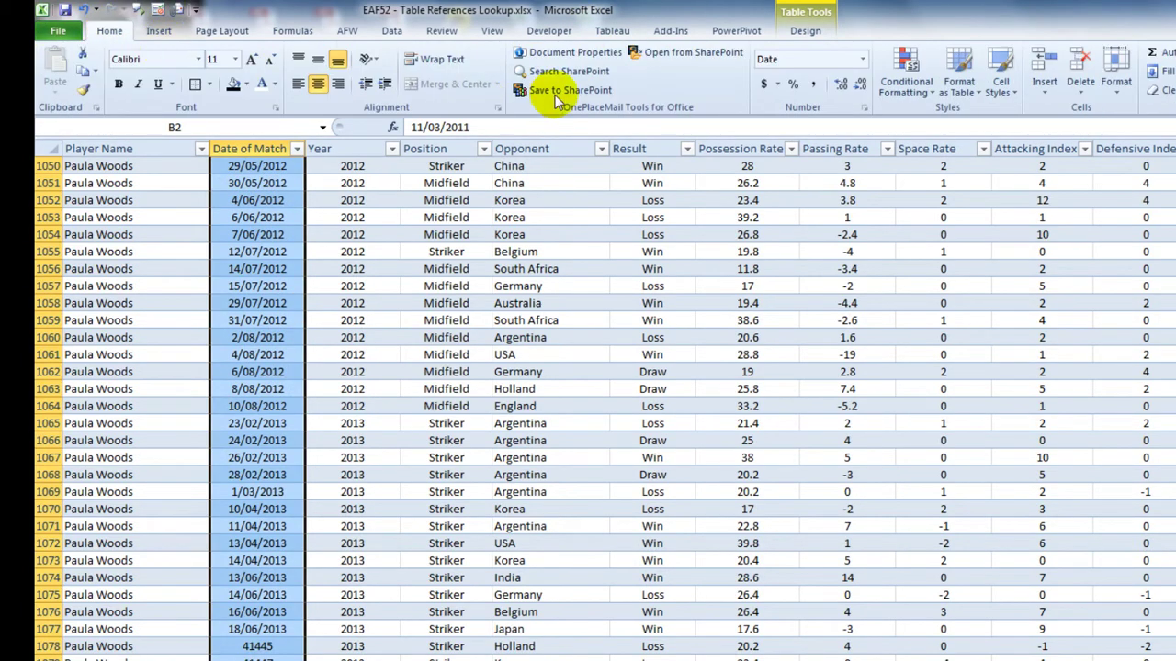
pyautogui.click(862, 59)
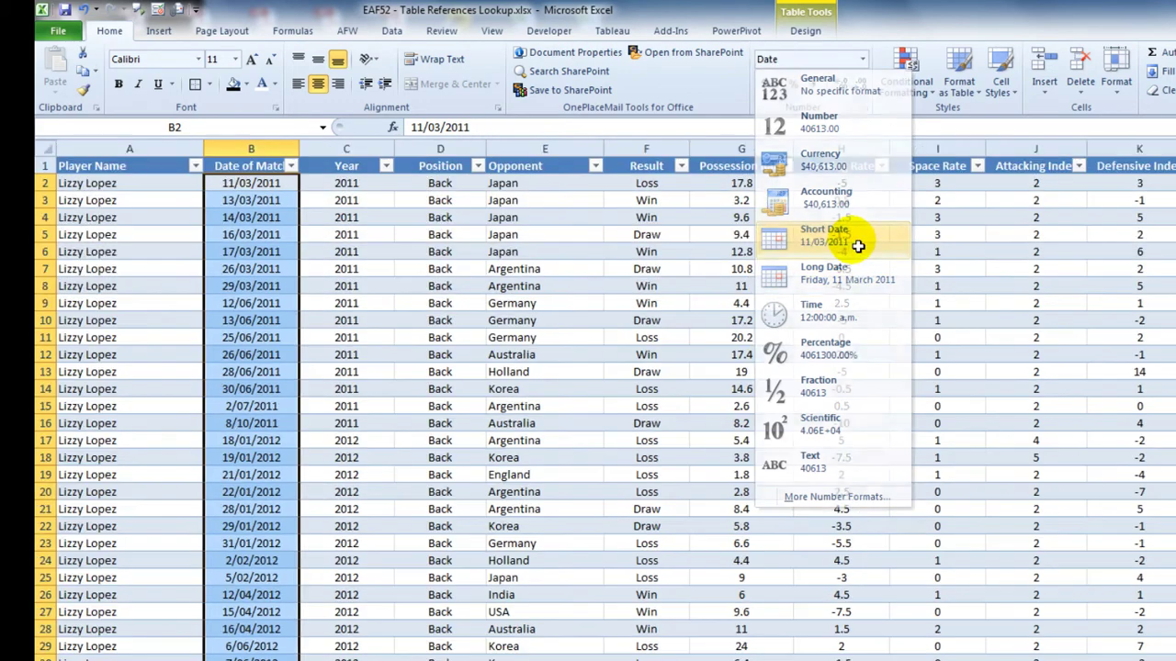
pyautogui.click(856, 236)
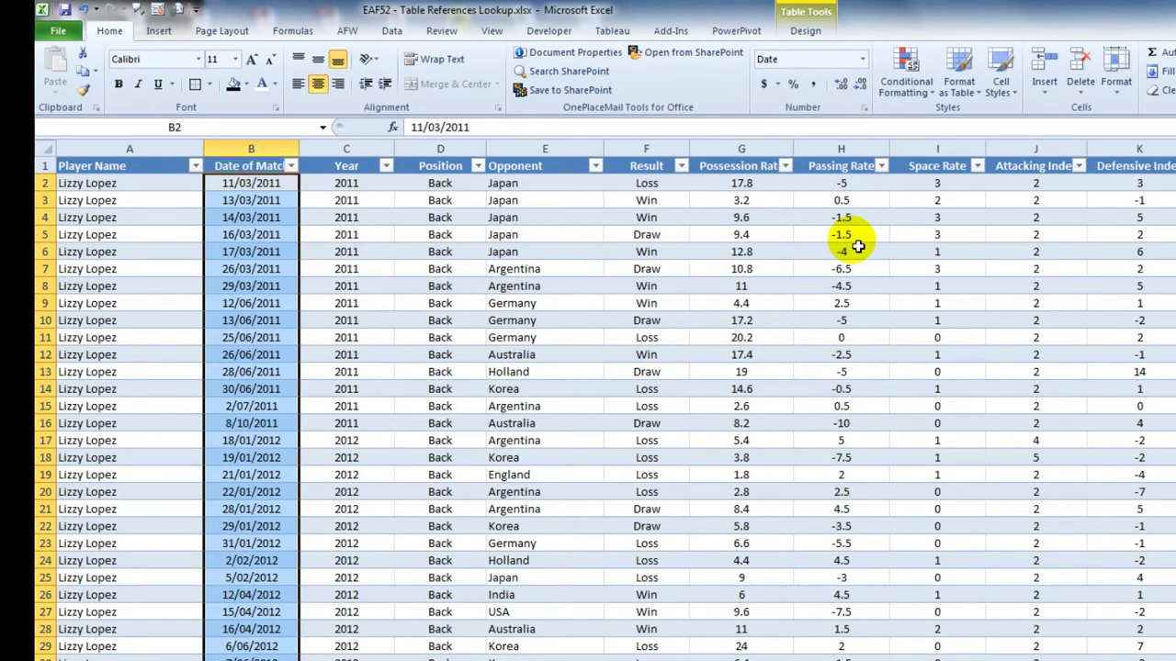
pyautogui.hotkey('ctrl', 'Home')
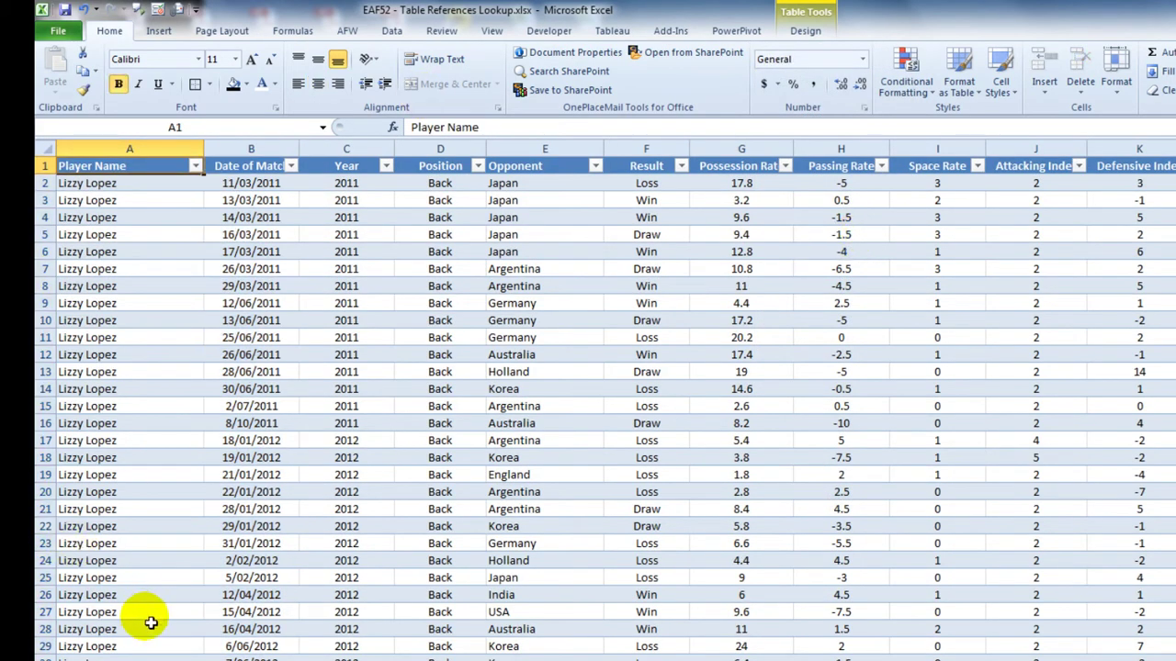
# - Refresh the player averages PivotTable on its sheet
pyautogui.hotkey('ctrl', 'pagedown')
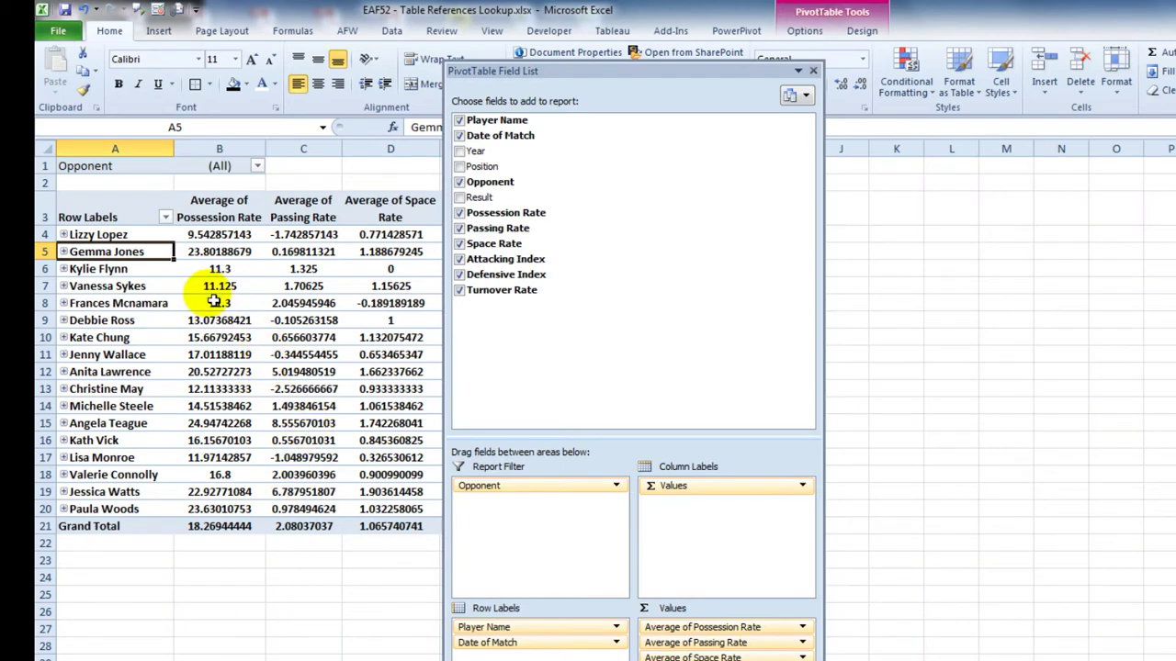
pyautogui.click(64, 269)
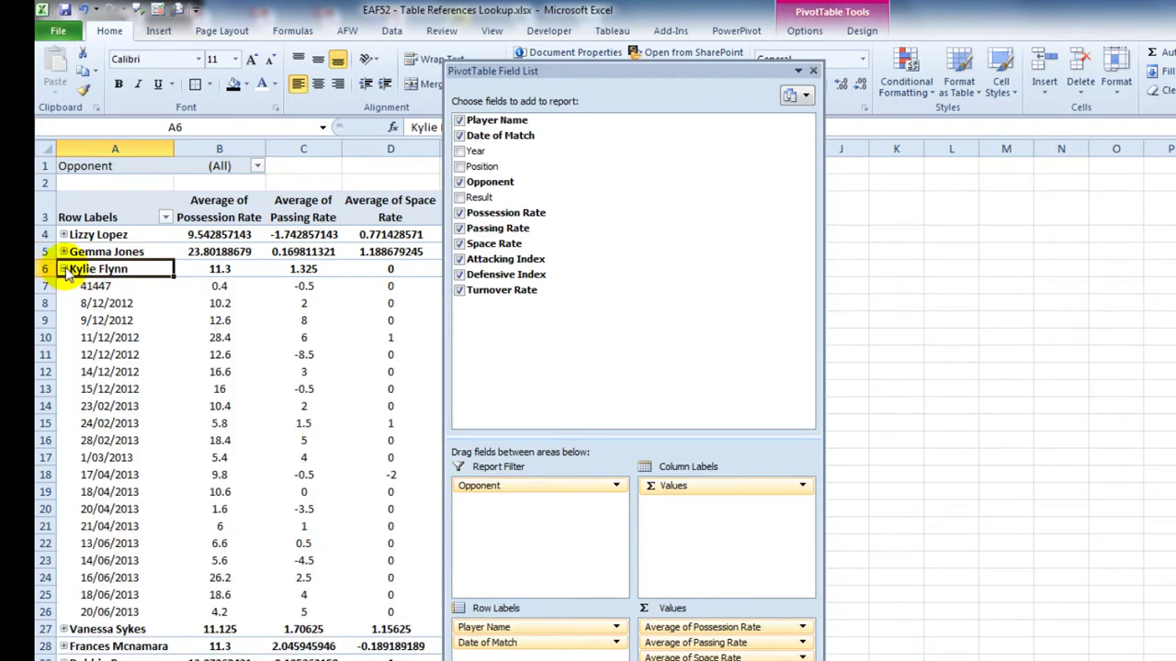
pyautogui.click(64, 269)
pyautogui.rightClick(107, 303)
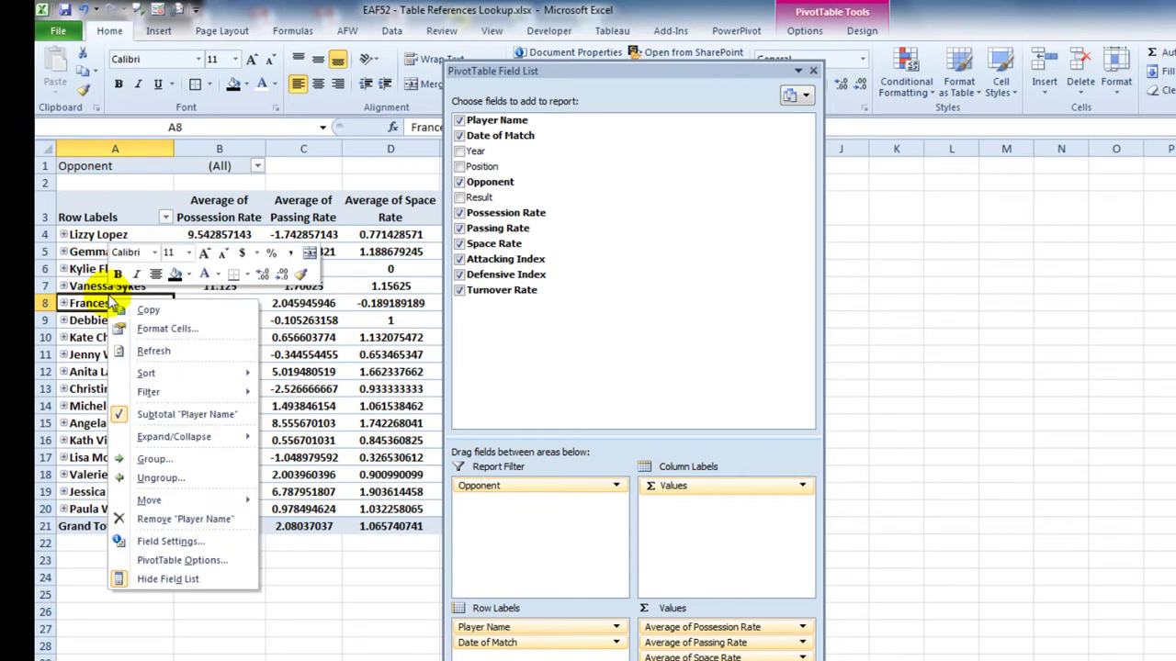
pyautogui.click(156, 351)
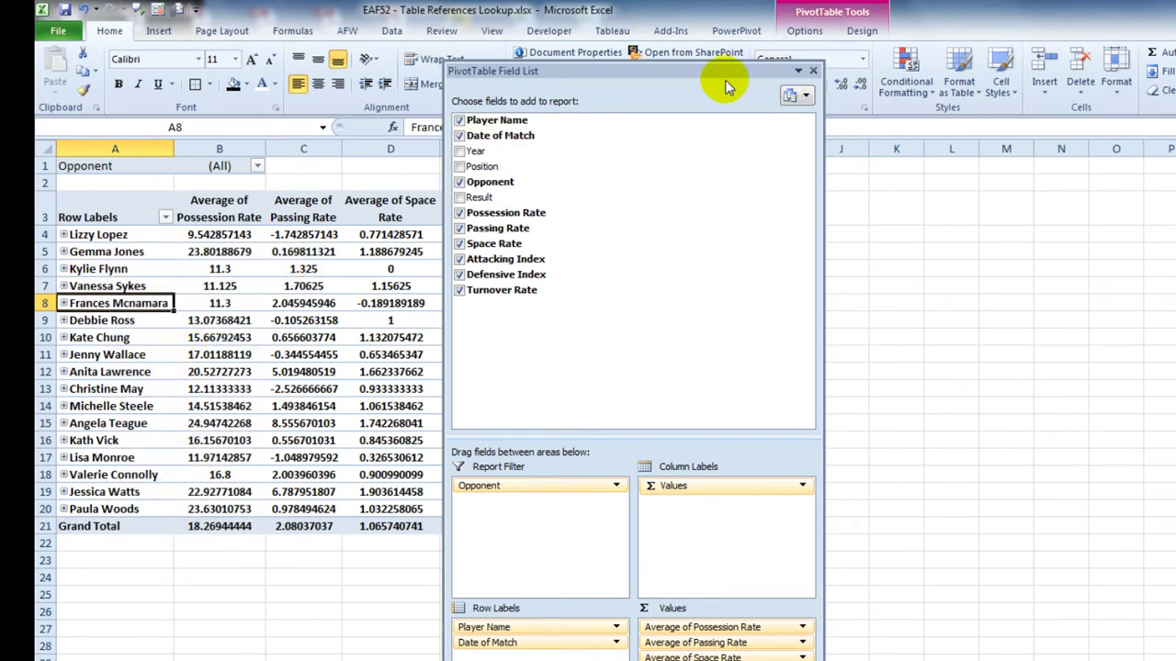
# - Move the PivotTable Field List to the right so all six average columns show
pyautogui.moveTo(726, 77); pyautogui.dragTo(976, 74)
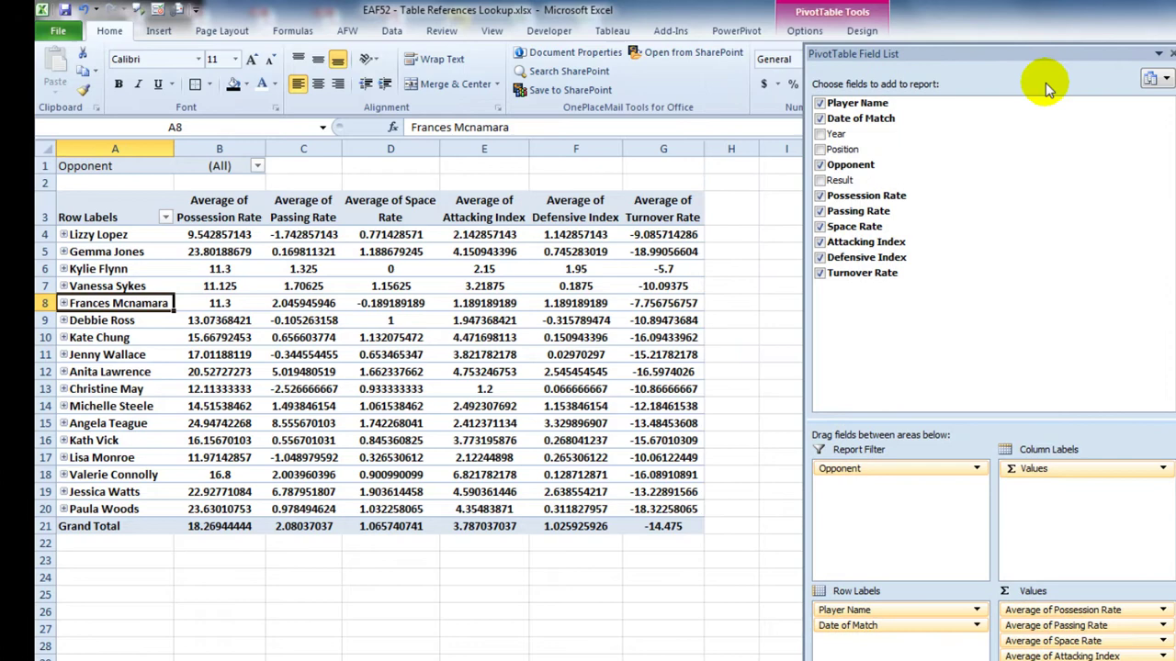
pyautogui.click(202, 630)
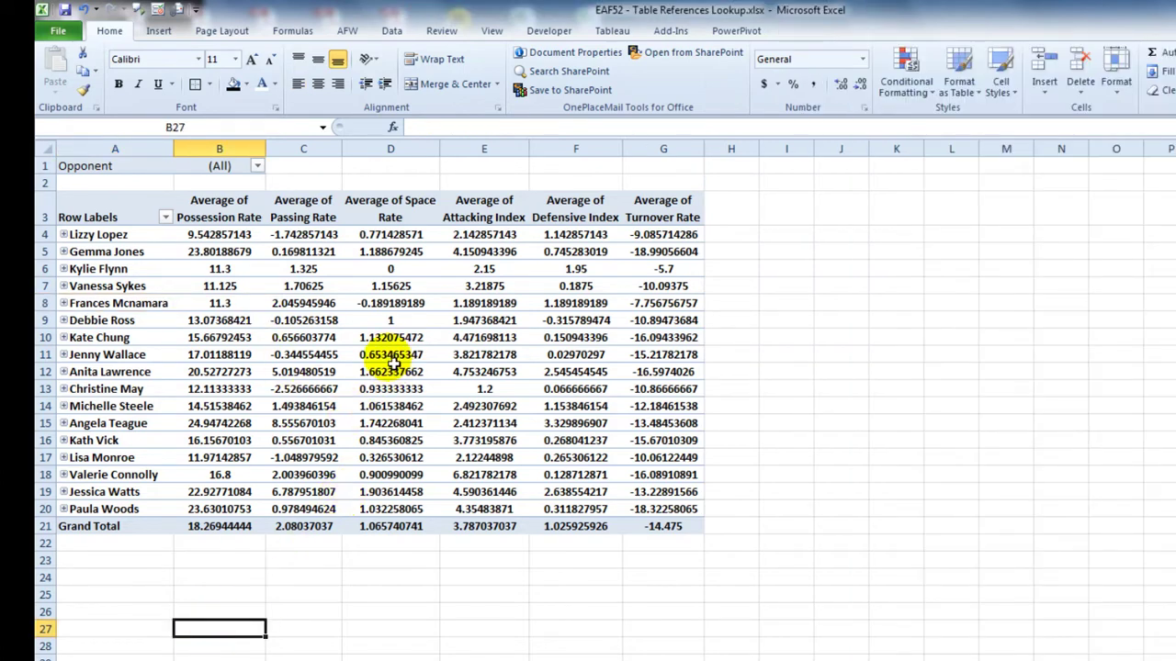
pyautogui.moveTo(392, 363)
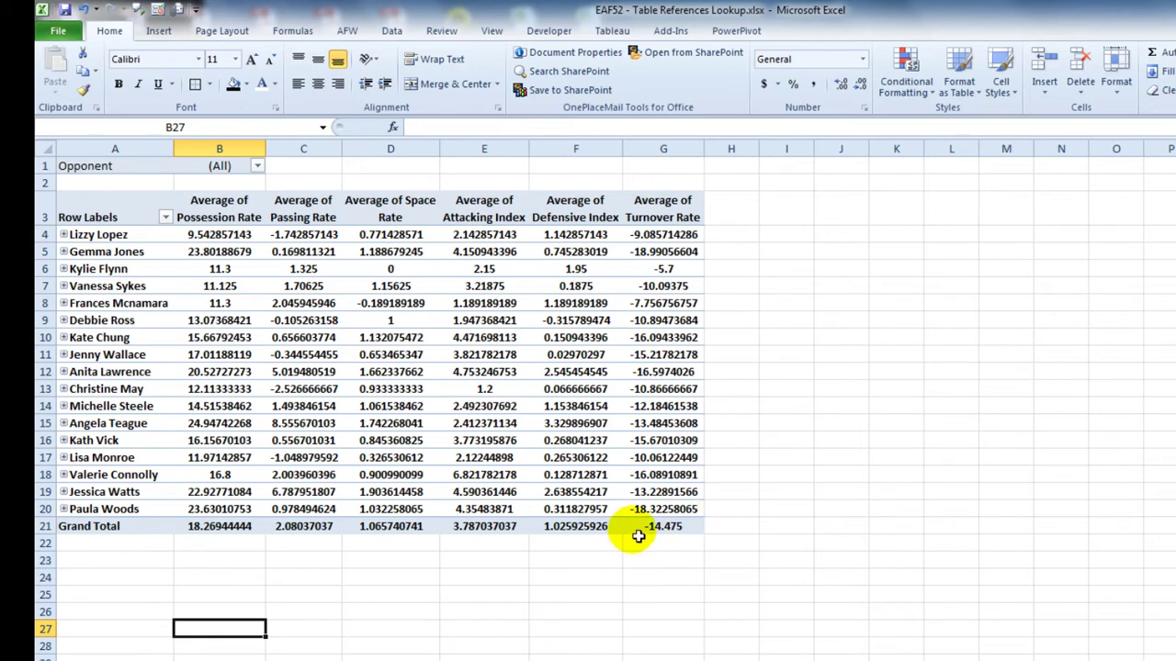
pyautogui.click(174, 352)
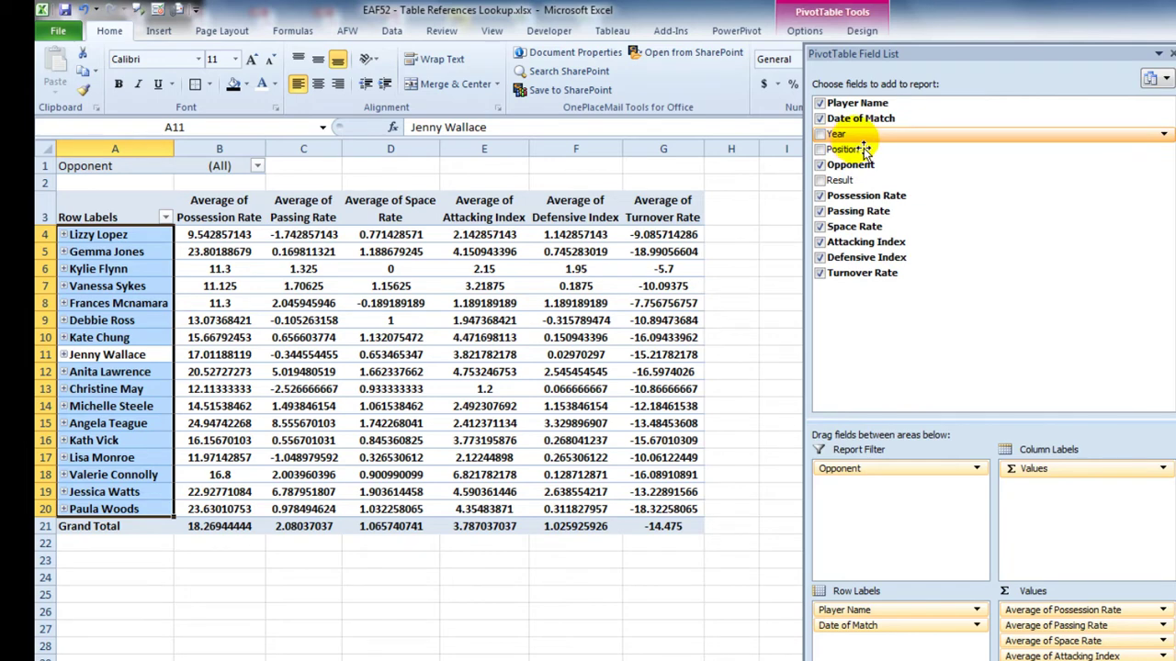
pyautogui.moveTo(959, 55); pyautogui.dragTo(1039, 139)
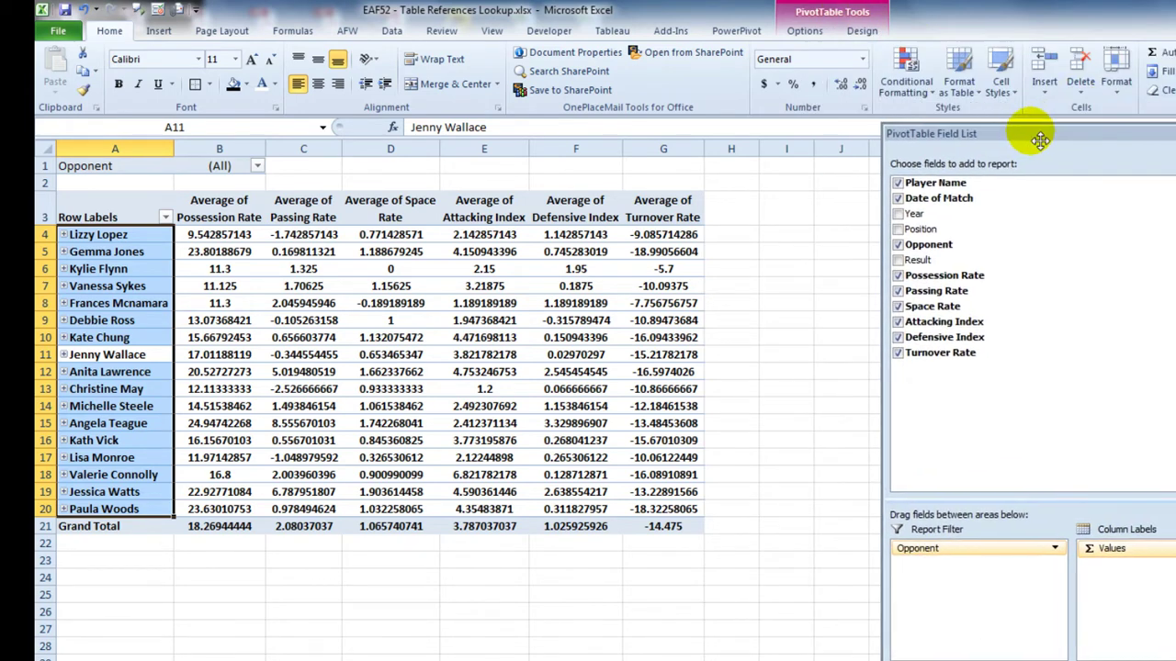
# - Pick Year as the slicer field for the player averages pivot
pyautogui.click(862, 31)
pyautogui.click(807, 33)
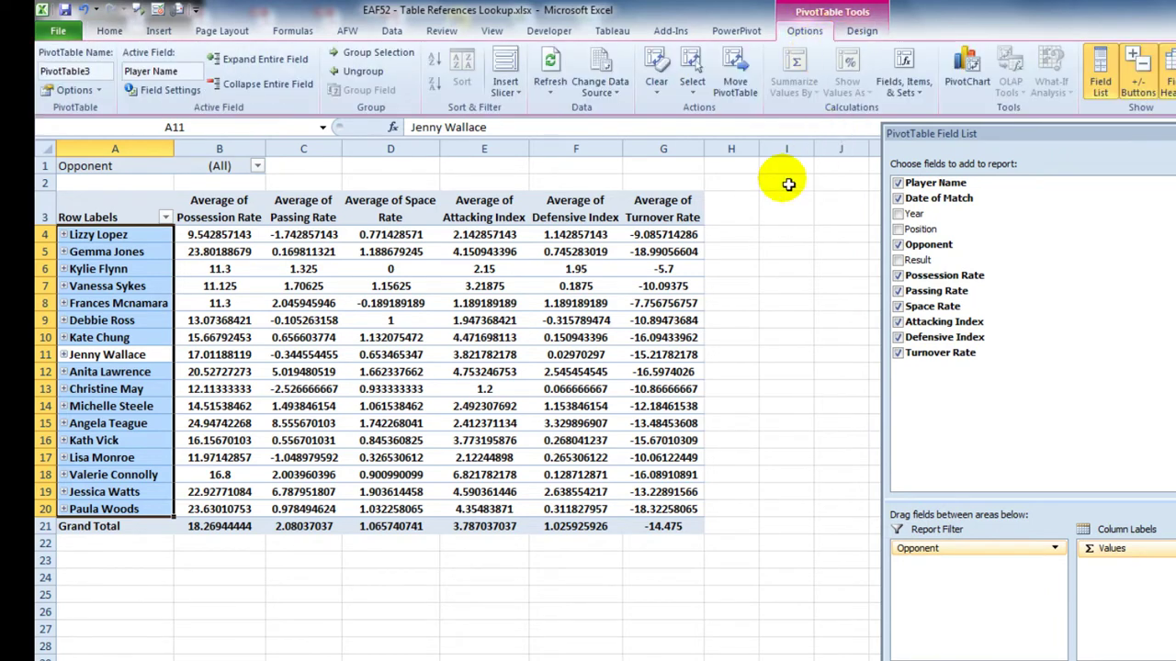
pyautogui.click(505, 92)
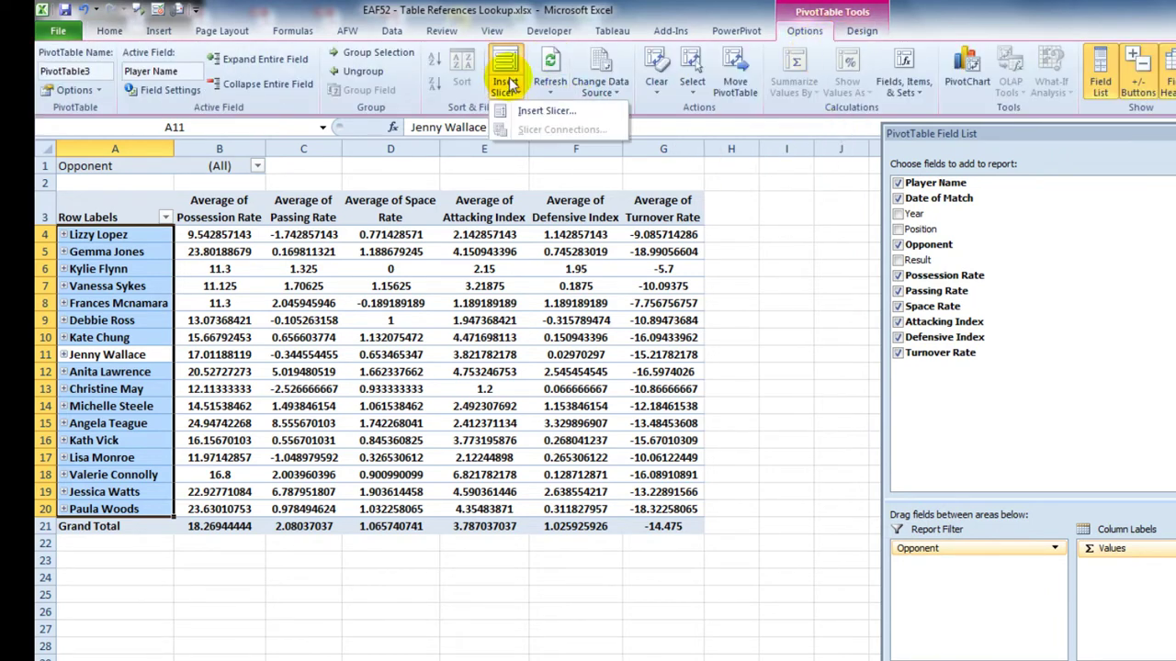
pyautogui.click(533, 110)
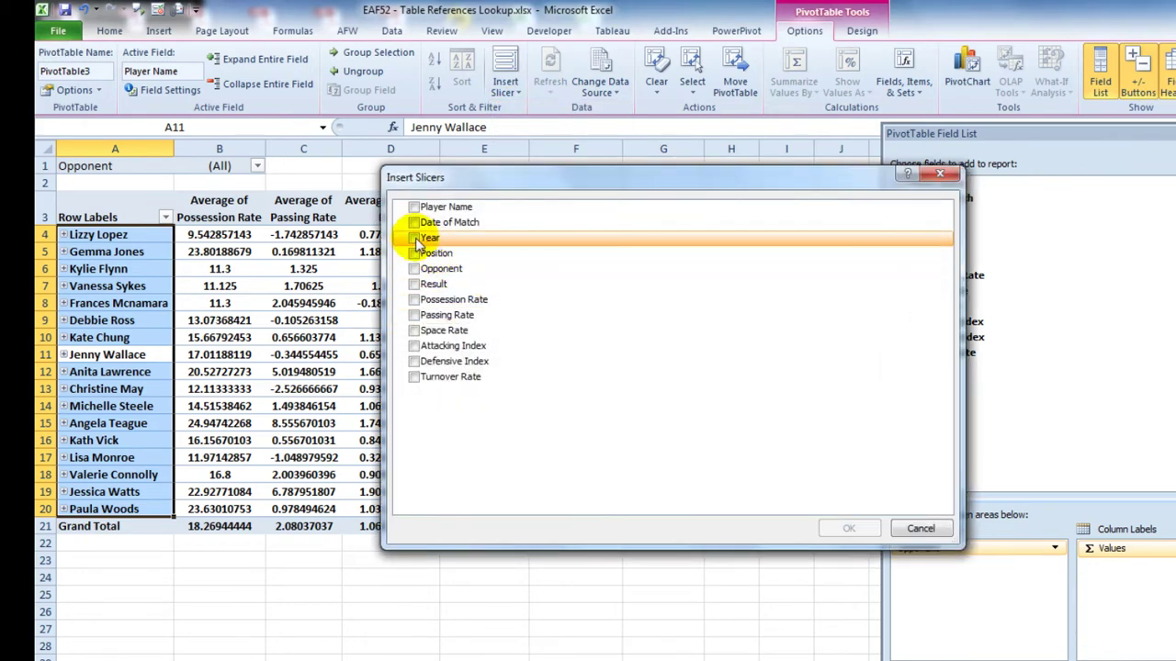
pyautogui.click(413, 237)
# - Place the Year slicer beside the pivot in columns I–J, sized to its four years
pyautogui.click(847, 528)
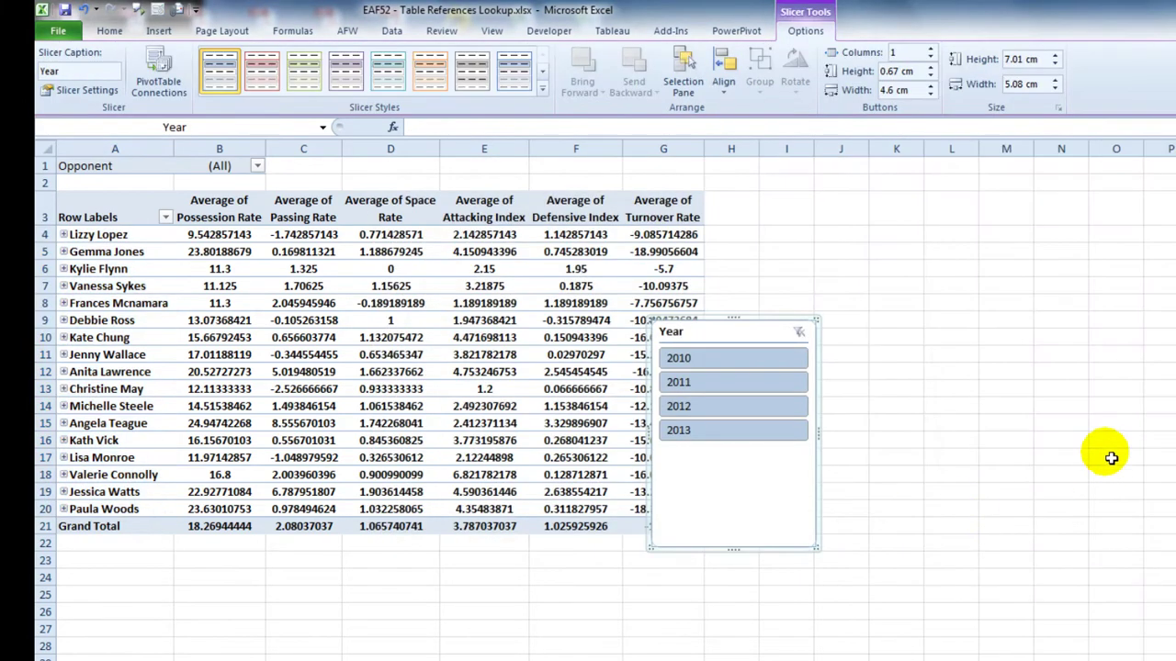
pyautogui.moveTo(753, 329); pyautogui.dragTo(837, 175)
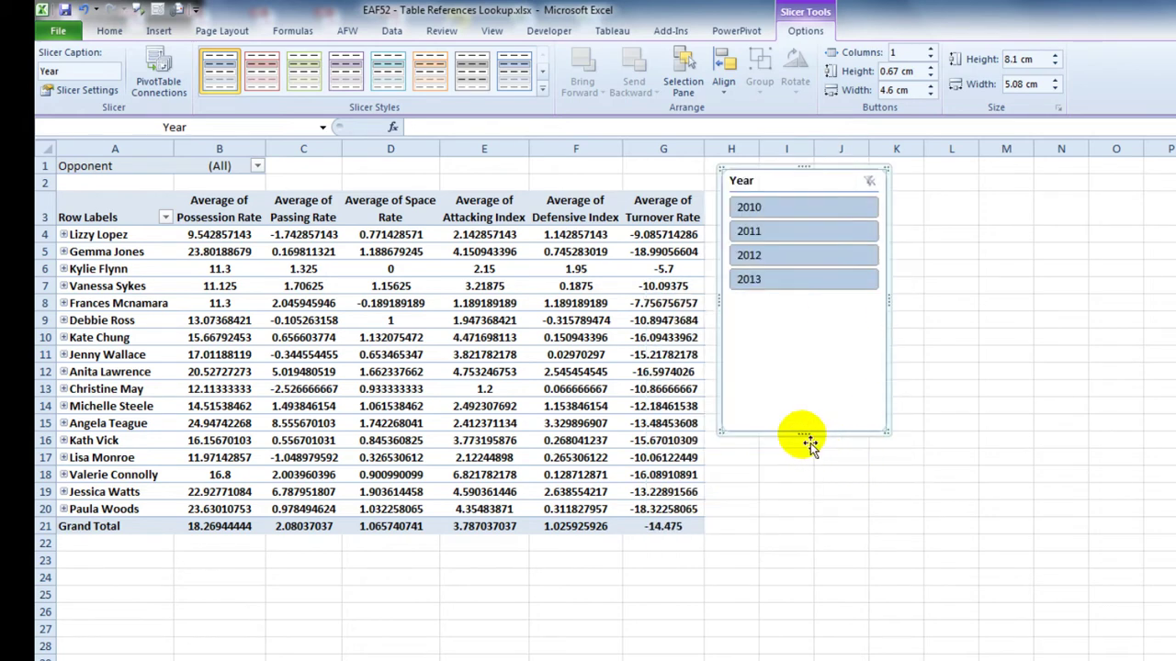
pyautogui.moveTo(811, 433); pyautogui.dragTo(868, 306)
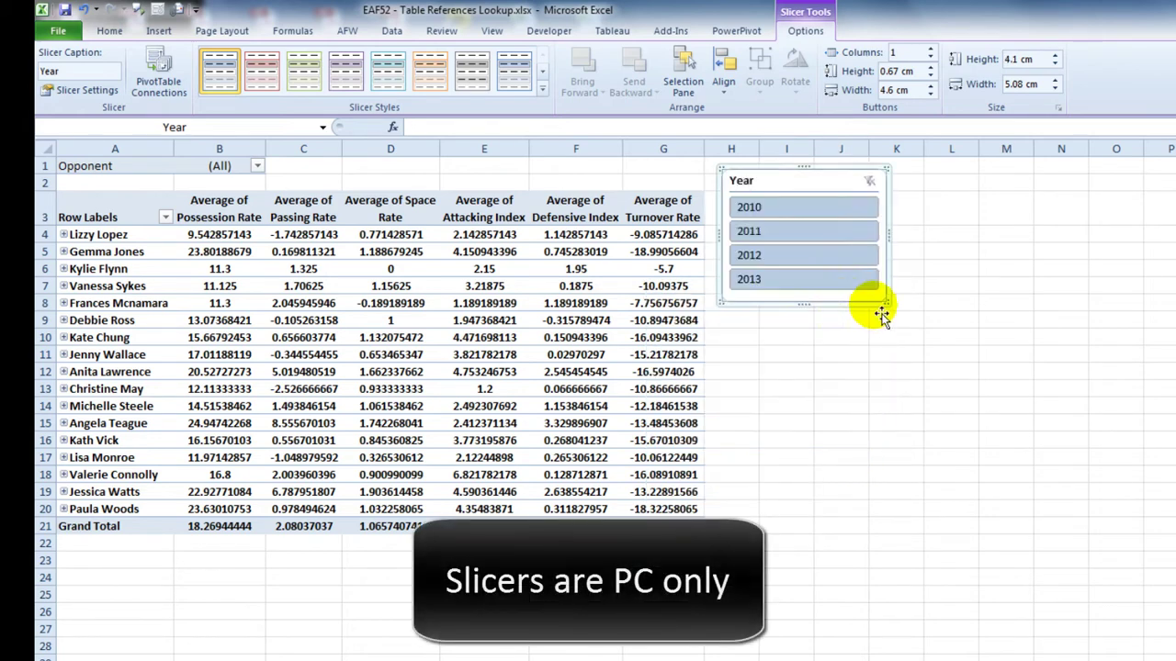
pyautogui.click(825, 410)
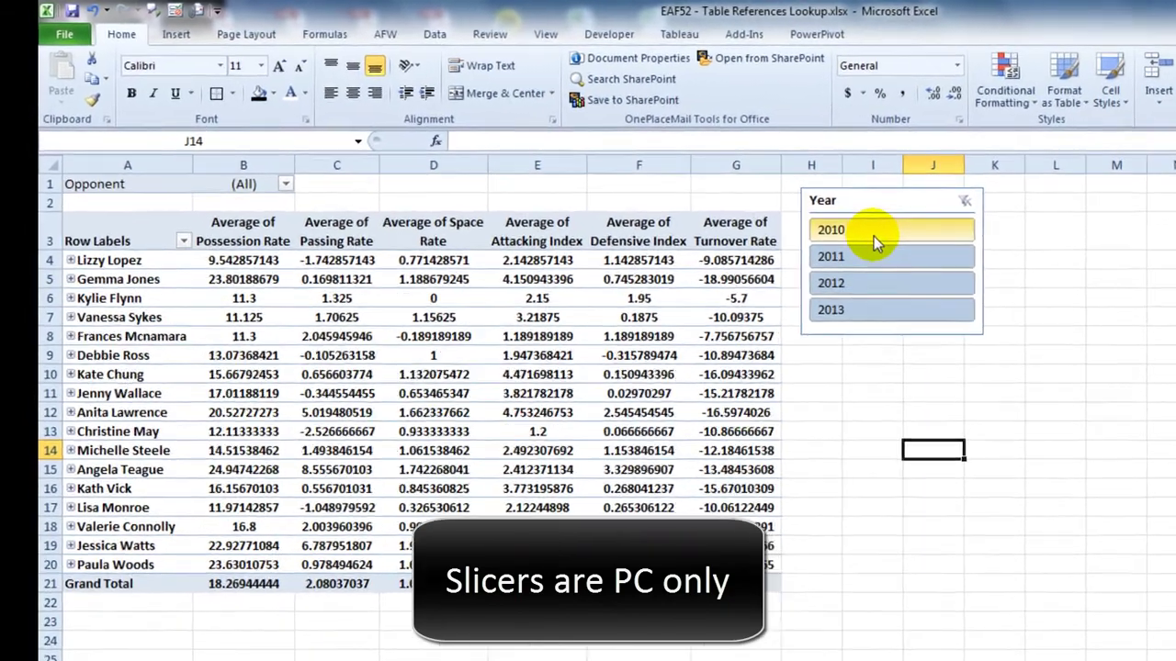
# - Try several Year slicer filters, ending with 2010, 2011 and 2012 selected
pyautogui.click(874, 236)
pyautogui.click(882, 261)
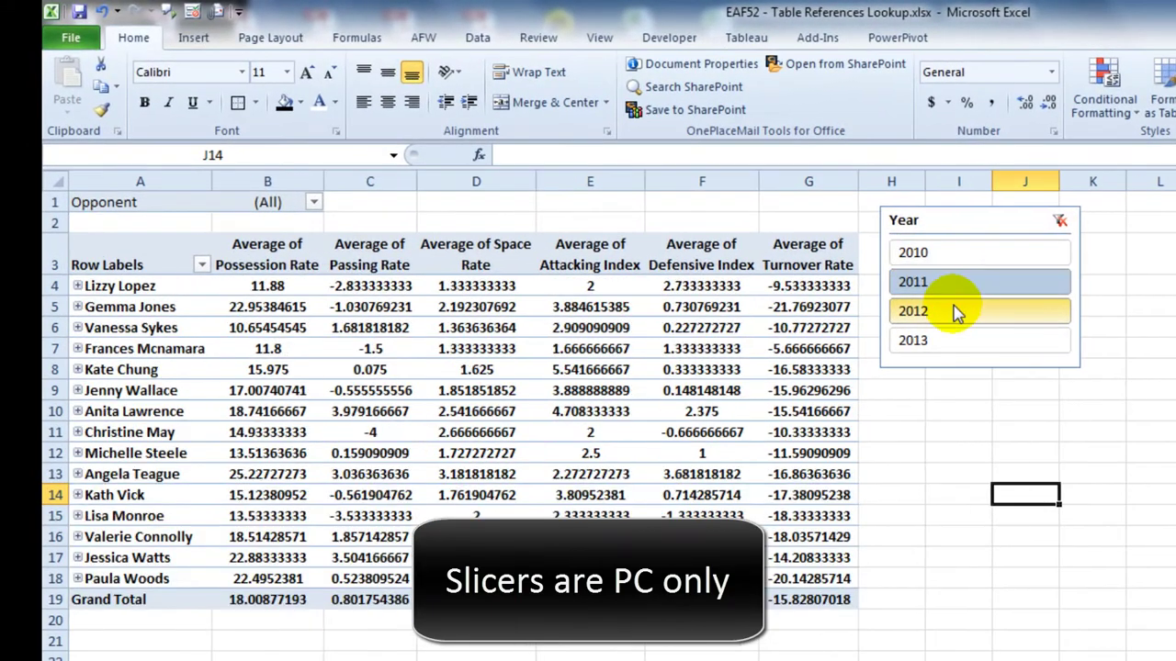
pyautogui.click(877, 285)
pyautogui.click(970, 342)
pyautogui.click(991, 283)
pyautogui.click(1003, 253)
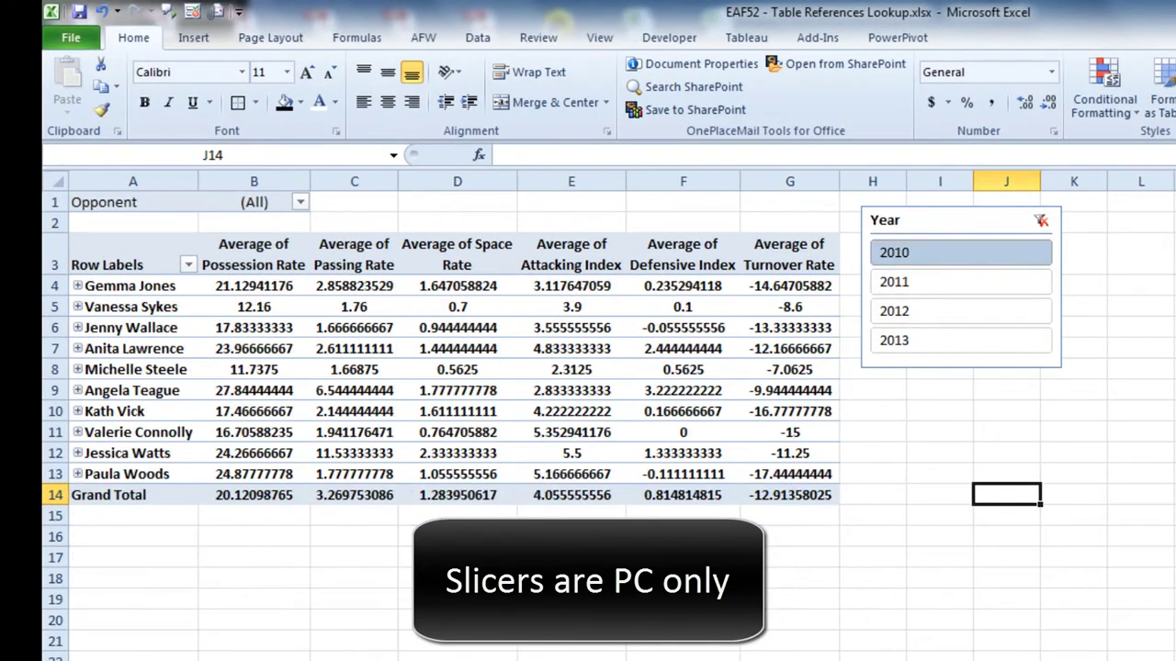
pyautogui.keyDown('ctrl'); pyautogui.click(974, 285); pyautogui.keyUp('ctrl')
pyautogui.keyDown('ctrl'); pyautogui.click(987, 338); pyautogui.keyUp('ctrl')
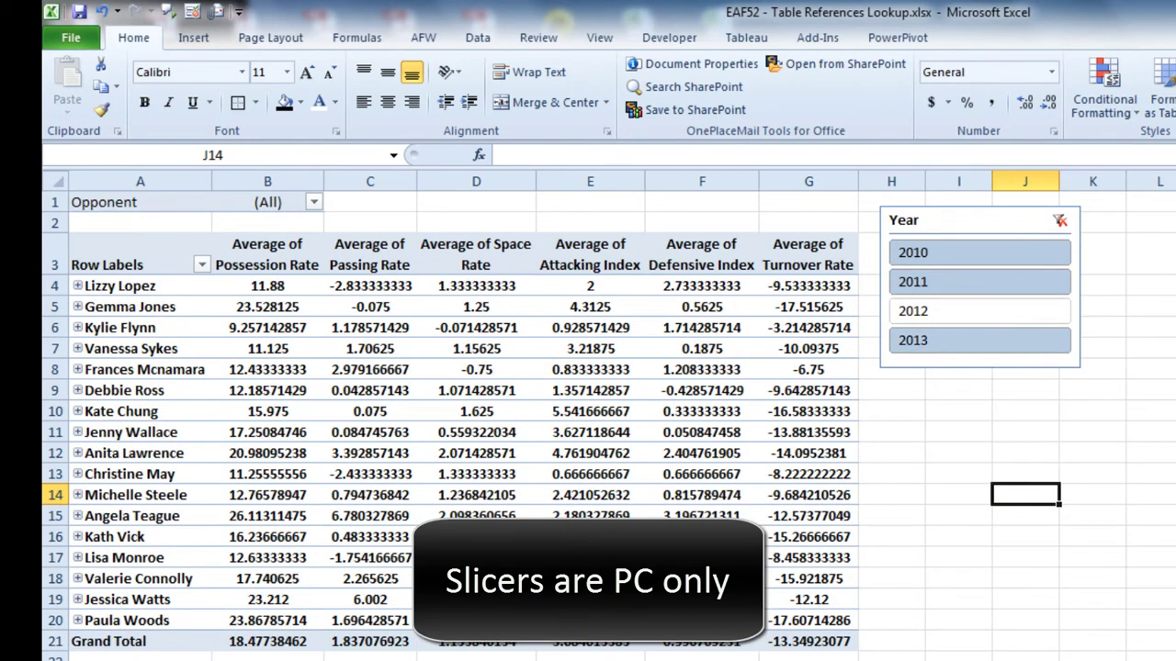
pyautogui.click(1174, 473)
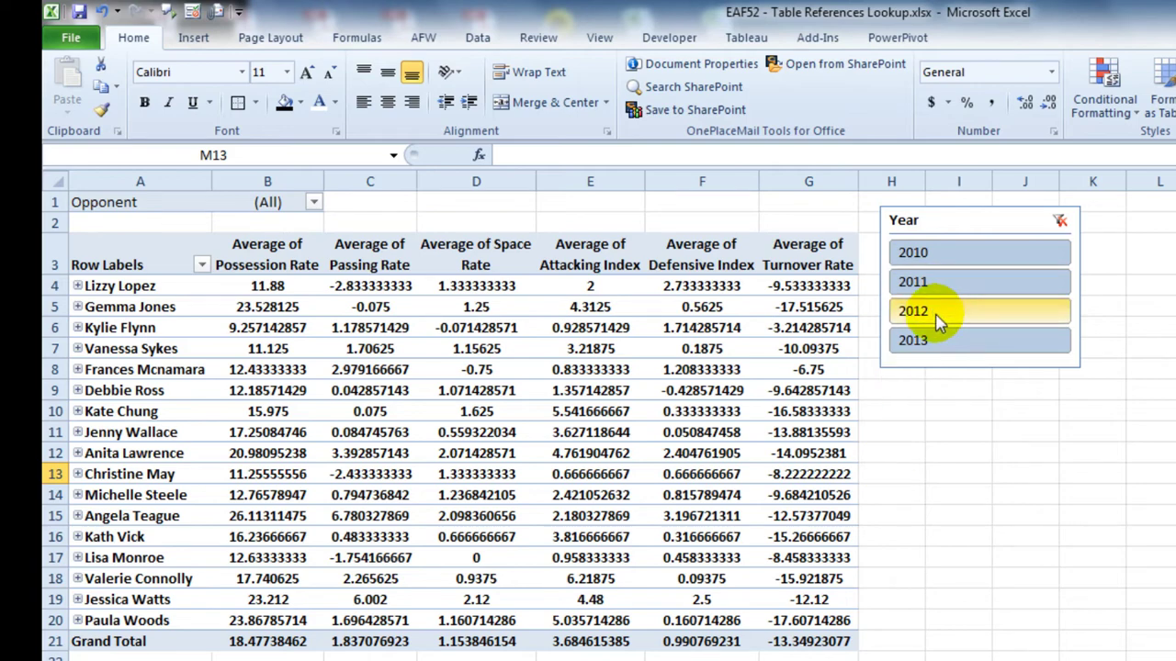
pyautogui.click(1025, 312)
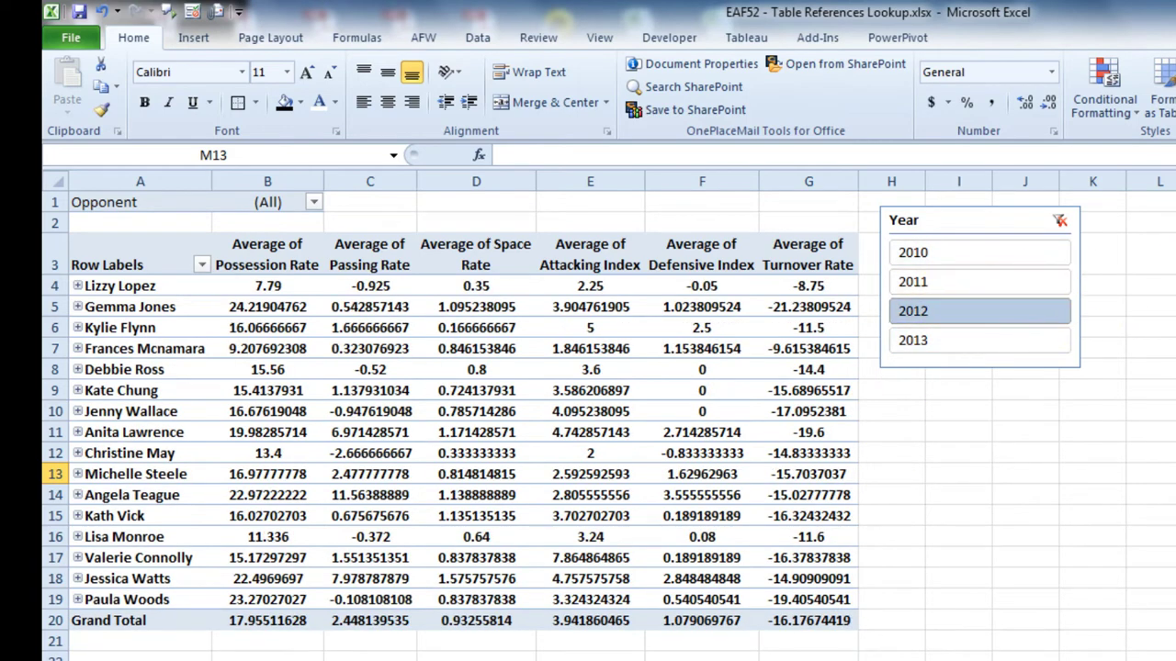
pyautogui.keyDown('ctrl'); pyautogui.click(1005, 253); pyautogui.keyUp('ctrl')
pyautogui.keyDown('ctrl'); pyautogui.click(1056, 282); pyautogui.keyUp('ctrl')
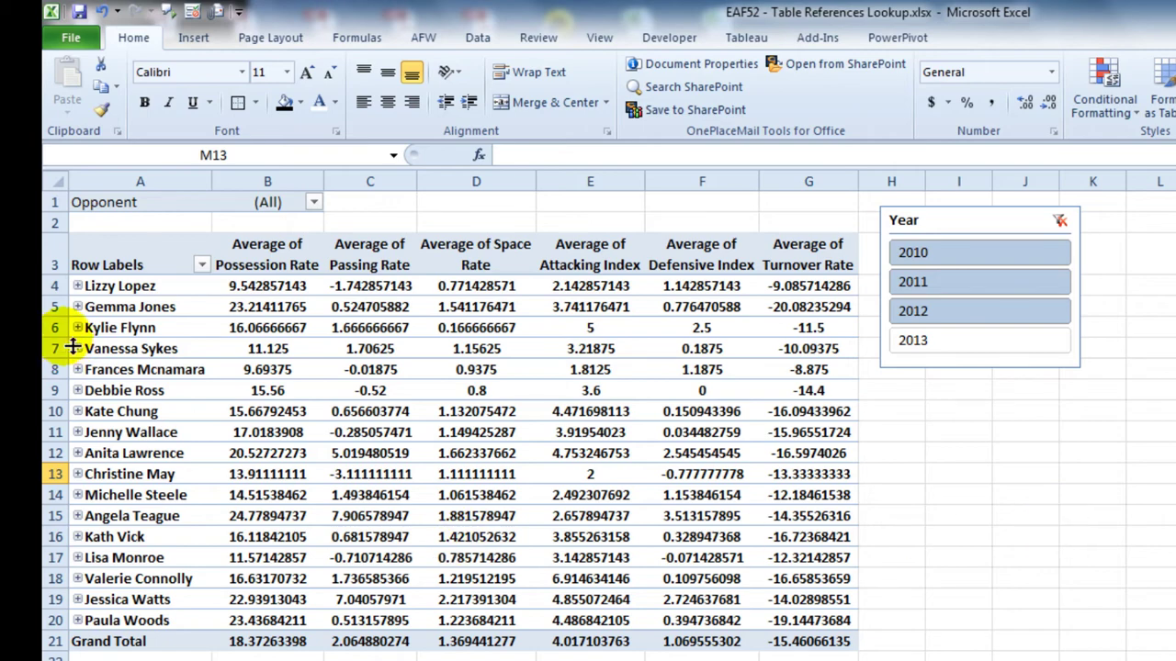
# - Filter the pivot to 2012 only and collapse it back to one row per player
pyautogui.click(77, 286)
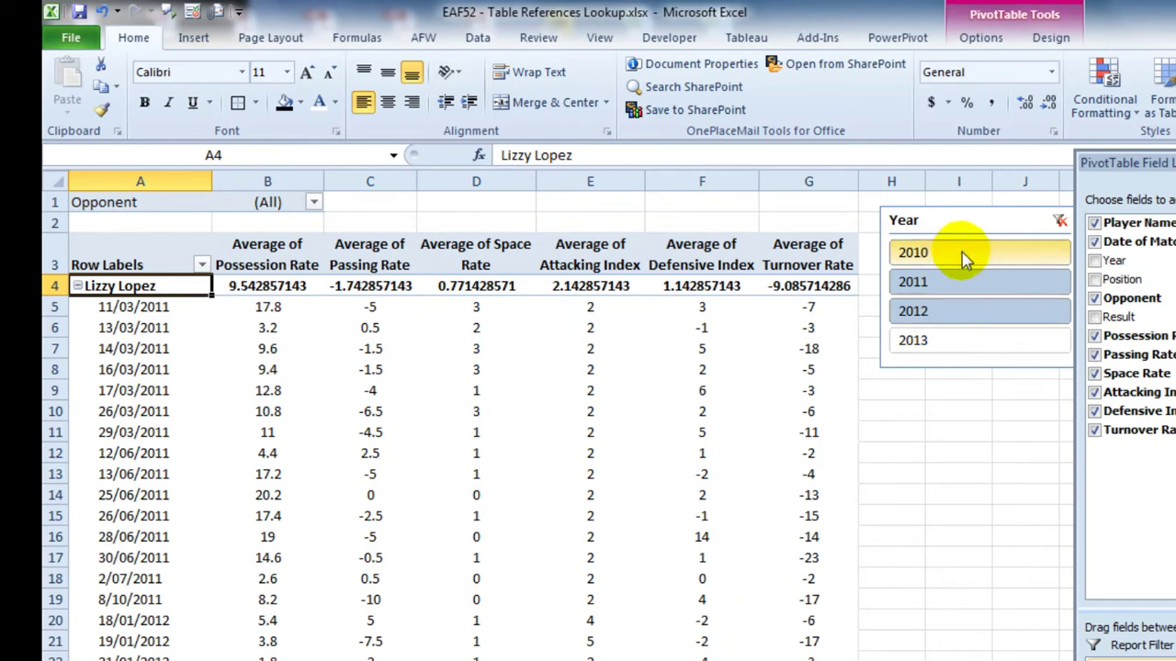
pyautogui.click(965, 283)
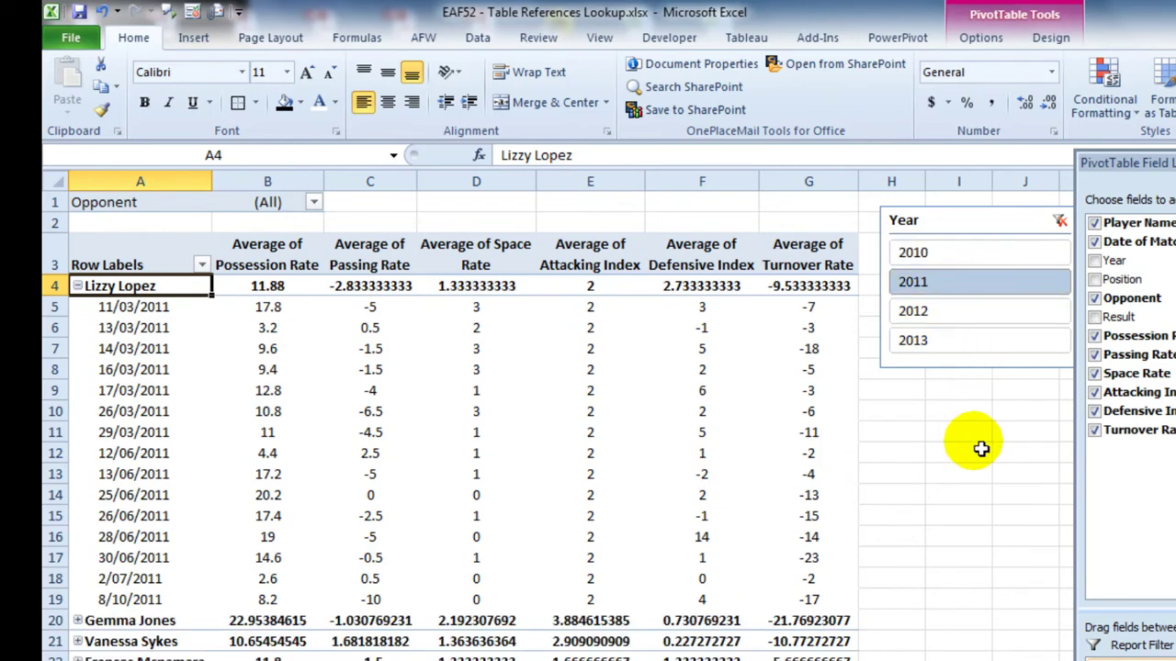
pyautogui.click(955, 253)
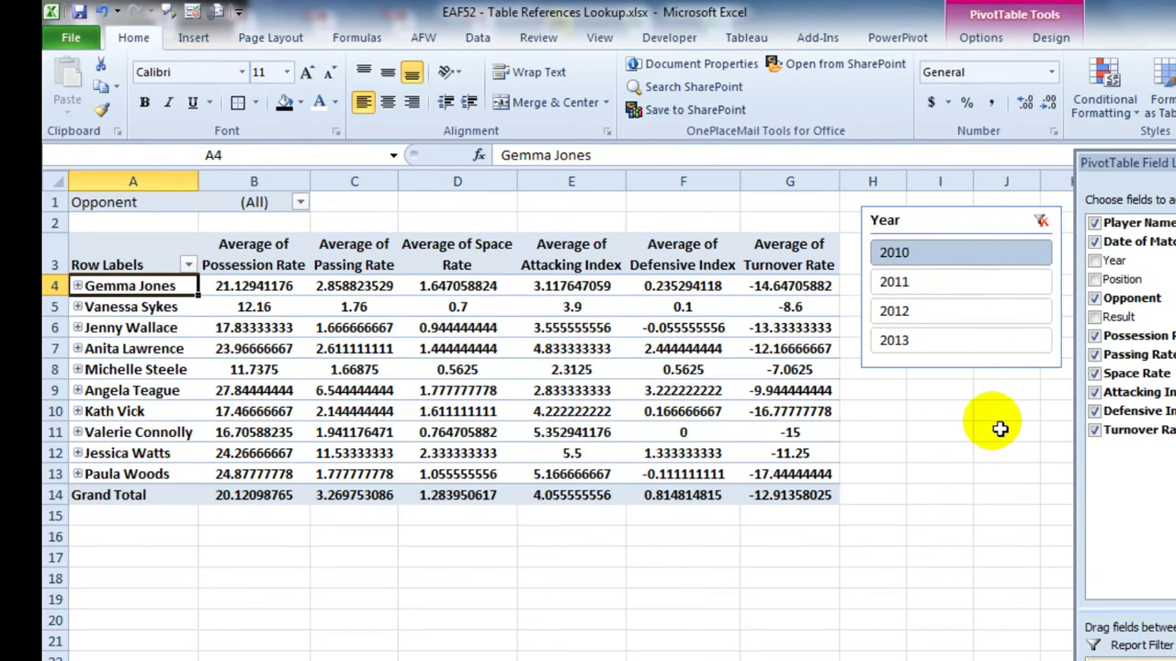
pyautogui.click(960, 314)
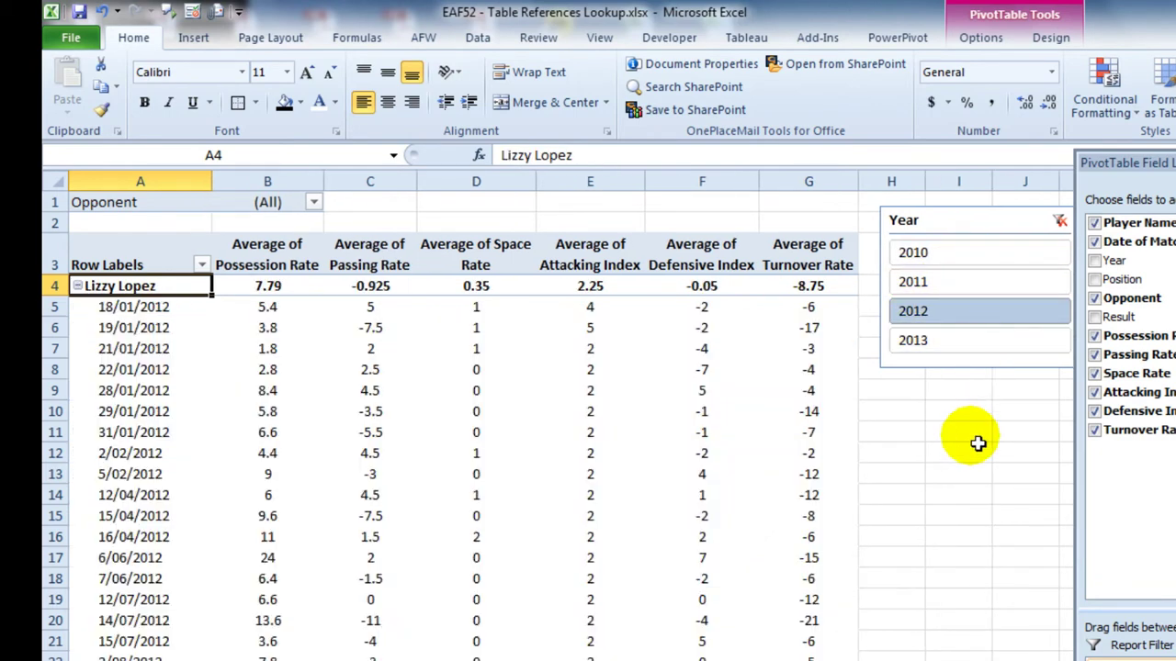
pyautogui.click(78, 286)
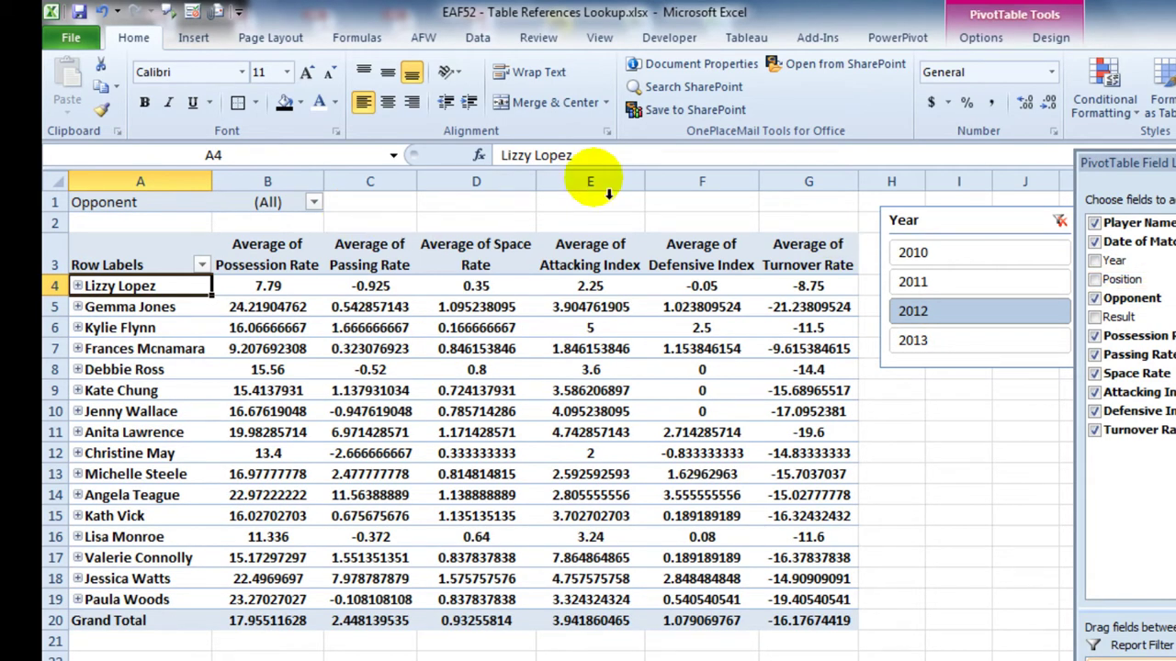
# - Insert a Result slicer for the pivot table
pyautogui.click(978, 41)
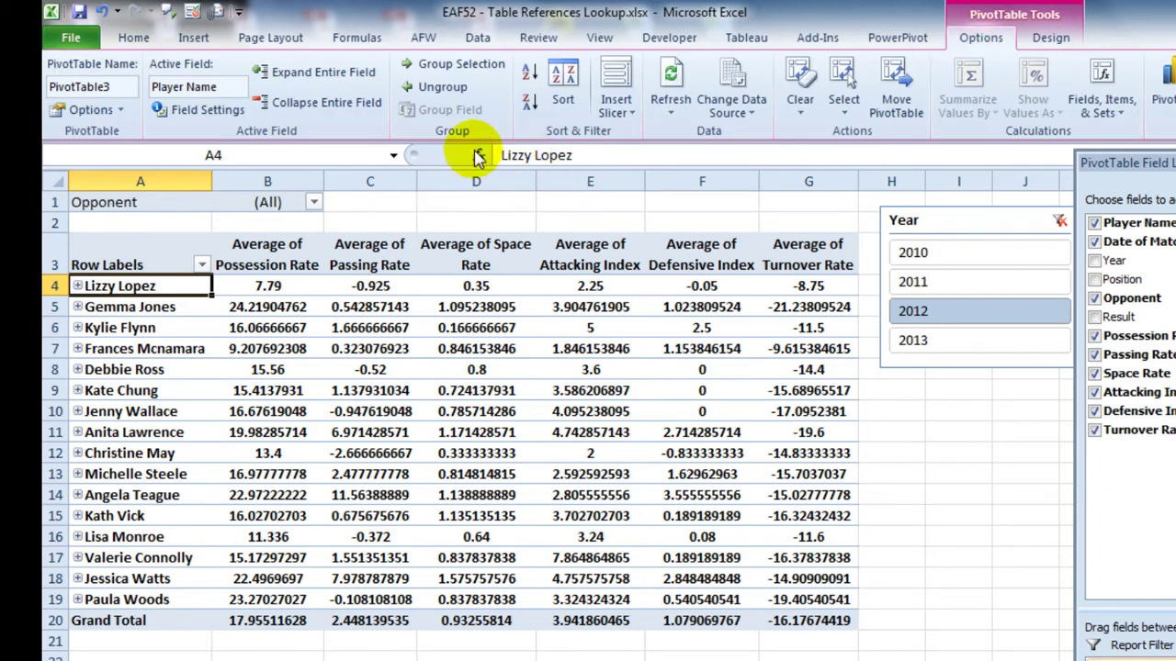
pyautogui.click(616, 106)
pyautogui.click(662, 135)
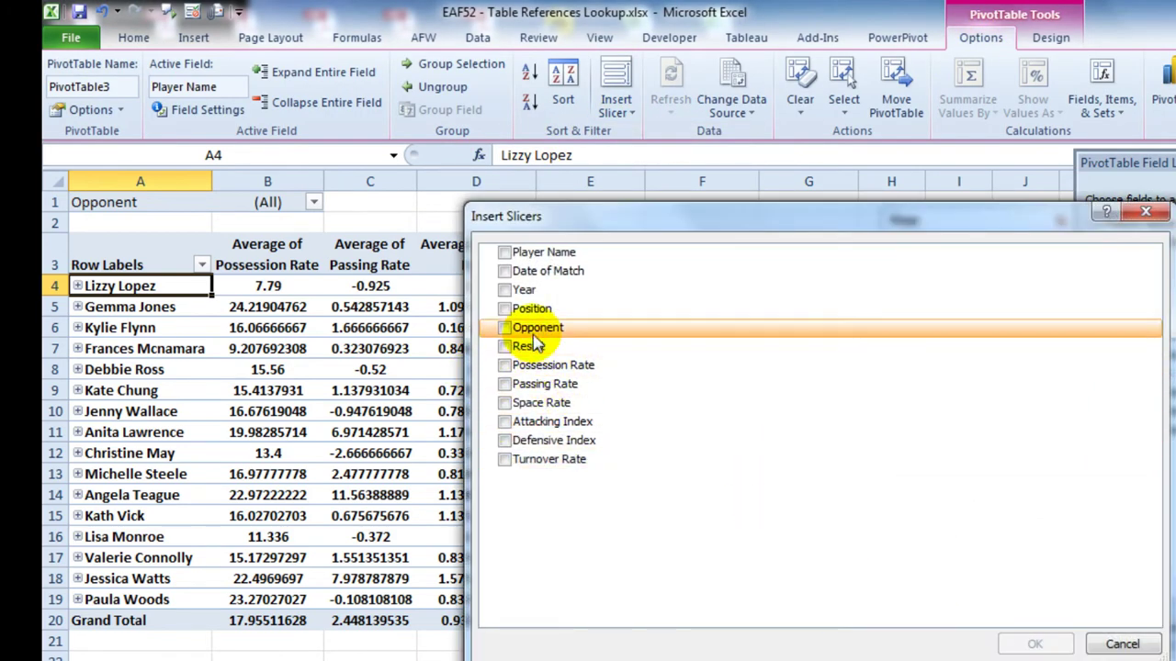
pyautogui.click(505, 347)
pyautogui.click(1034, 644)
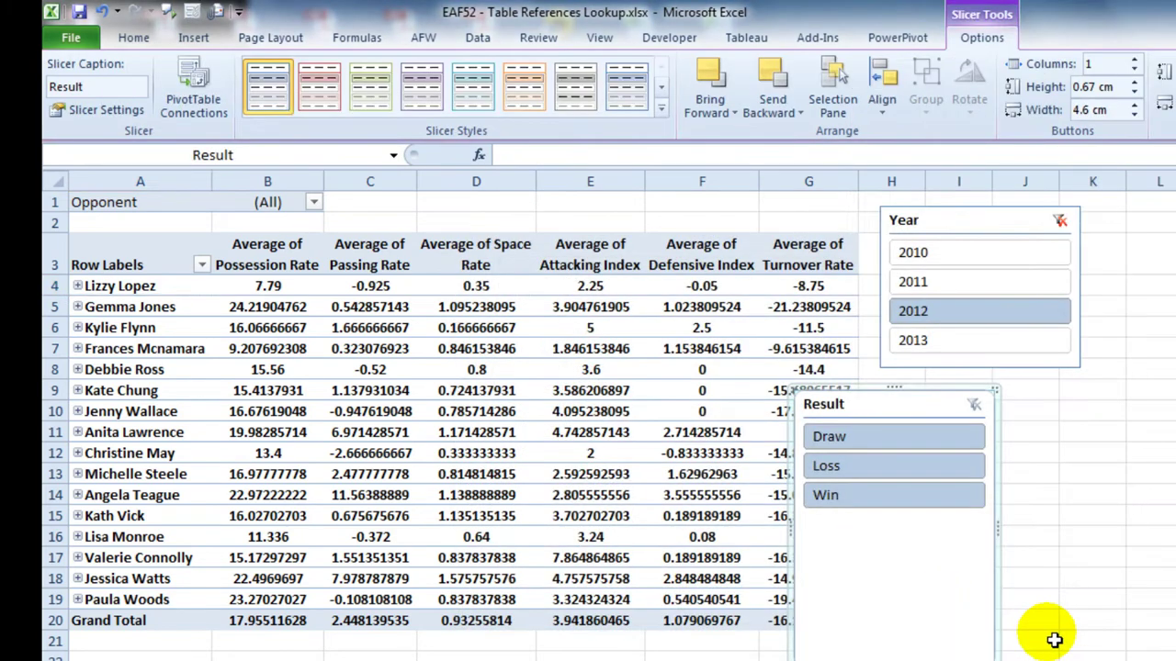
# - Position the Result slicer under the Year slicer and filter to Win and Draw
pyautogui.moveTo(945, 397); pyautogui.dragTo(1022, 390)
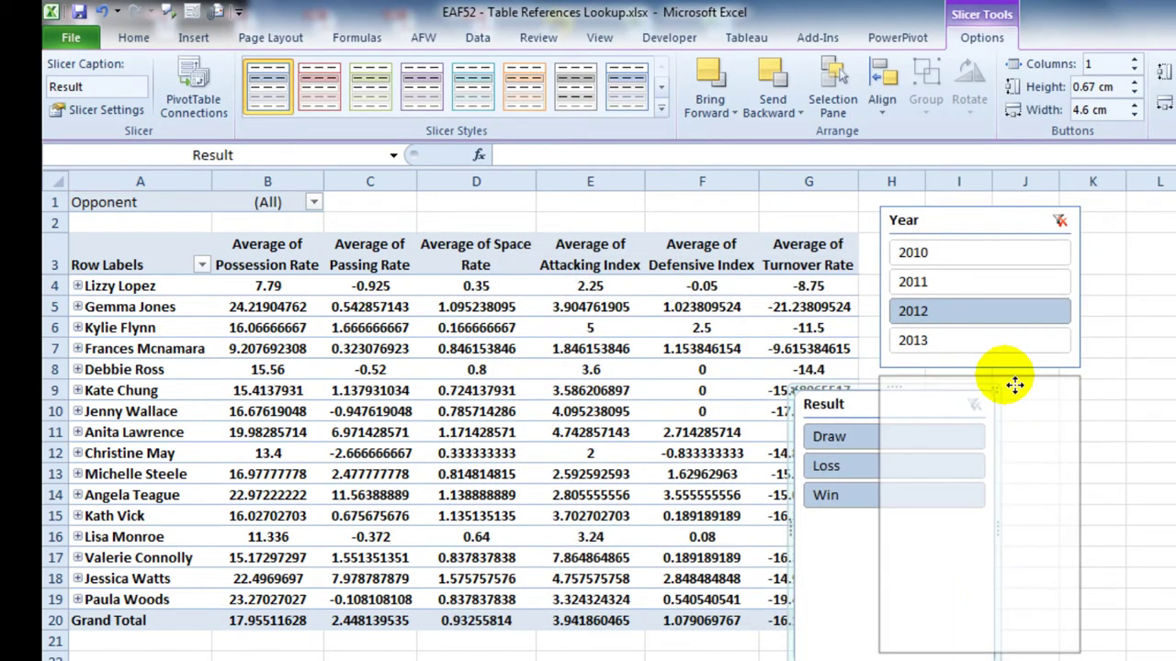
pyautogui.moveTo(979, 654); pyautogui.dragTo(979, 507)
pyautogui.click(1157, 502)
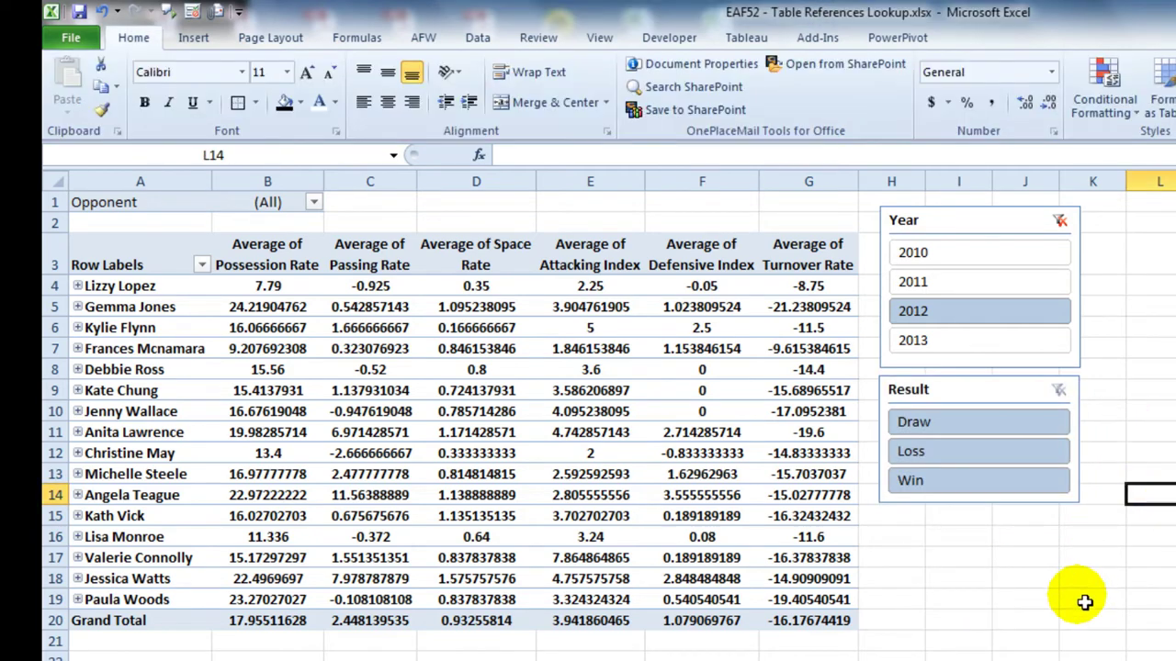
pyautogui.click(953, 480)
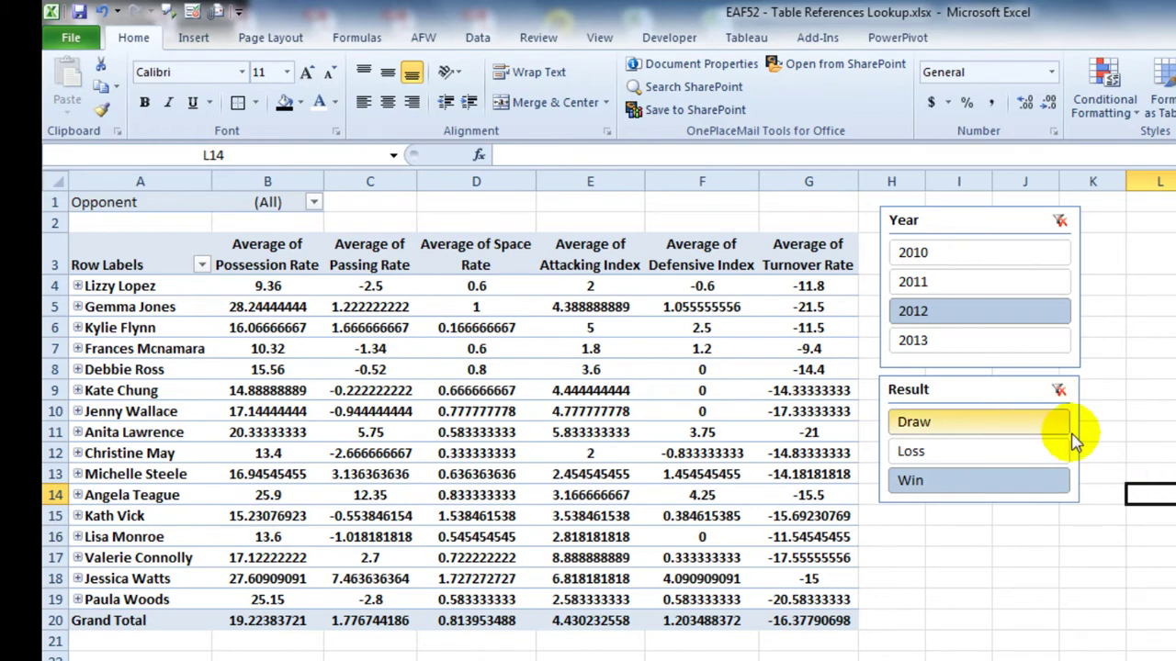
pyautogui.keyDown('ctrl'); pyautogui.click(1001, 426); pyautogui.keyUp('ctrl')
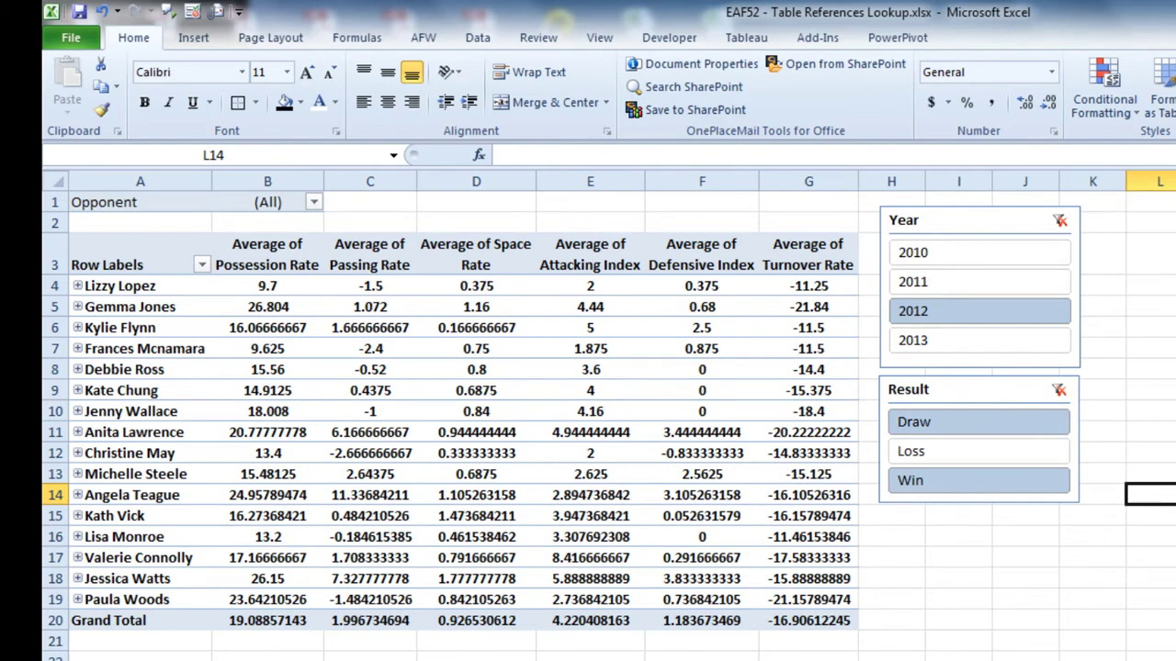
# - Step off the pivot table and move to the empty lookup sheet headed Player Name through Space Rate
pyautogui.click(937, 624)
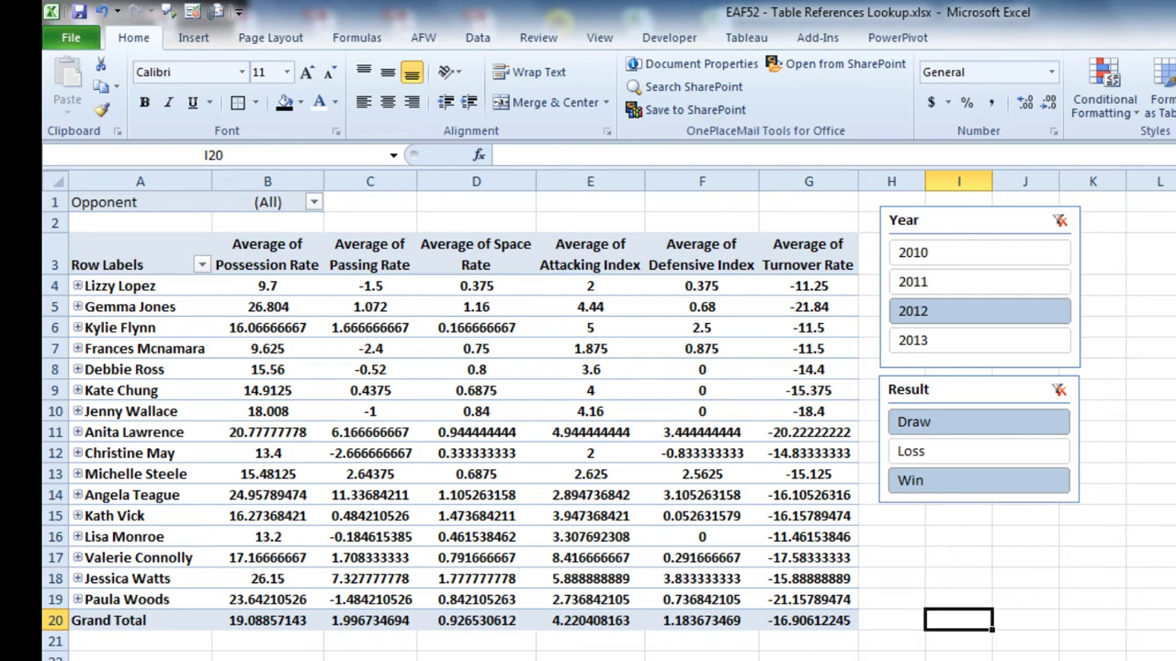
pyautogui.hotkey('ctrl', 'pagedown')
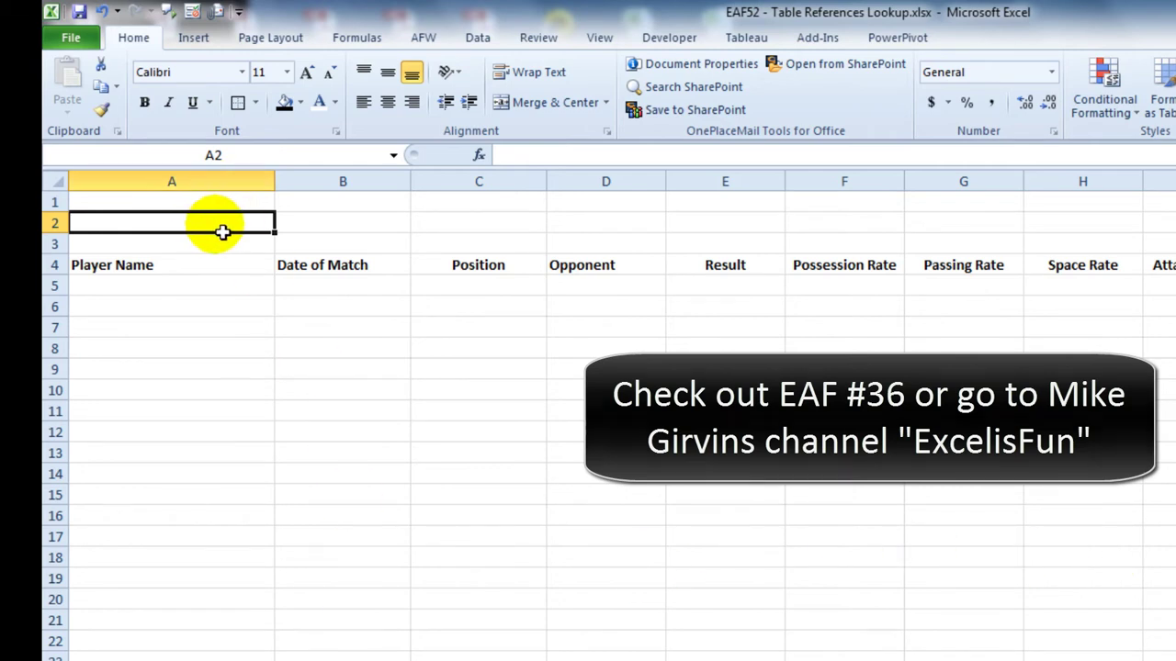
# - Label B2 '← Select' beside the player input cell A2, then go to the MatchData sheet
pyautogui.click(383, 230)
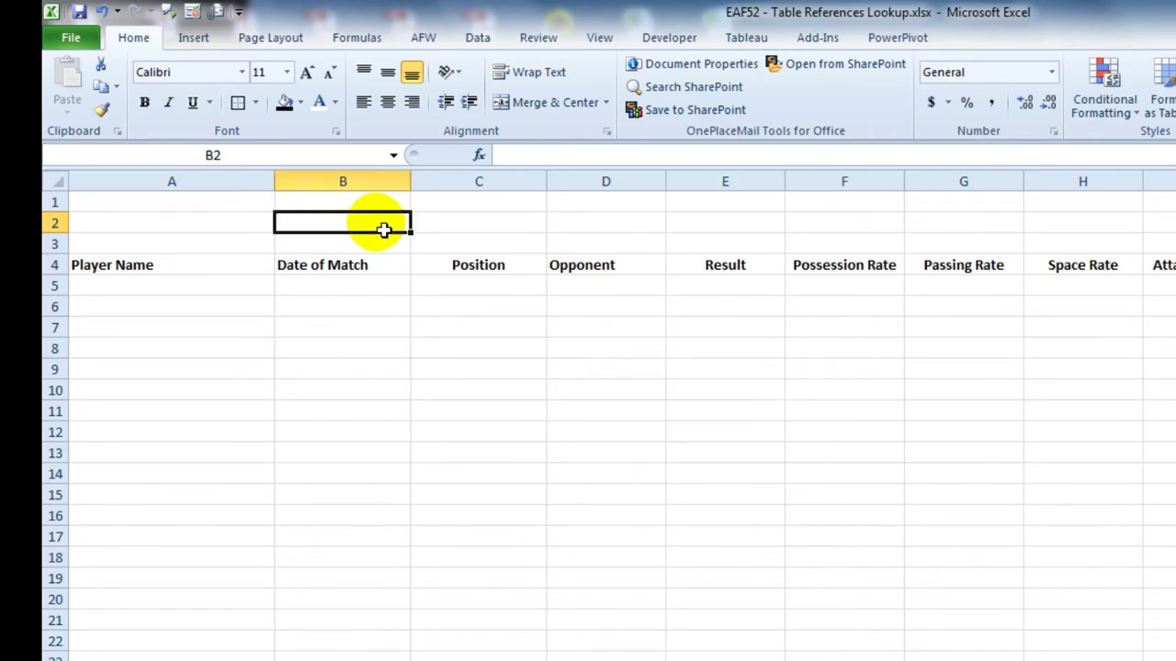
pyautogui.write('← Select')
pyautogui.press('Tab')
pyautogui.click(344, 229)
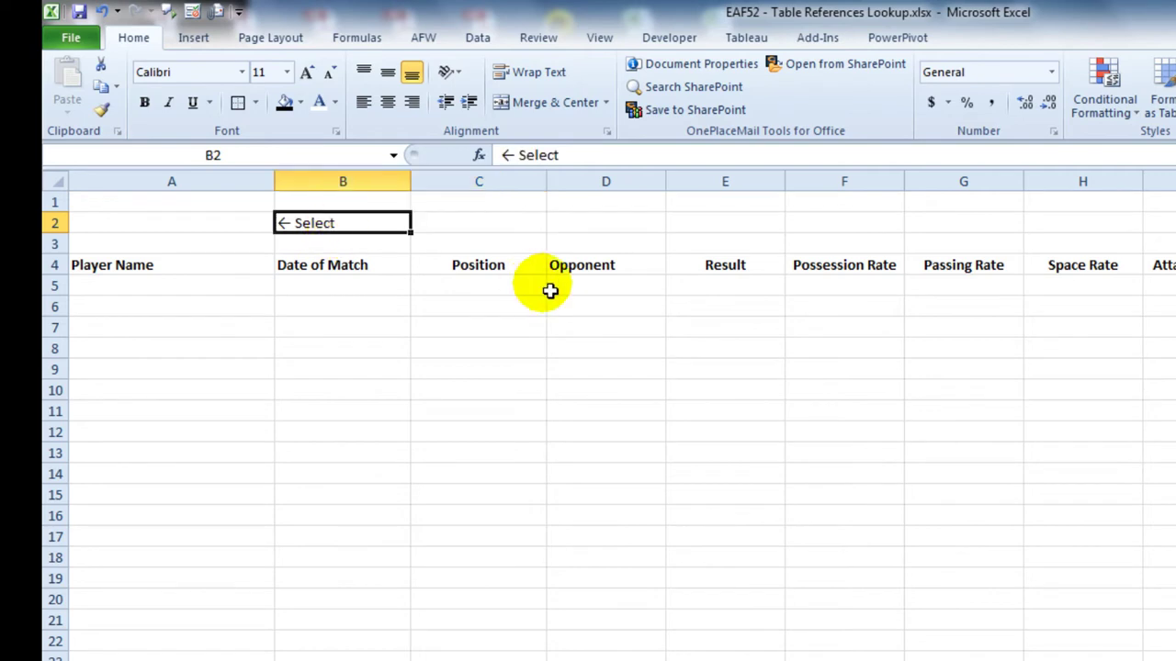
pyautogui.click(177, 221)
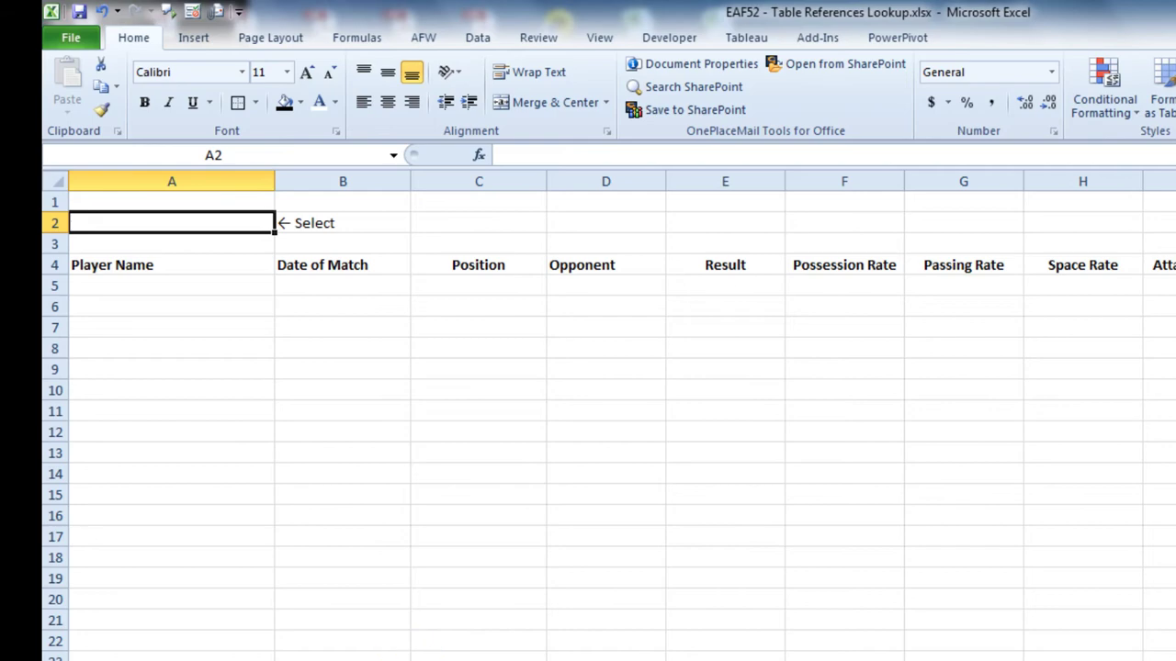
pyautogui.hotkey('ctrl', 'pagedown')
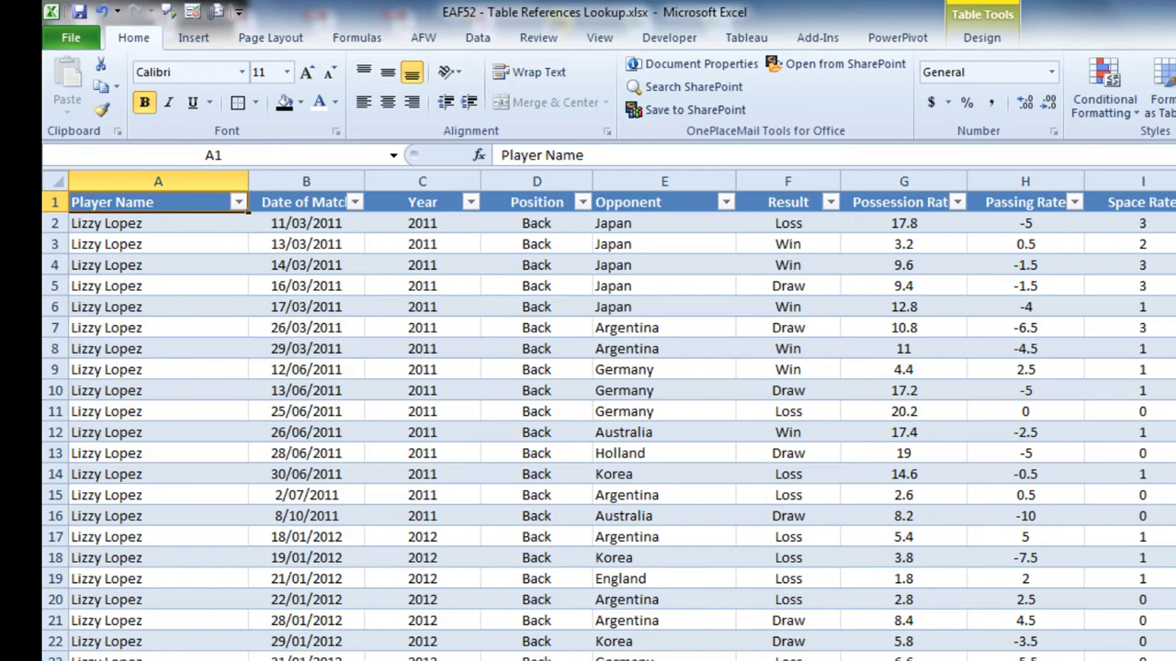
# - Set an Advanced Filter on the Player Name column to copy unique records only to another location
pyautogui.hotkey('ctrl', 'Right')
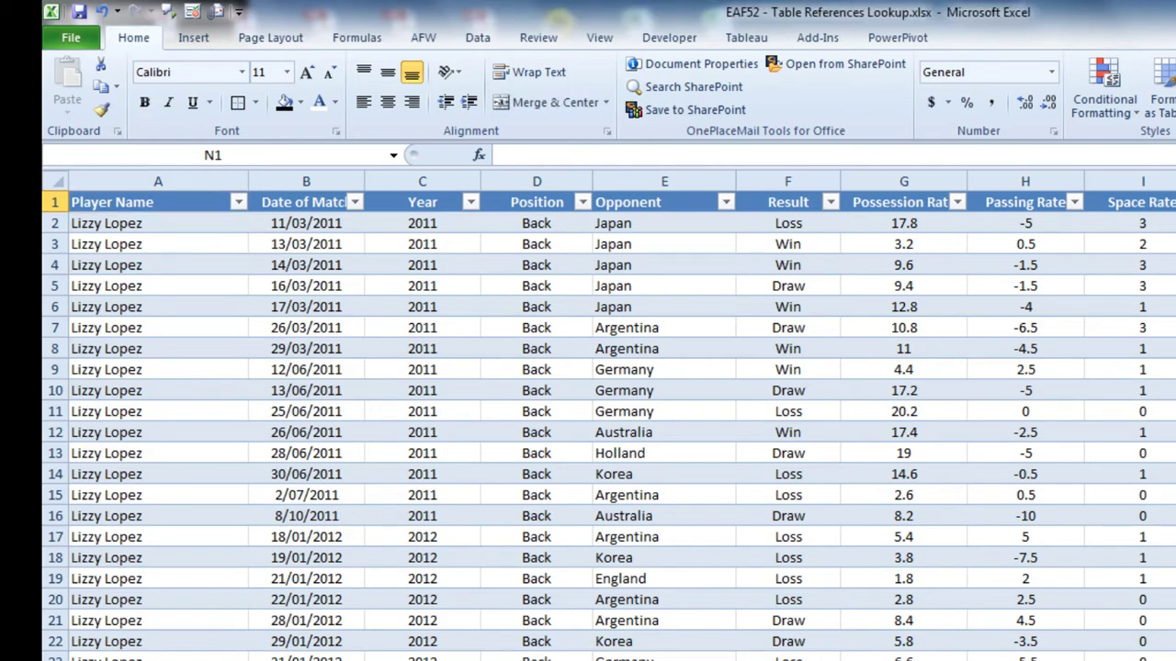
pyautogui.click(157, 180)
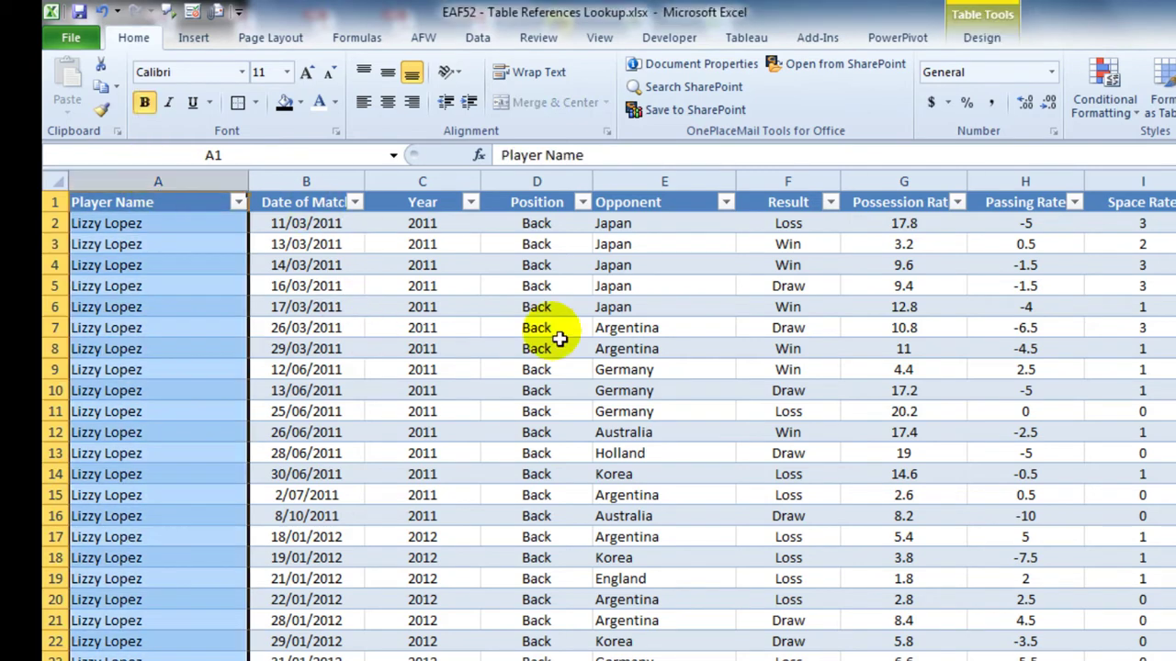
pyautogui.click(478, 37)
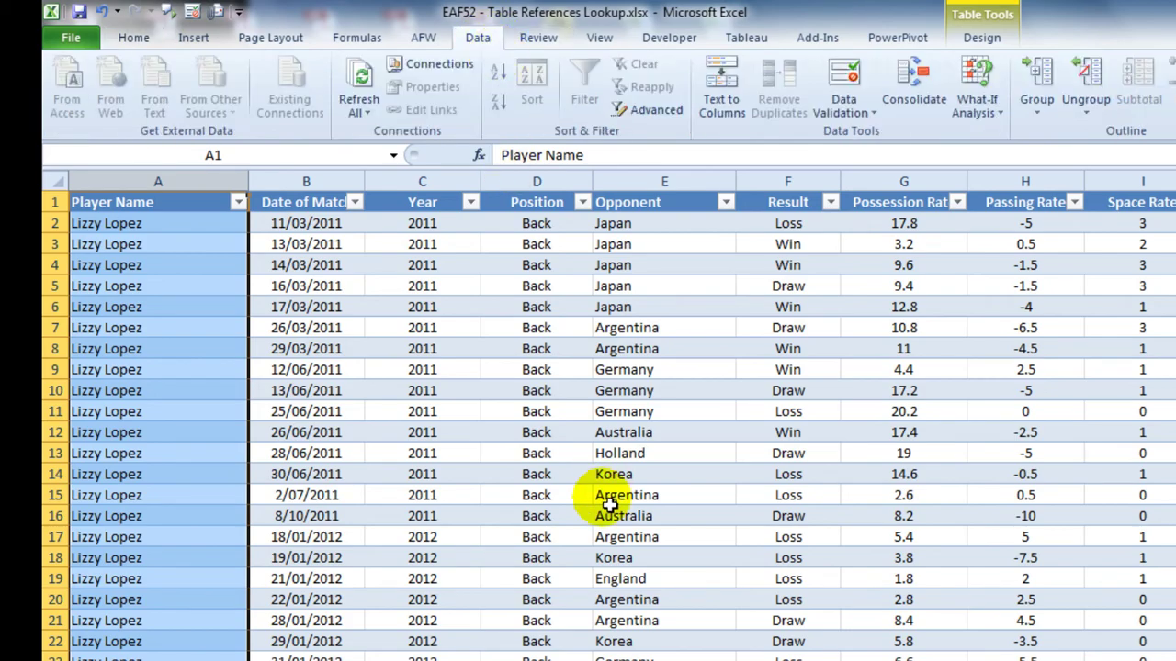
pyautogui.click(645, 110)
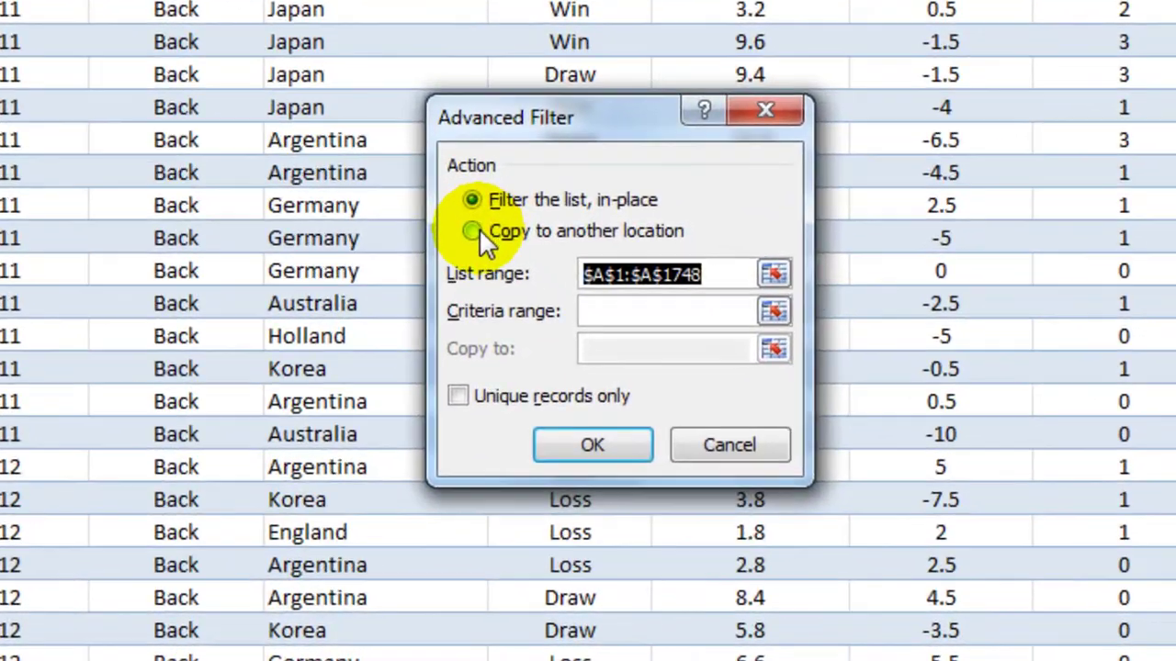
pyautogui.click(475, 231)
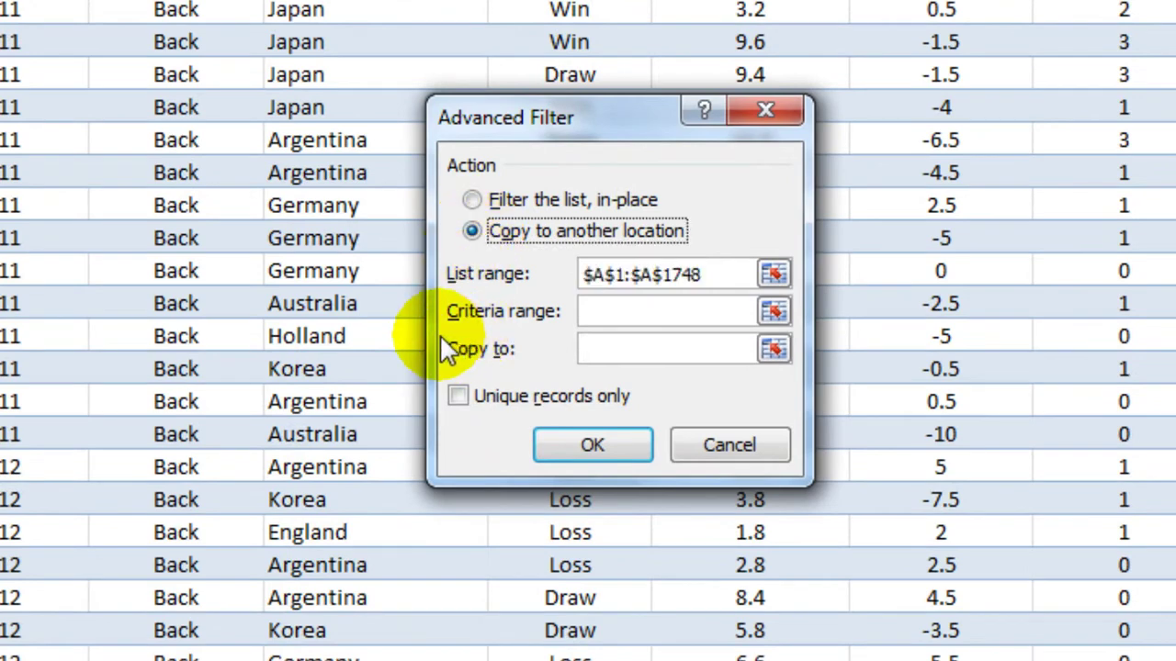
pyautogui.click(457, 397)
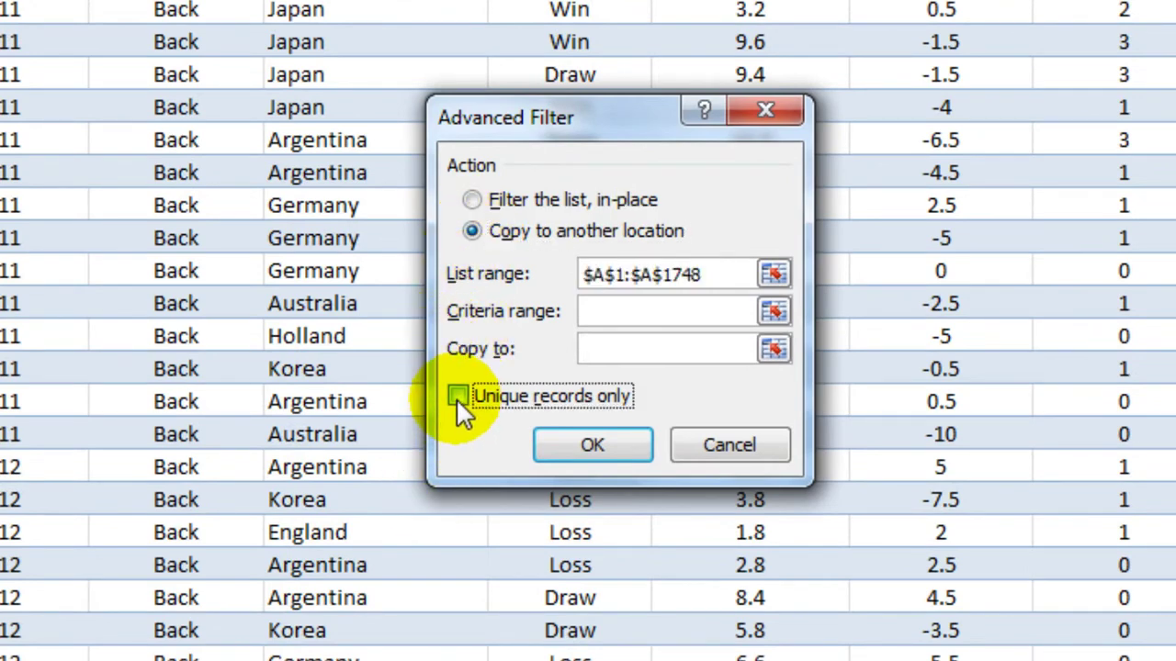
pyautogui.click(632, 357)
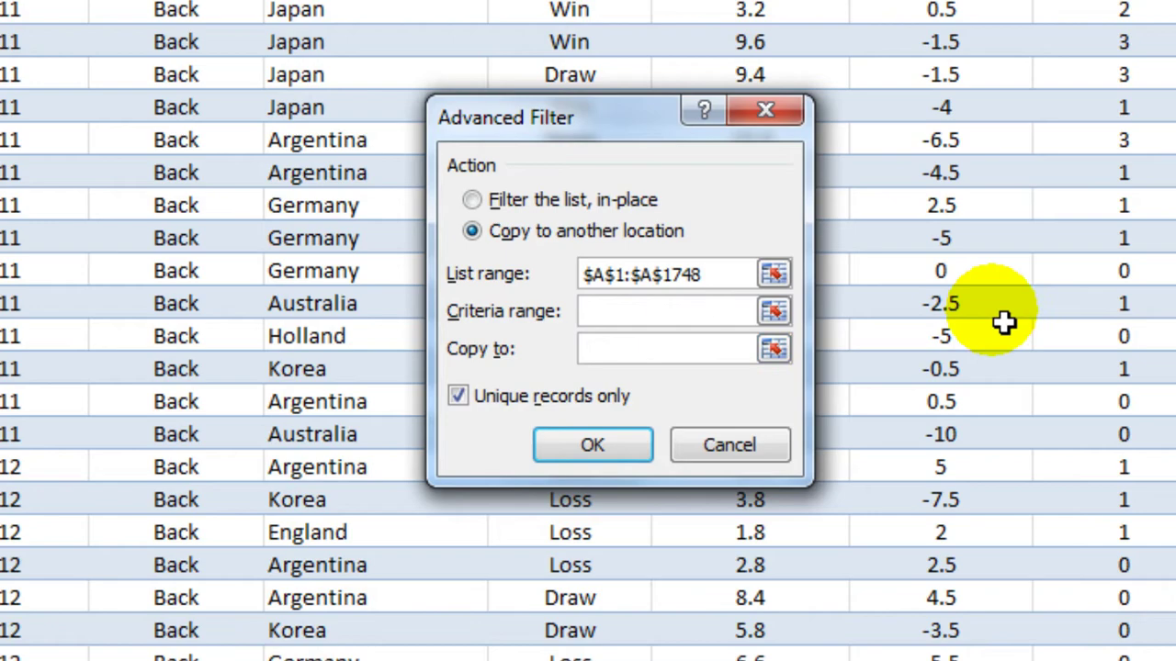
# - Extract the unique player names to Data!$N$1 and copy the resulting list
pyautogui.write('Data!$N$1')
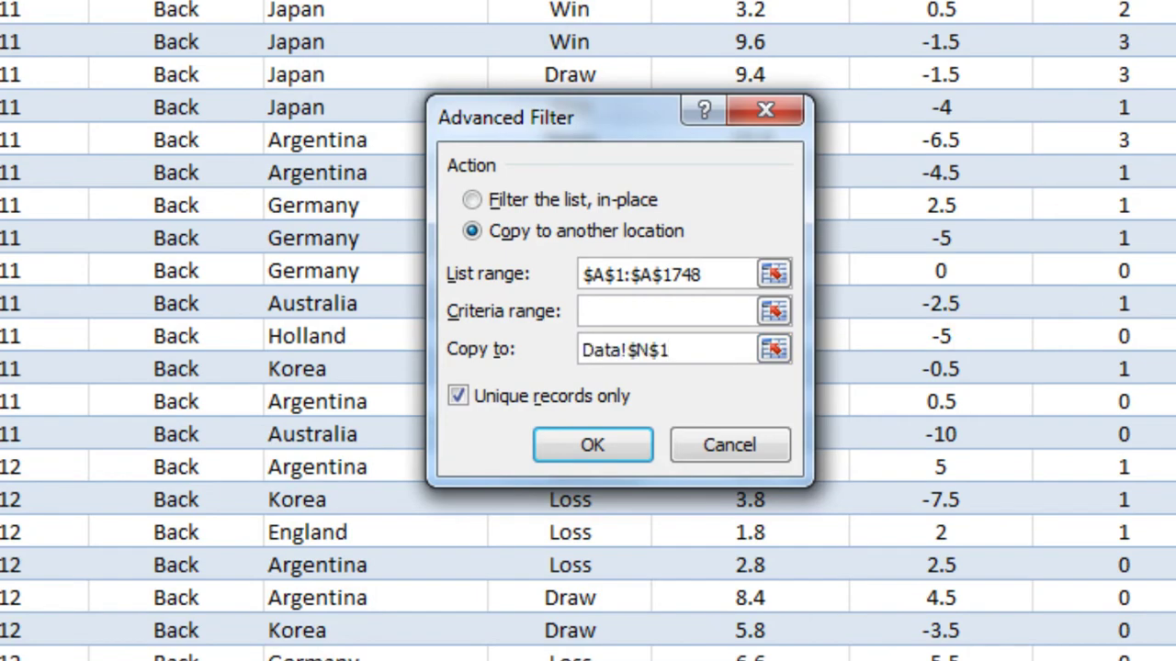
pyautogui.click(631, 464)
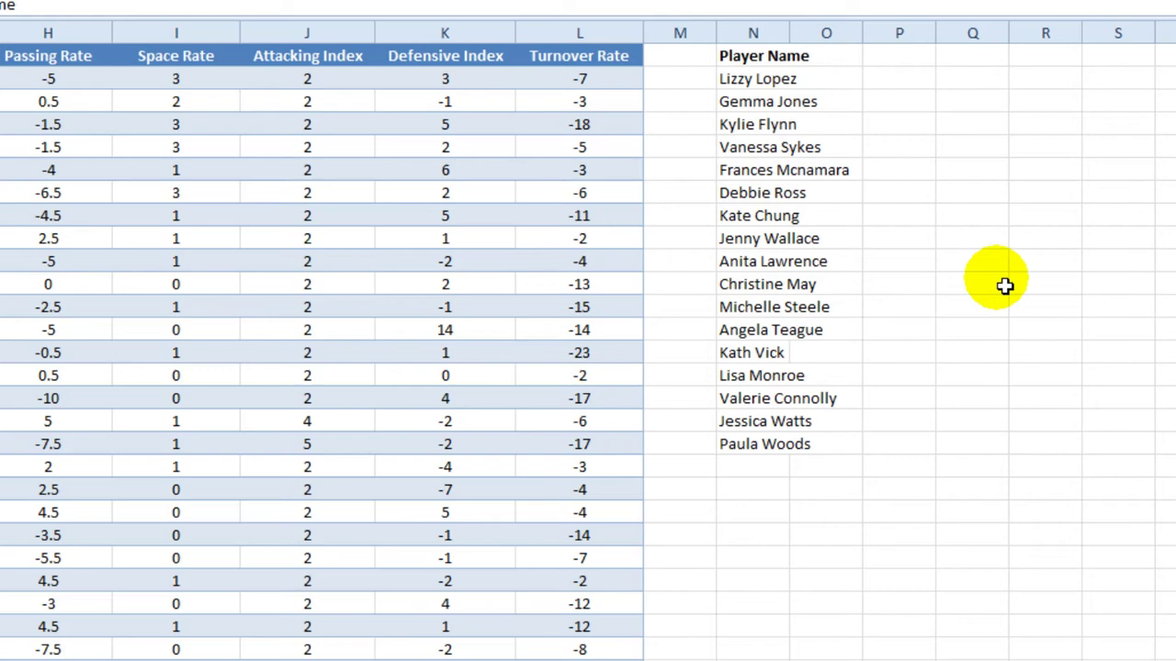
pyautogui.moveTo(752, 59); pyautogui.dragTo(787, 451)
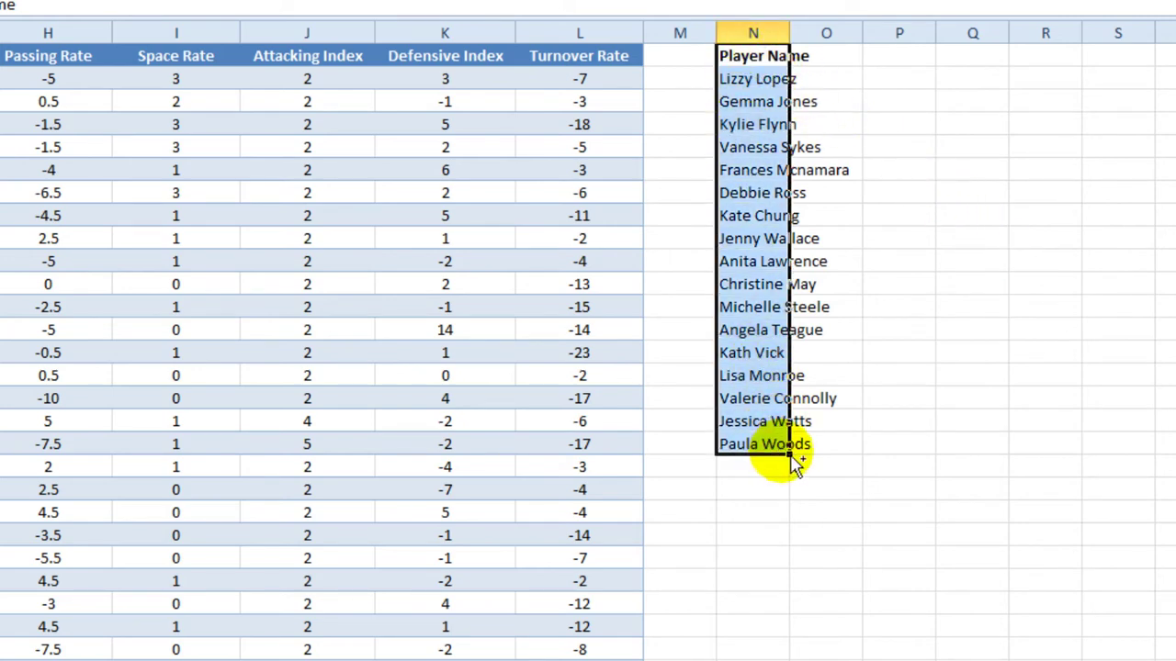
pyautogui.hotkey('ctrl', 'c')
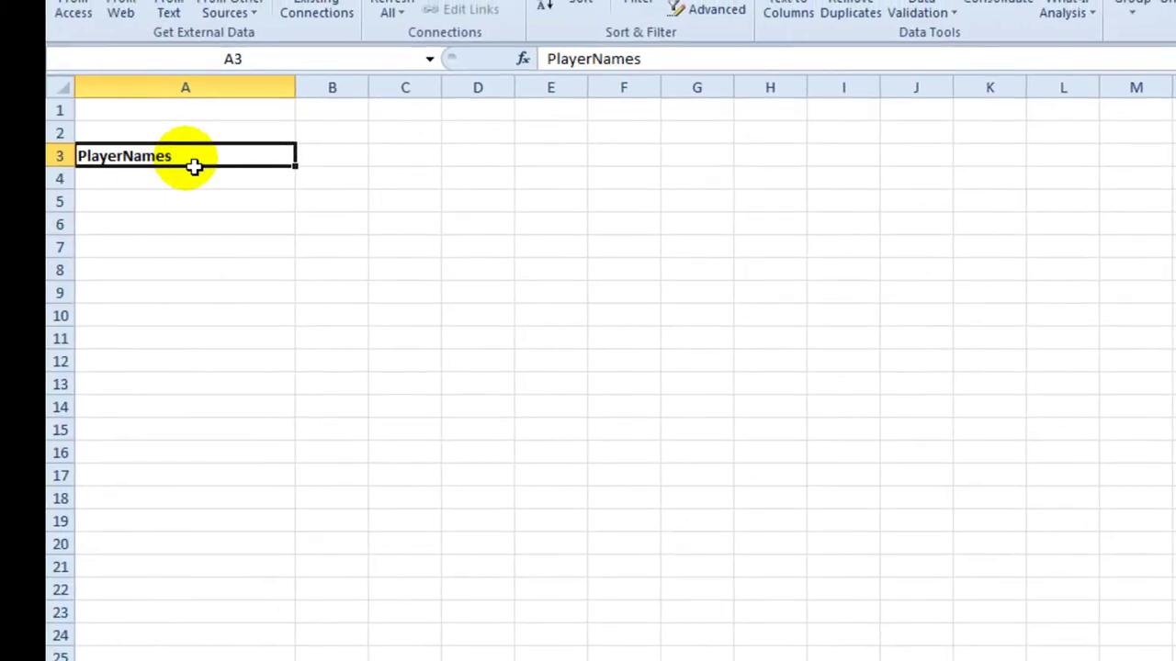
# - Paste the player names under the PlayerNames heading and sort them A to Z
pyautogui.hotkey('ctrl', 'v')
pyautogui.moveTo(215, 175); pyautogui.dragTo(264, 543)
pyautogui.click(265, 543)
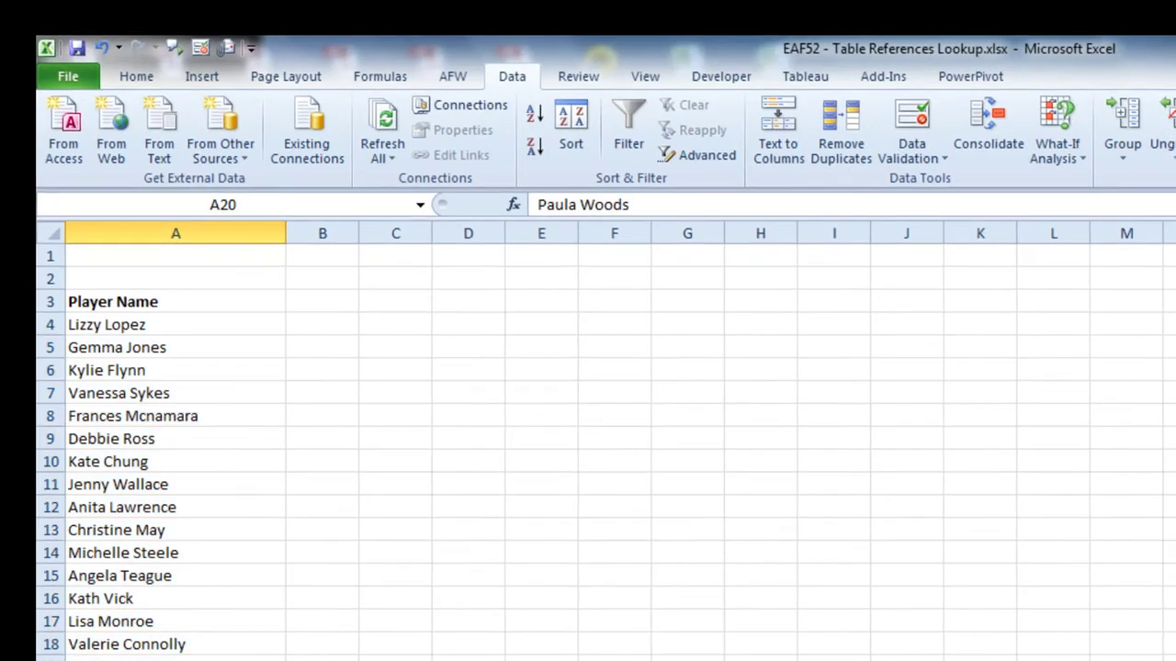
pyautogui.moveTo(204, 349); pyautogui.dragTo(184, 659)
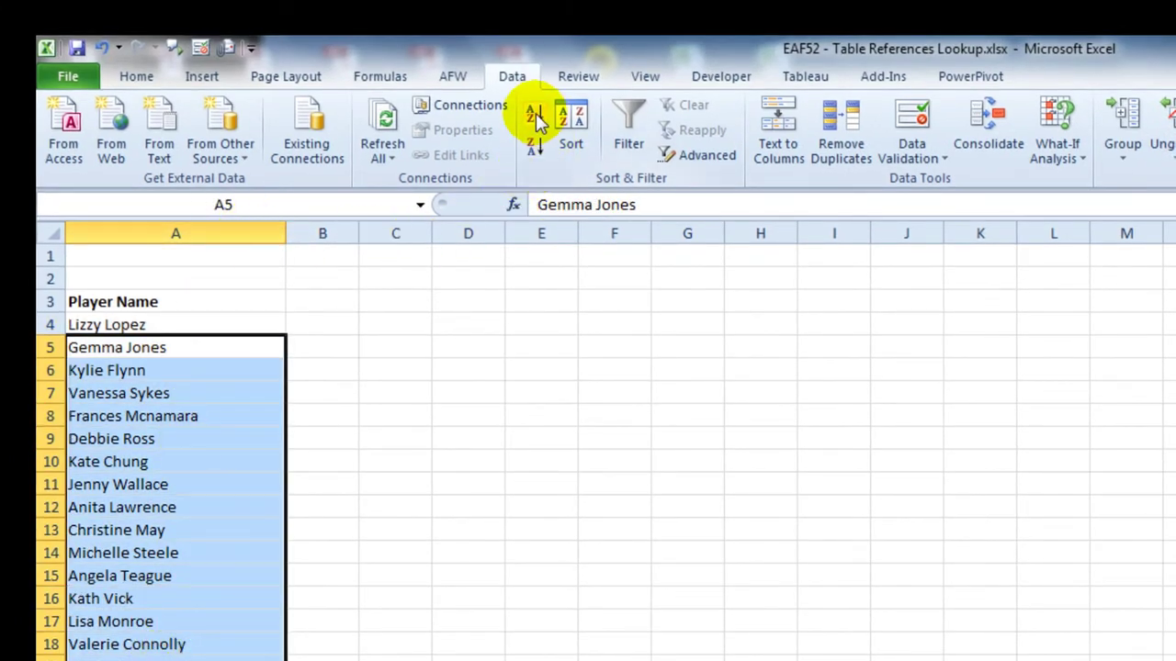
pyautogui.click(230, 329)
pyautogui.moveTo(184, 327); pyautogui.dragTo(231, 637)
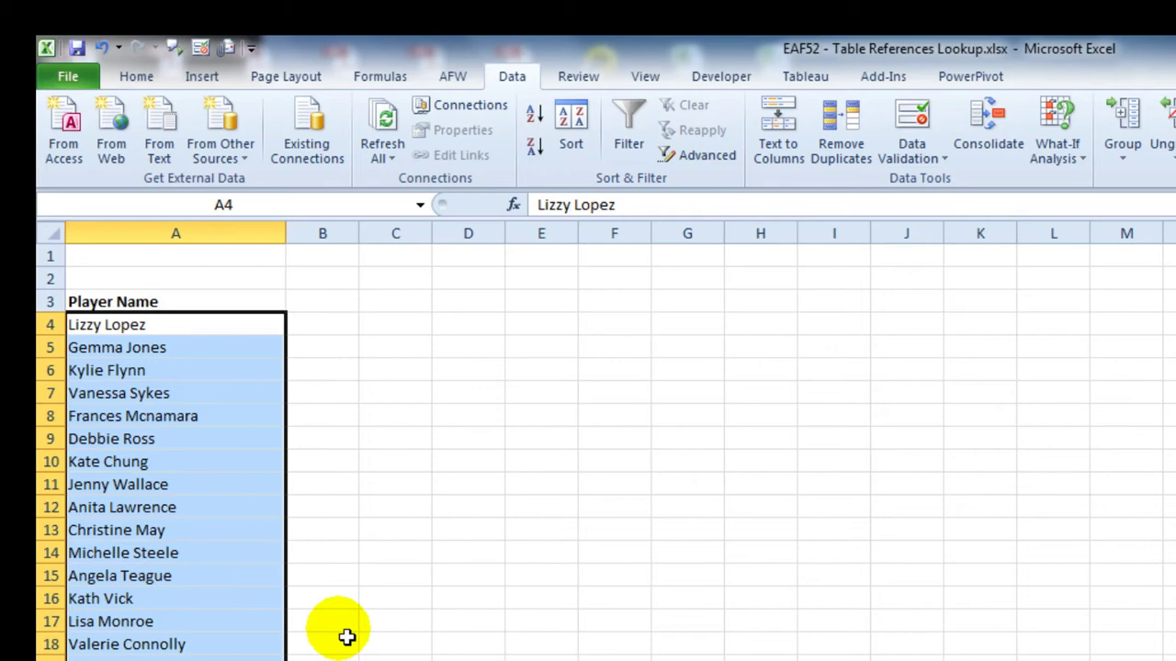
pyautogui.click(534, 112)
pyautogui.click(103, 329)
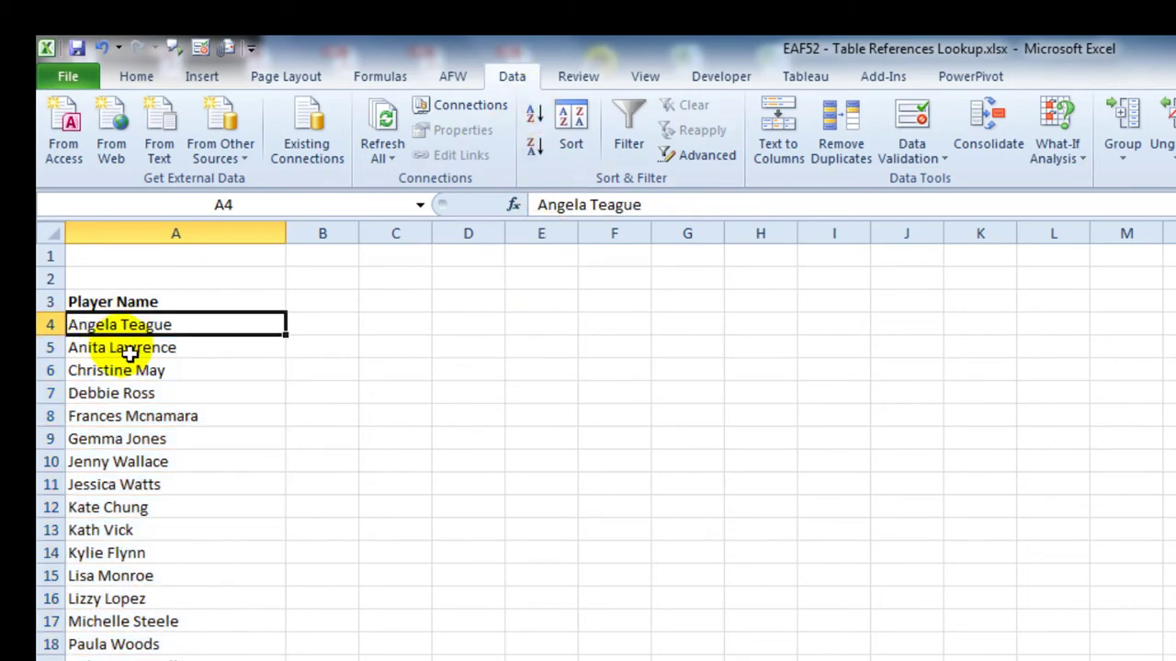
# - Name the 17 sorted player names 'athletenames' and return to the lookup sheet
pyautogui.moveTo(137, 328); pyautogui.dragTo(150, 654)
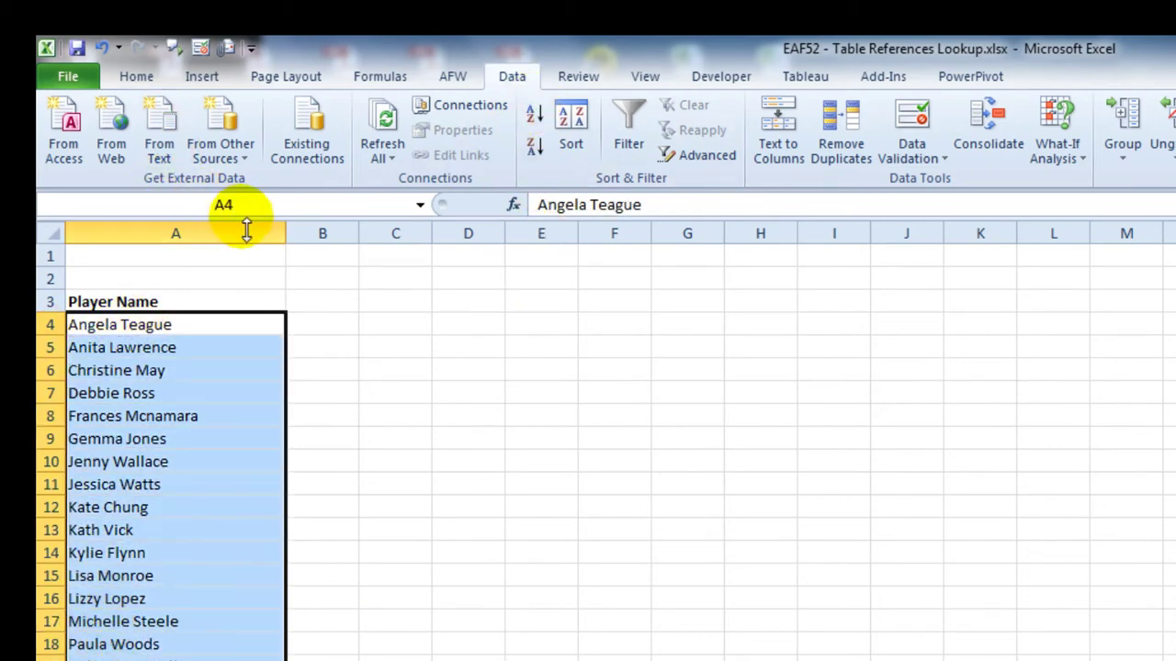
pyautogui.moveTo(236, 324)
pyautogui.mouseDown()
pyautogui.moveTo(150, 549)
pyautogui.moveTo(133, 658)
pyautogui.mouseUp()
pyautogui.click(258, 206)
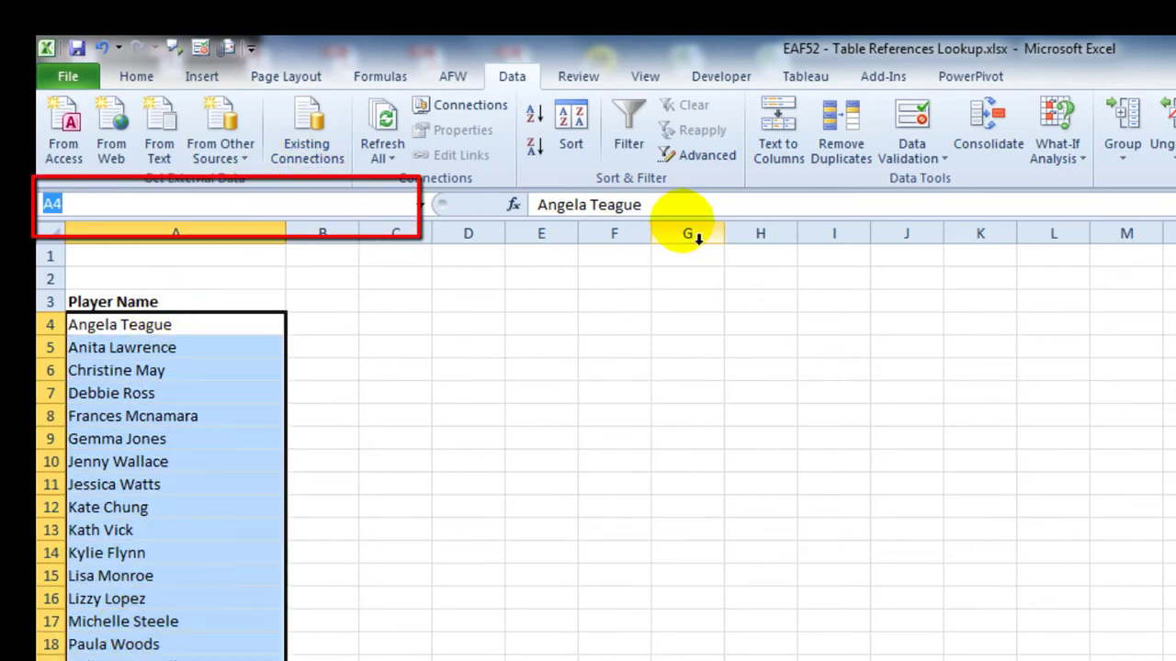
pyautogui.write('athlete')
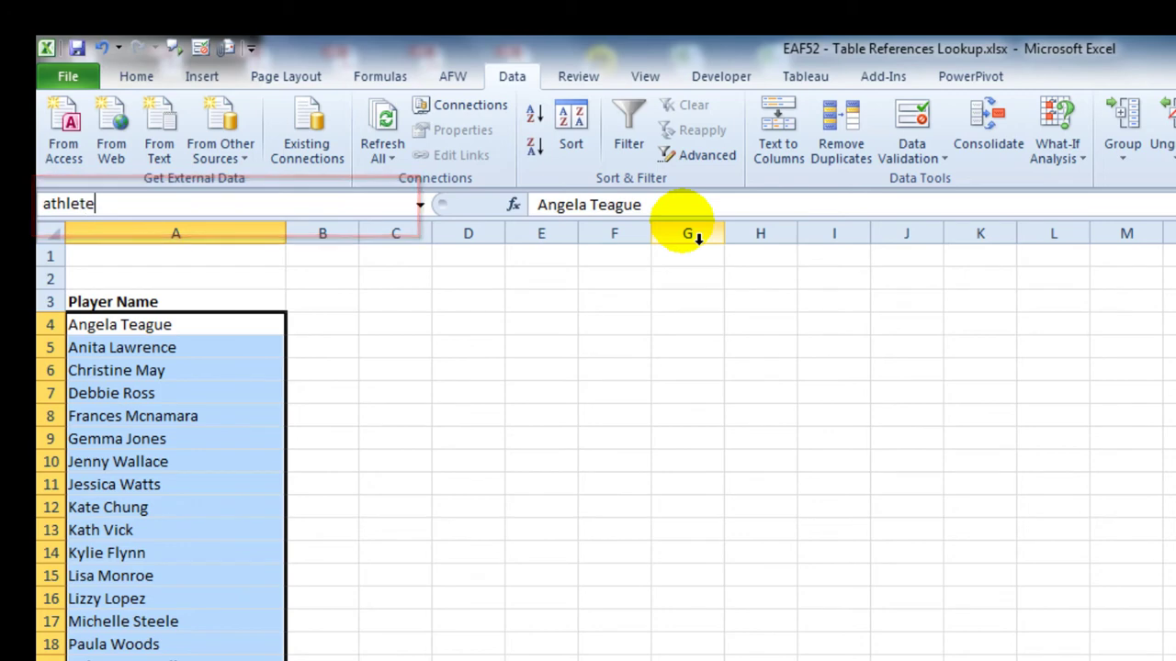
pyautogui.write('names')
pyautogui.press('Return')
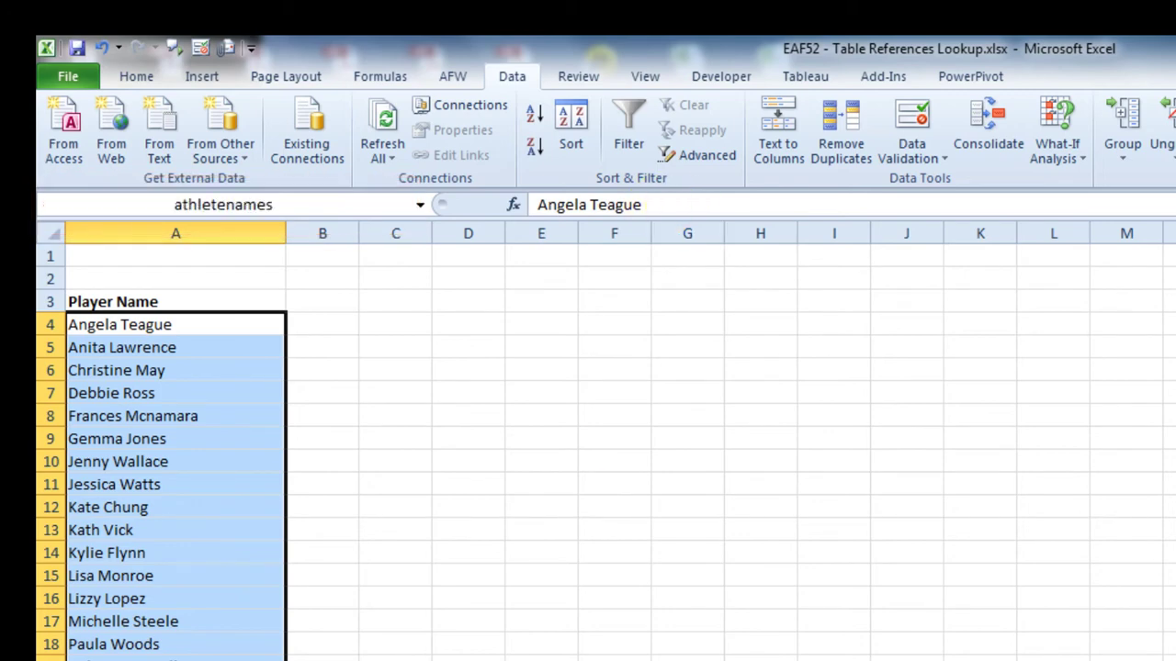
pyautogui.hotkey('ctrl', 'pagedown')
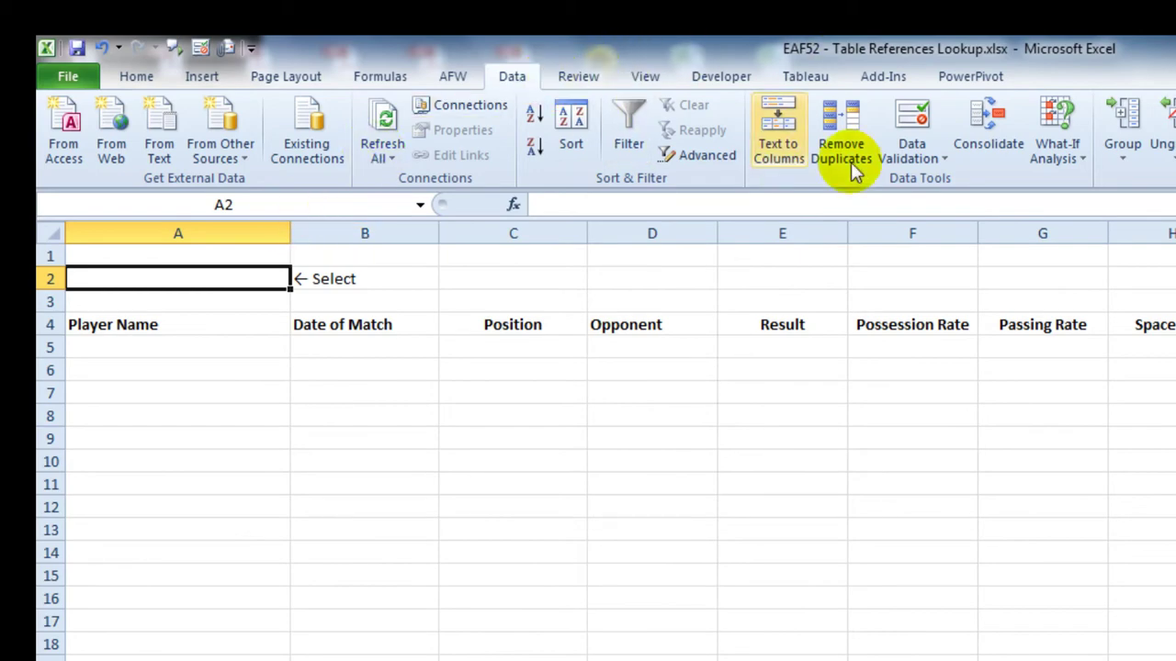
# - Add a List data validation to A2 with source =athletenames
pyautogui.click(907, 156)
pyautogui.click(923, 184)
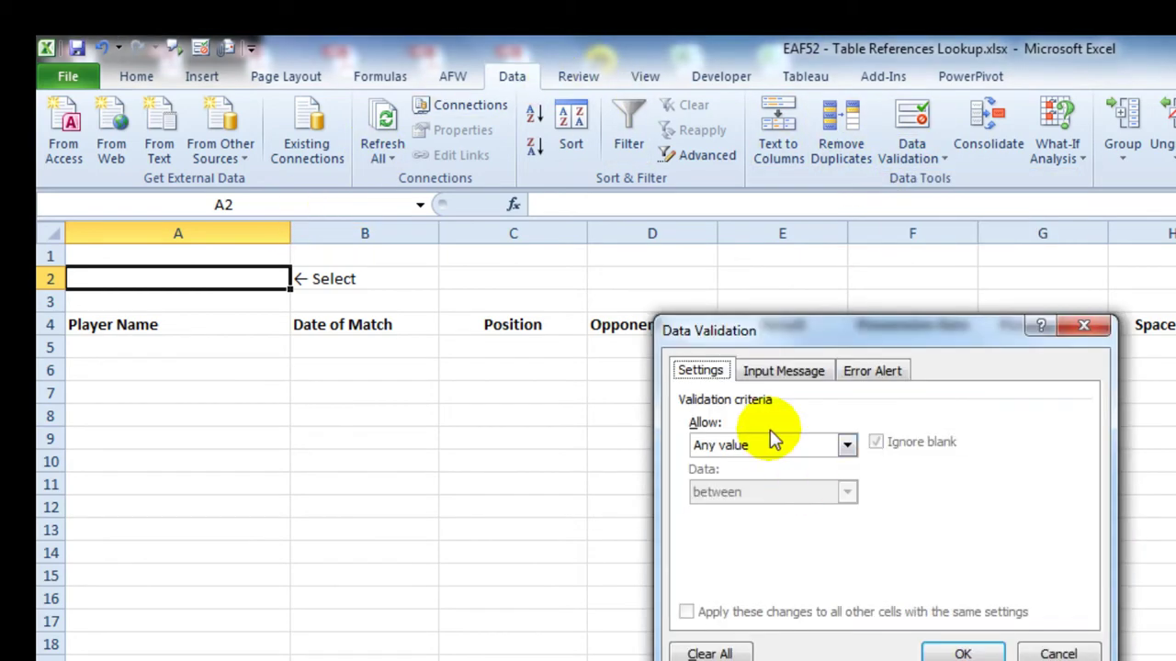
pyautogui.click(803, 446)
pyautogui.click(740, 510)
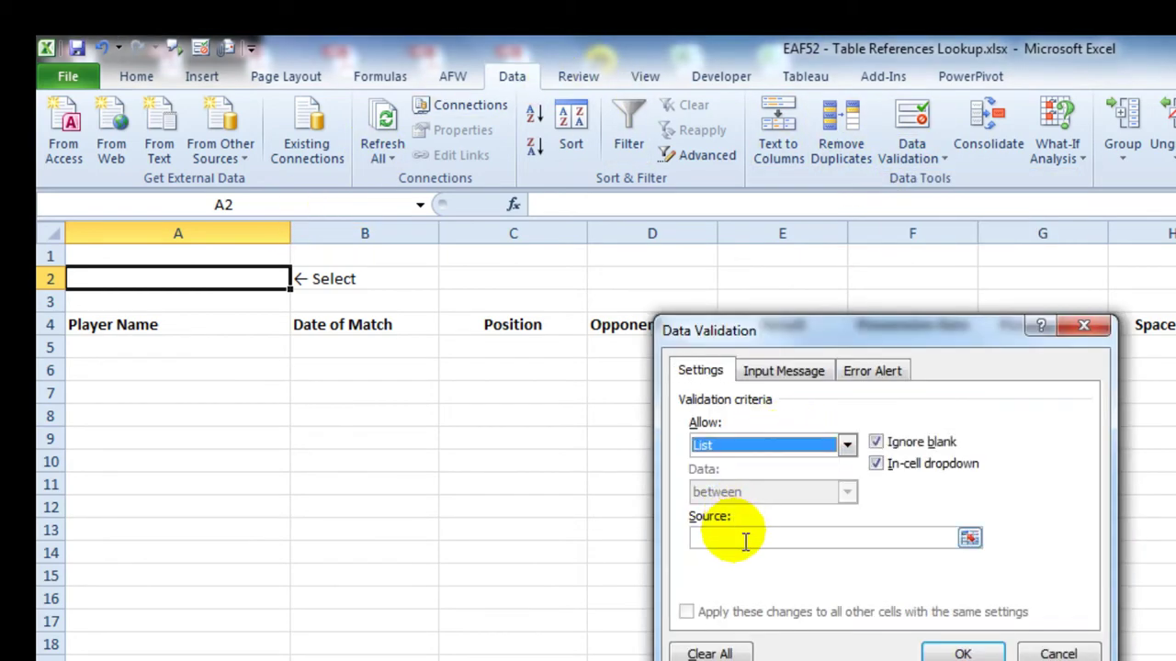
pyautogui.click(746, 541)
pyautogui.press('F3')
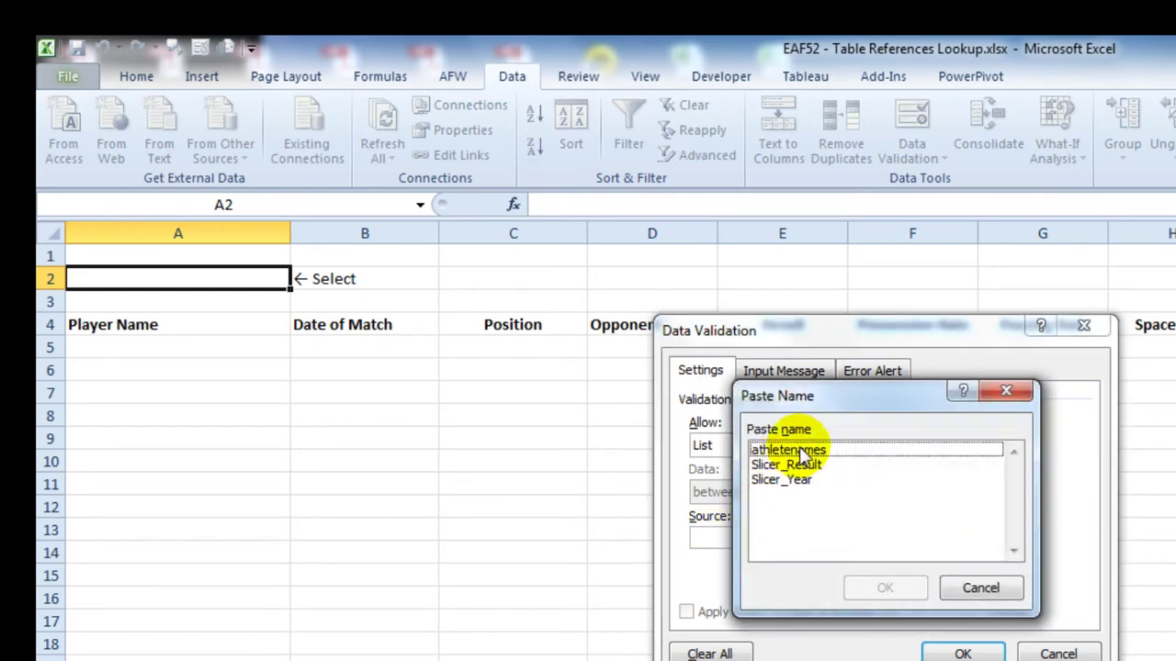
pyautogui.click(812, 450)
pyautogui.click(884, 588)
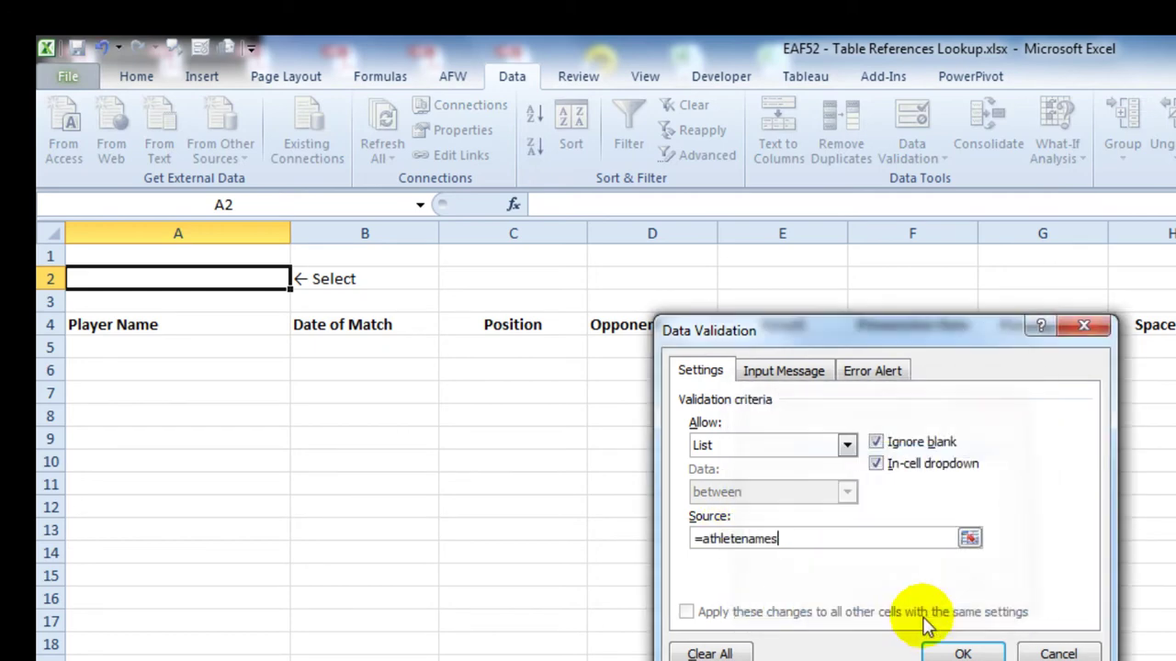
pyautogui.click(963, 650)
pyautogui.click(300, 279)
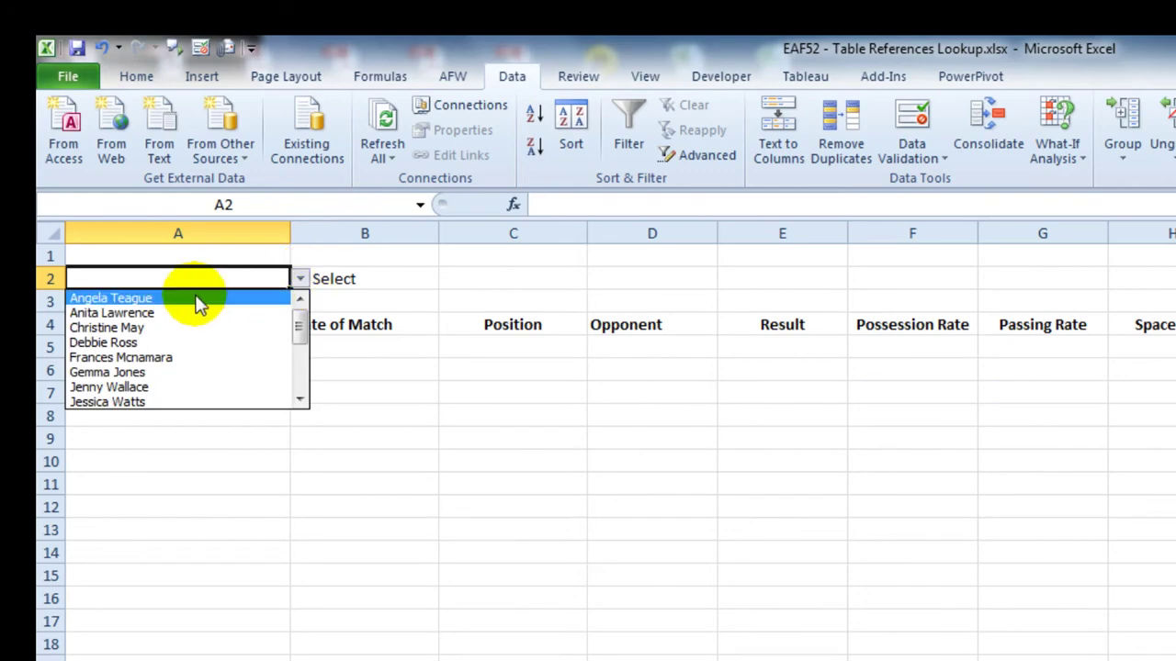
pyautogui.click(184, 312)
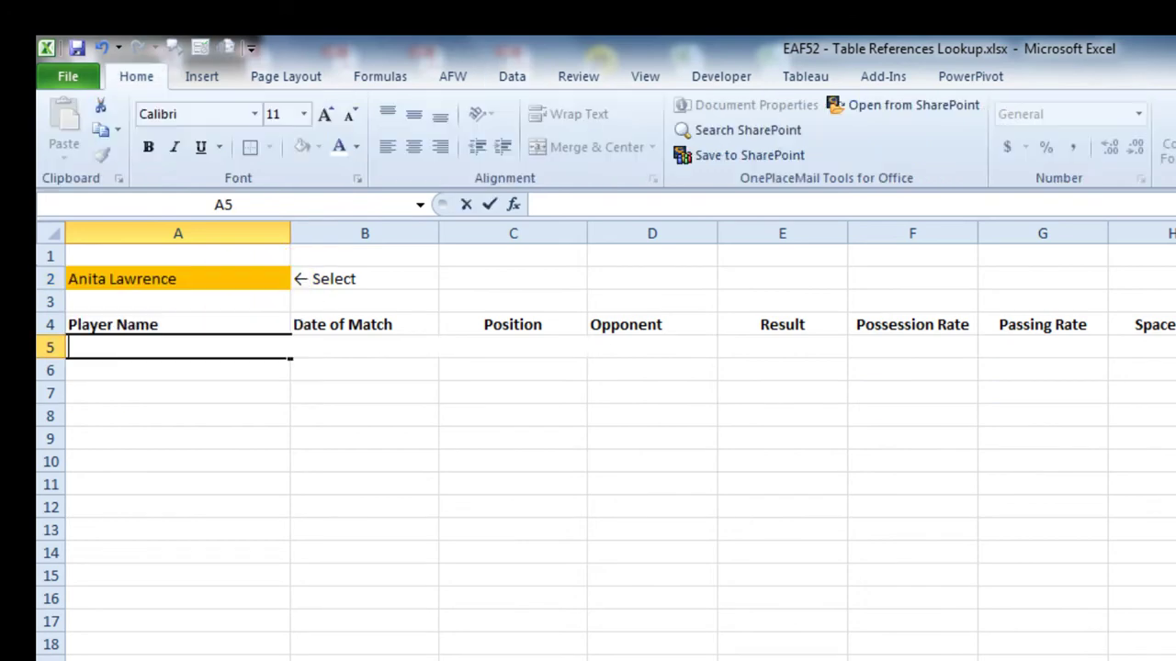
pyautogui.press('Down')
pyautogui.press('Up')
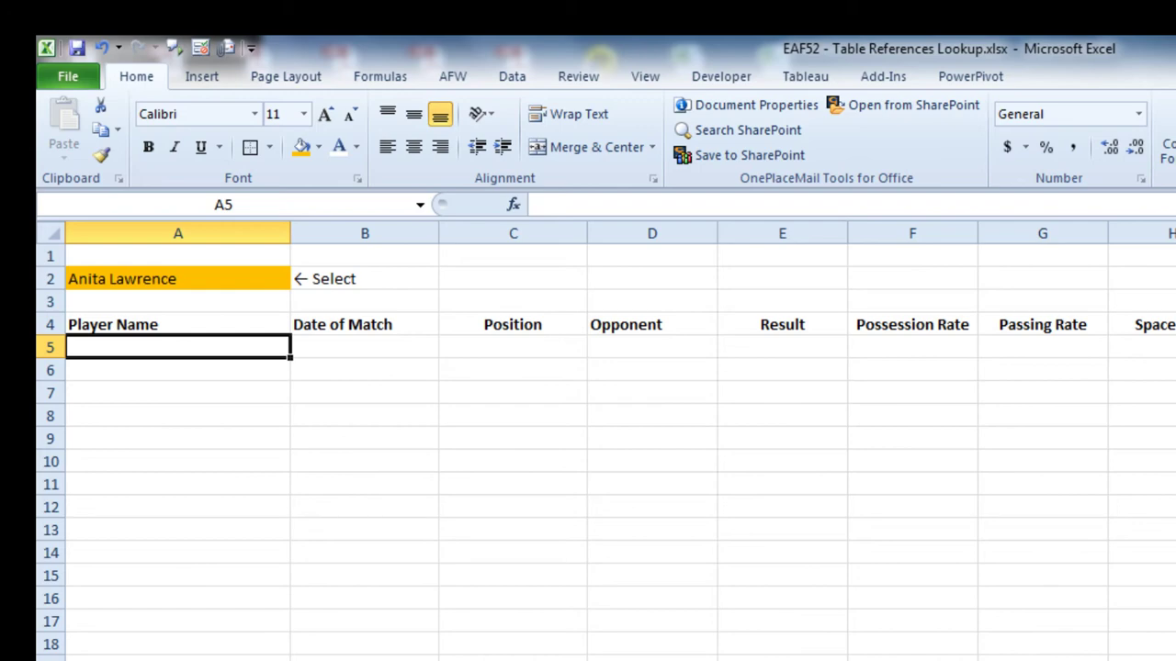
# - Begin A5's formula with =index(MatchData[Player Name], using autocomplete
pyautogui.write('=index')
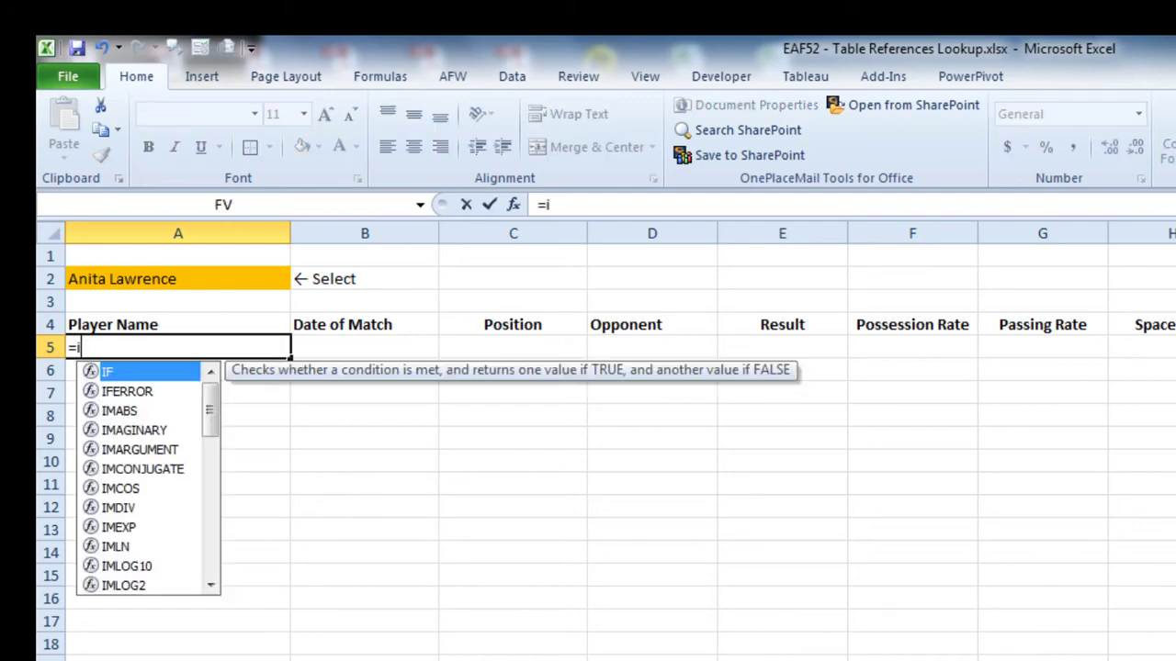
pyautogui.write('(matc')
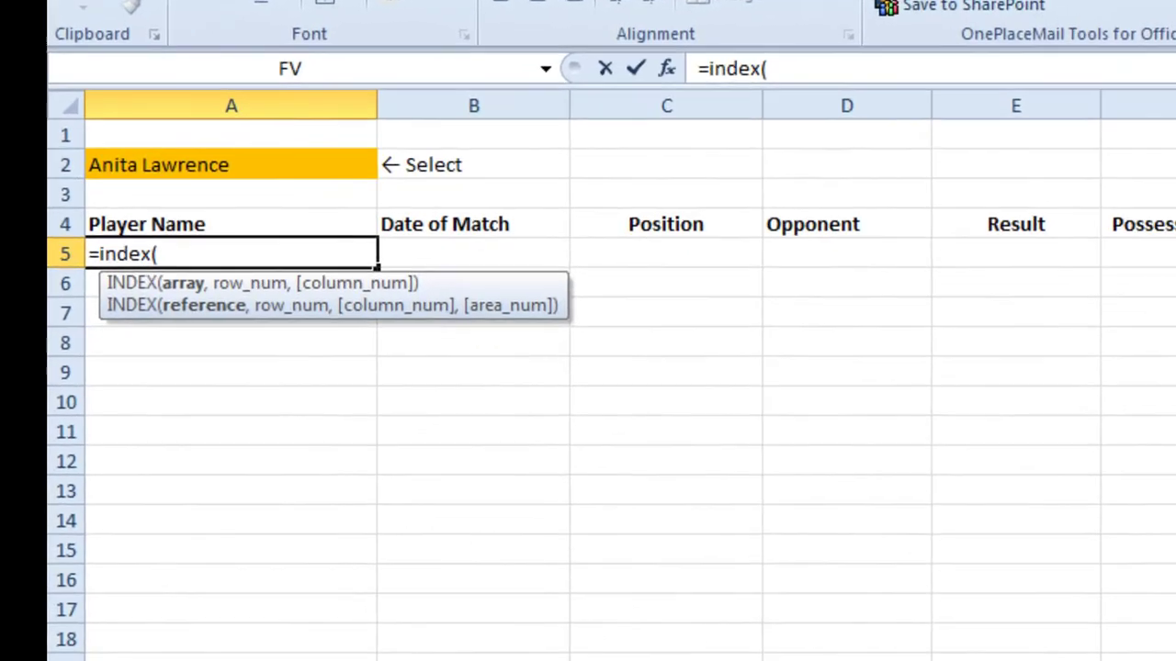
pyautogui.write('h')
pyautogui.press('Down')
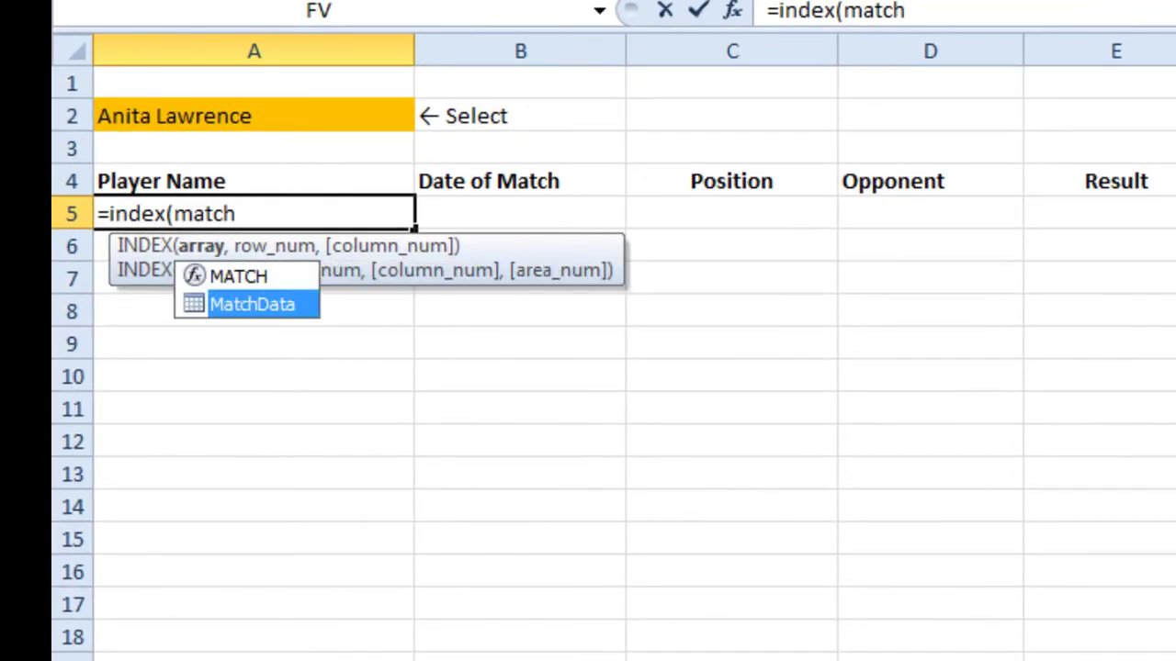
pyautogui.press('Tab')
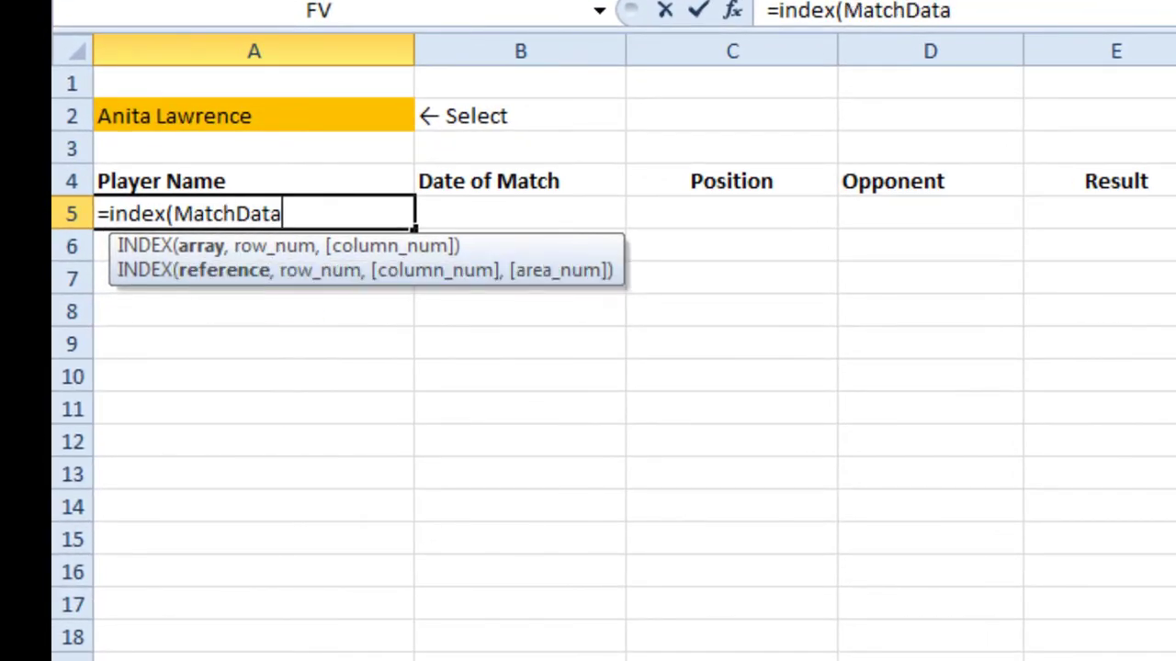
pyautogui.write('[')
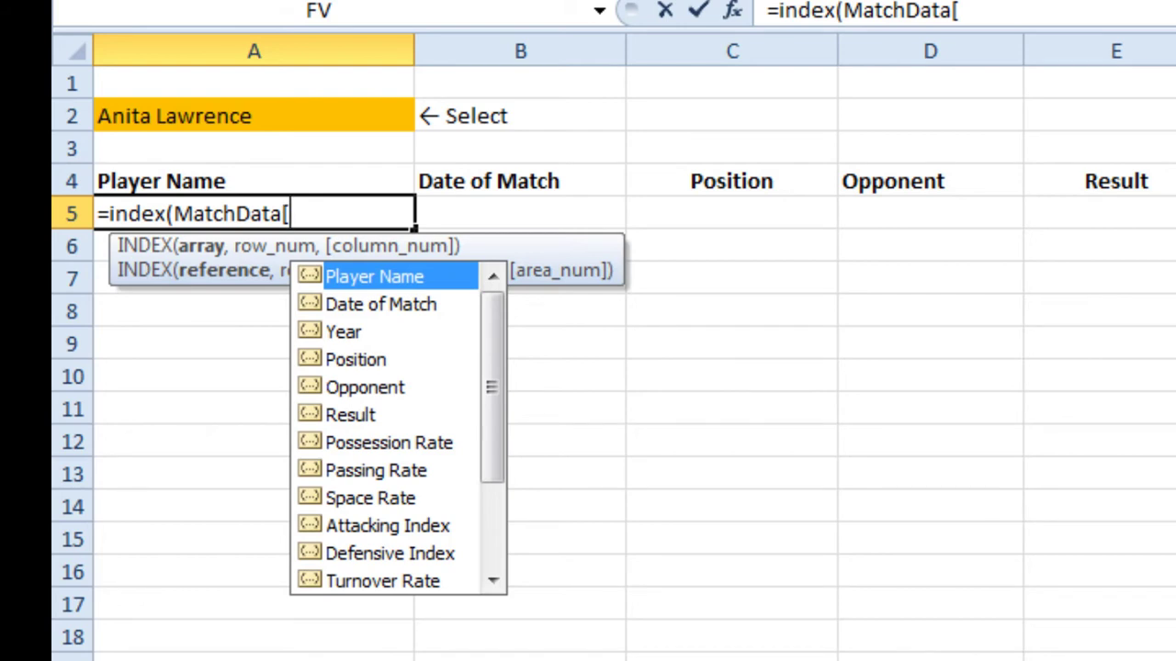
pyautogui.doubleClick(395, 278)
pyautogui.write(']')
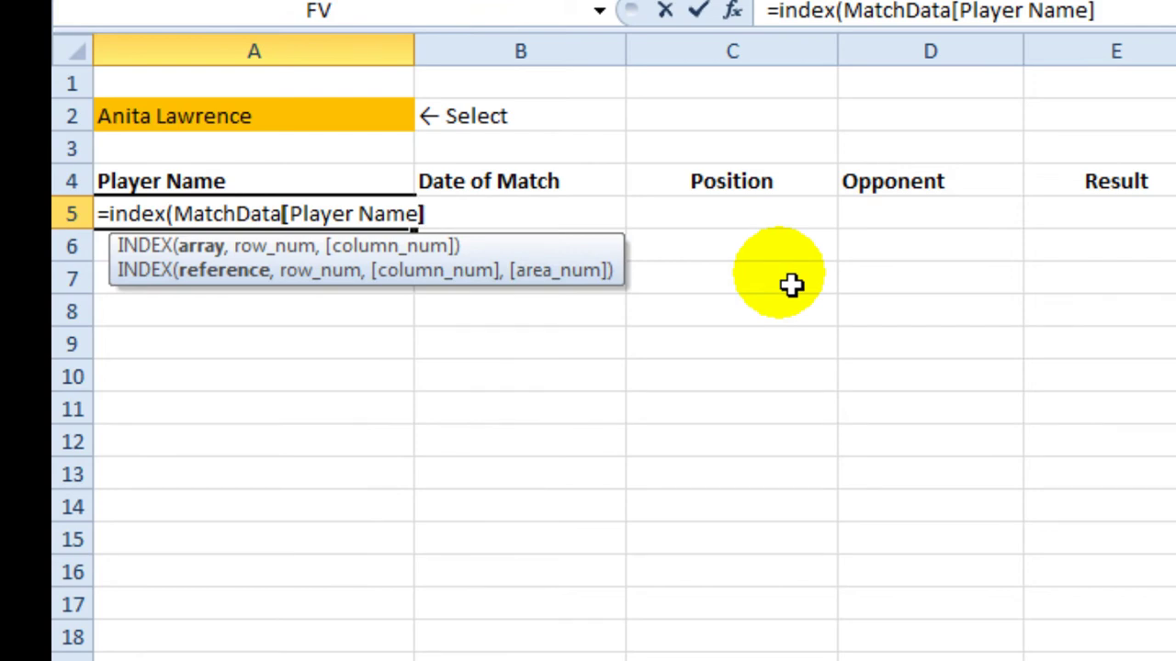
pyautogui.write(',')
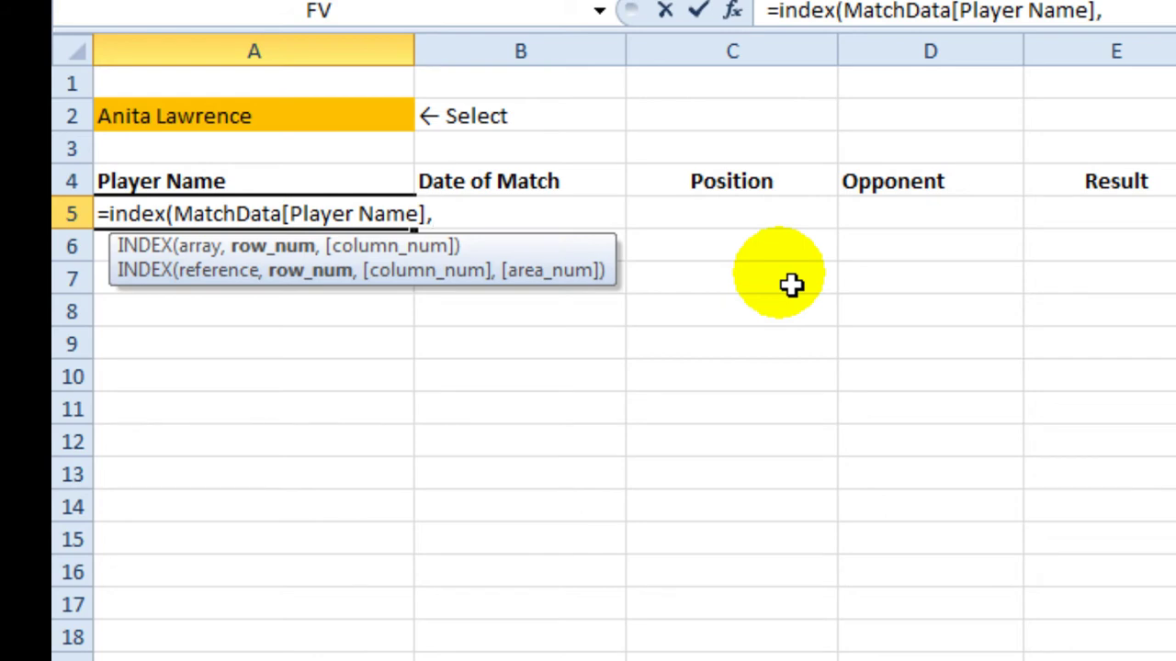
# - Continue the formula with small(if(MatchData[Player Name]=
pyautogui.write('small(')
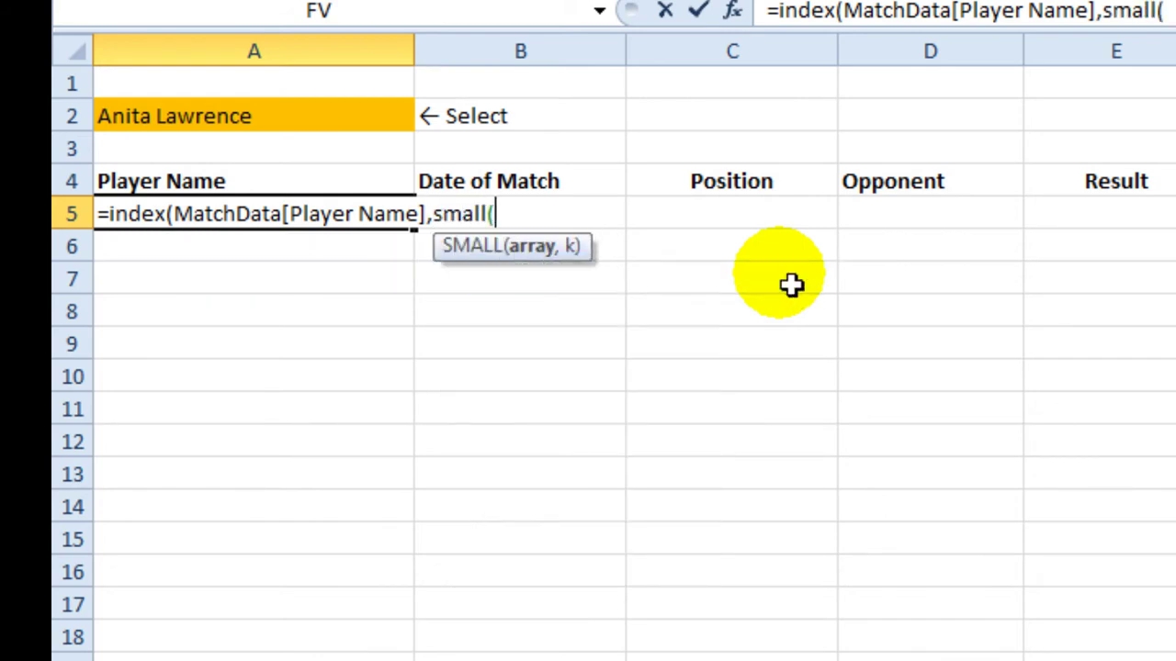
pyautogui.write('if(matc')
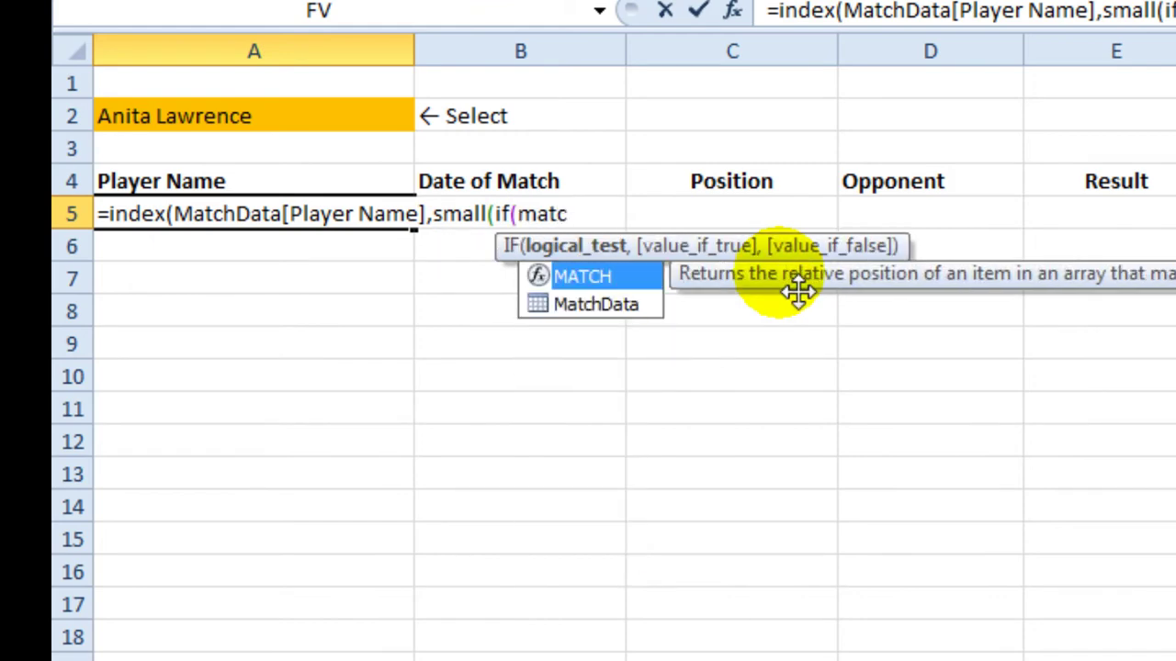
pyautogui.press('Down')
pyautogui.press('Tab')
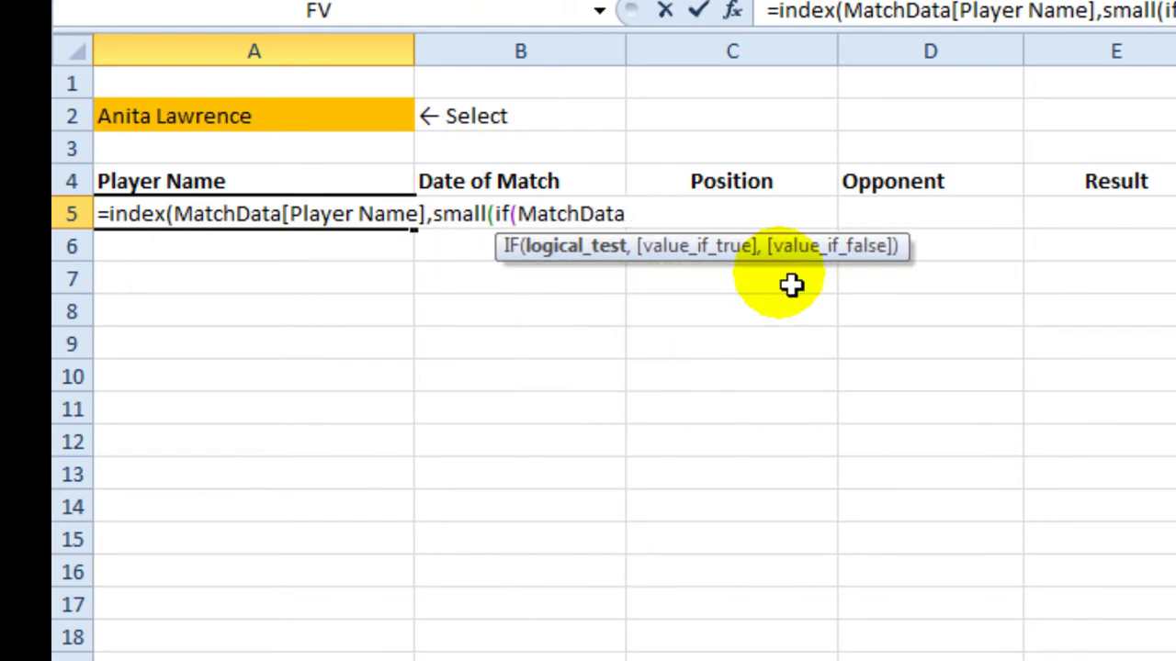
pyautogui.write('[')
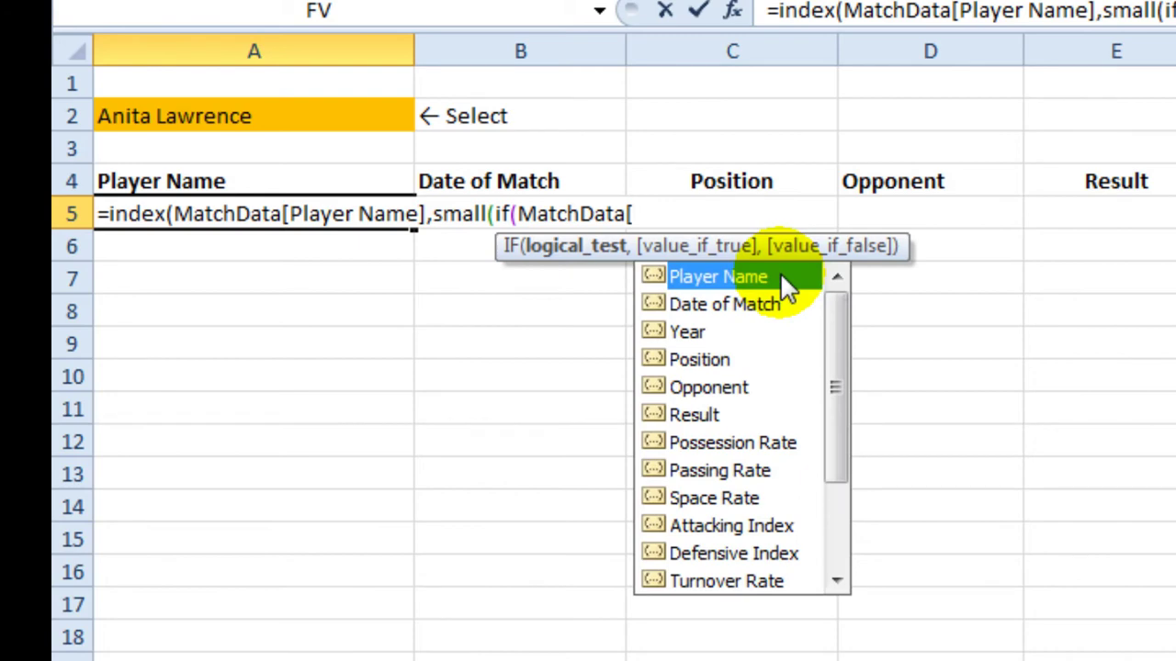
pyautogui.doubleClick(780, 275)
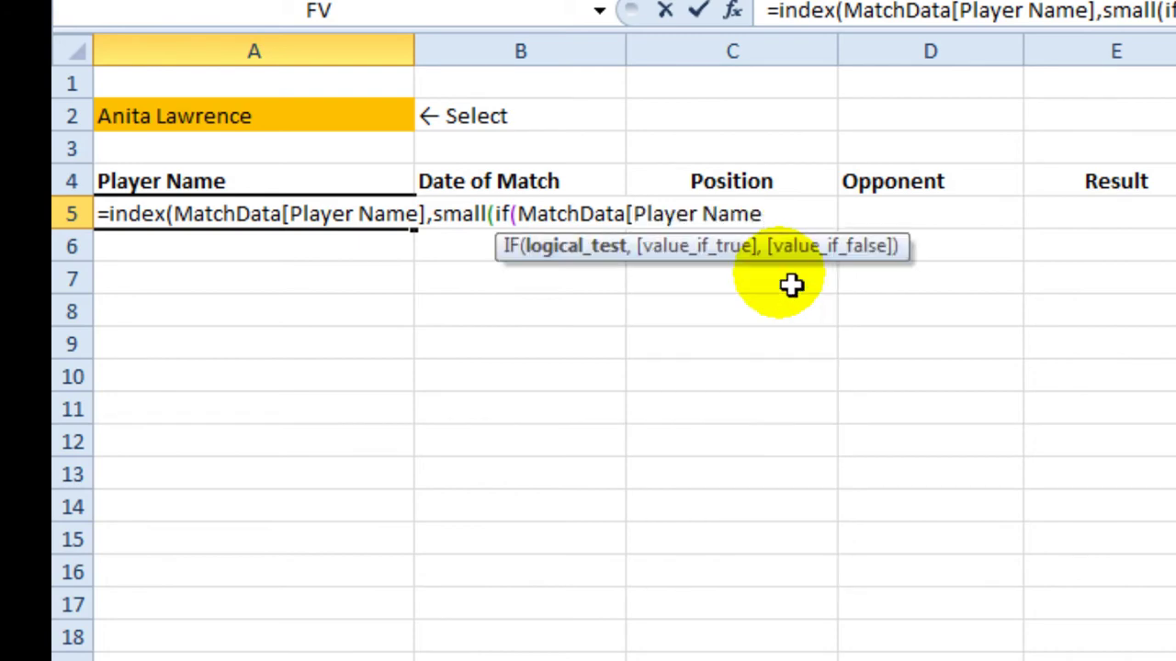
pyautogui.write(']=')
# - Compare against $A$2 and add row(MatchData[Player Name])-1) with rows(G5:G5) as the k argument
pyautogui.click(354, 130)
pyautogui.press('F4')
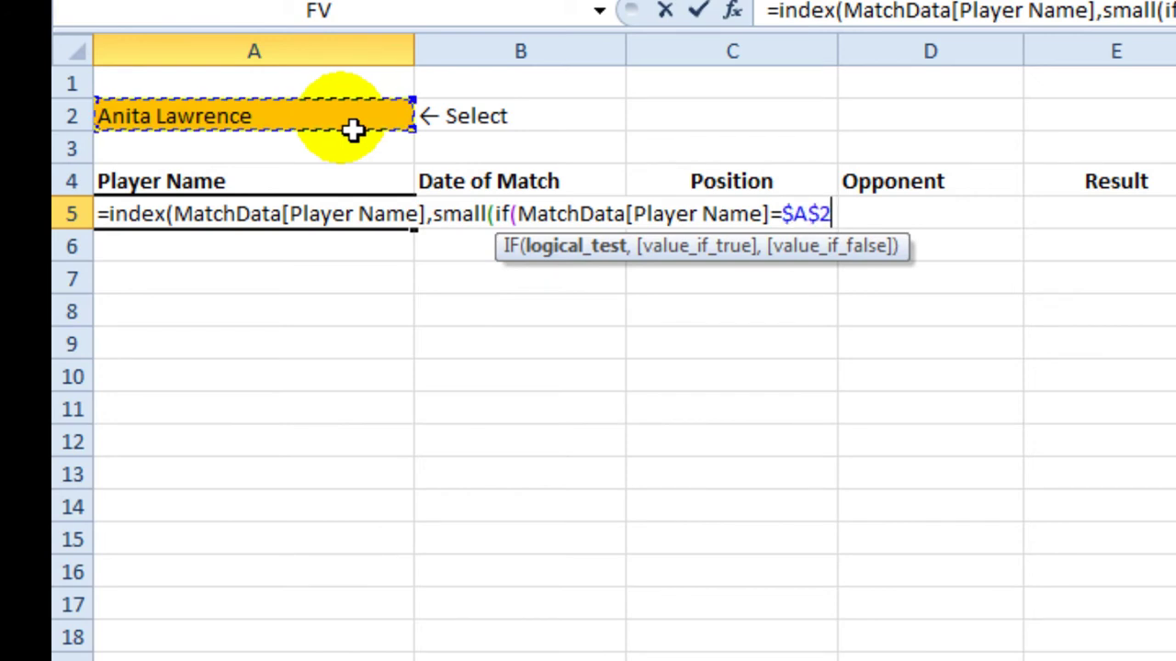
pyautogui.write(',')
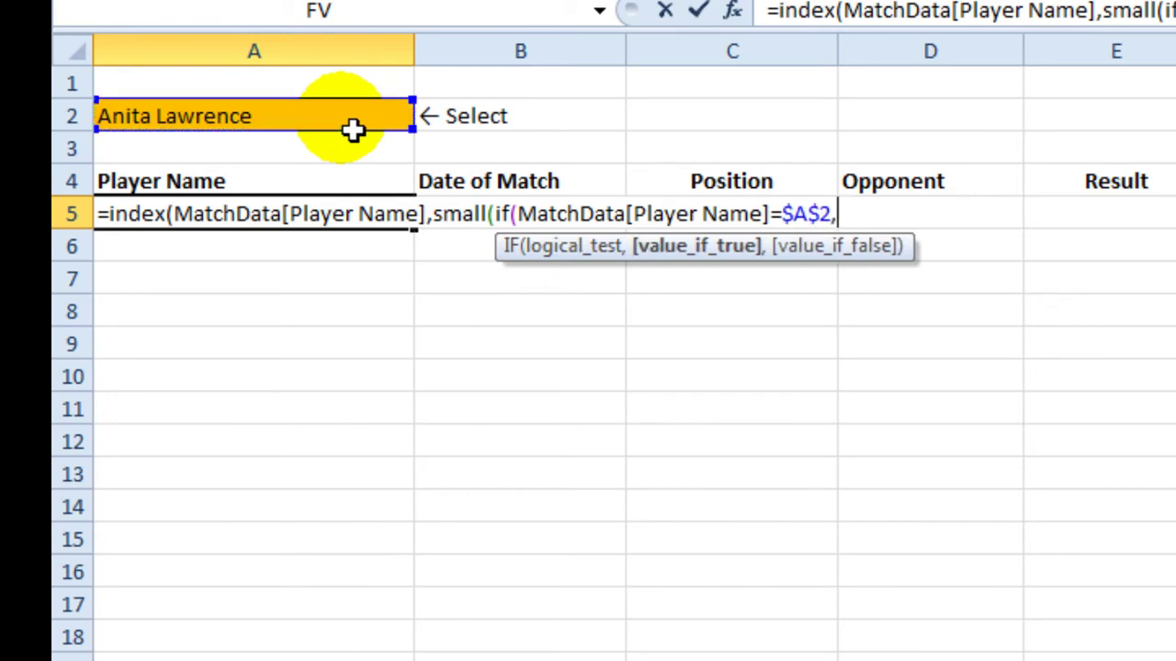
pyautogui.write('row(')
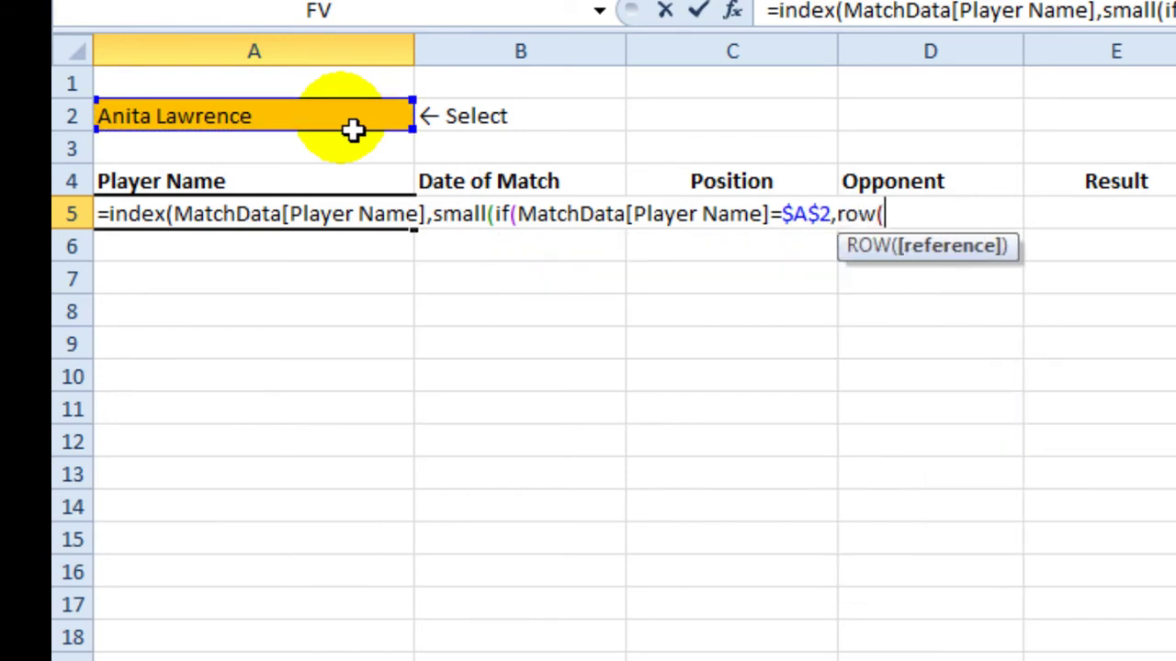
pyautogui.write('mat')
pyautogui.press('Down')
pyautogui.press('Tab')
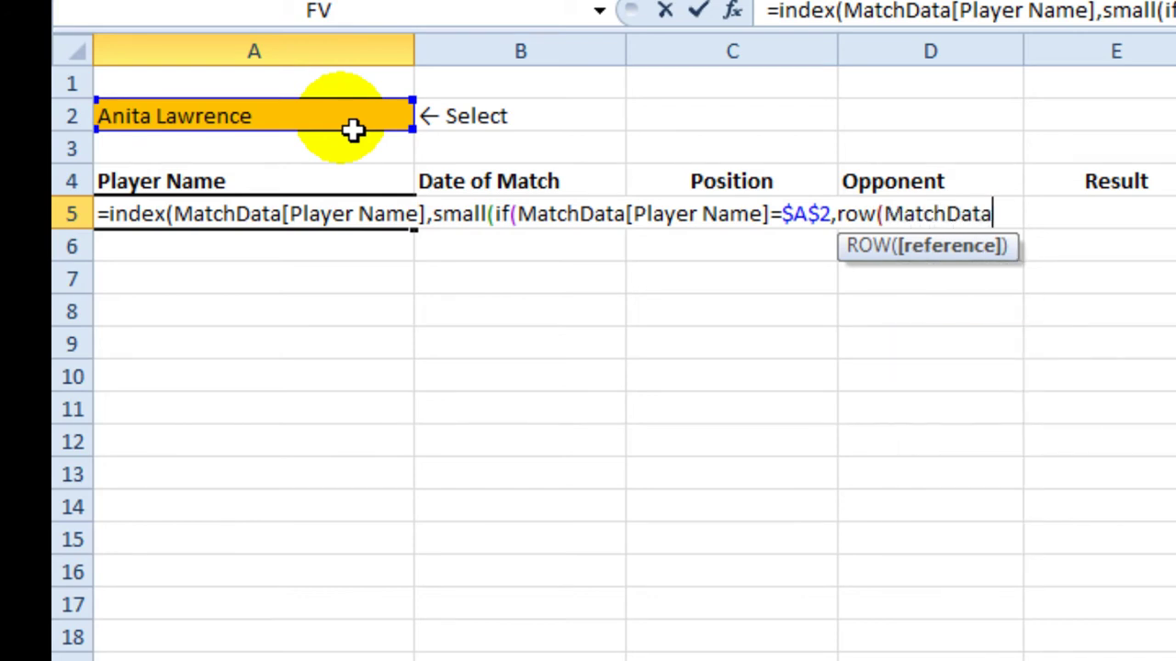
pyautogui.write(']')
pyautogui.press('BackSpace')
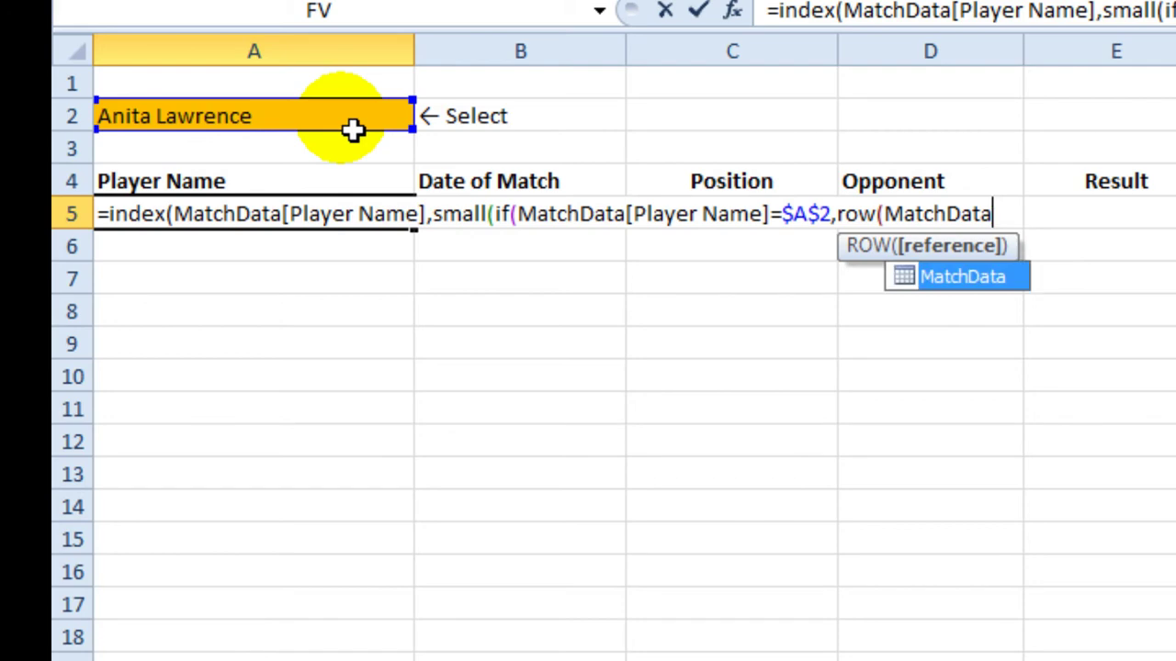
pyautogui.write('[')
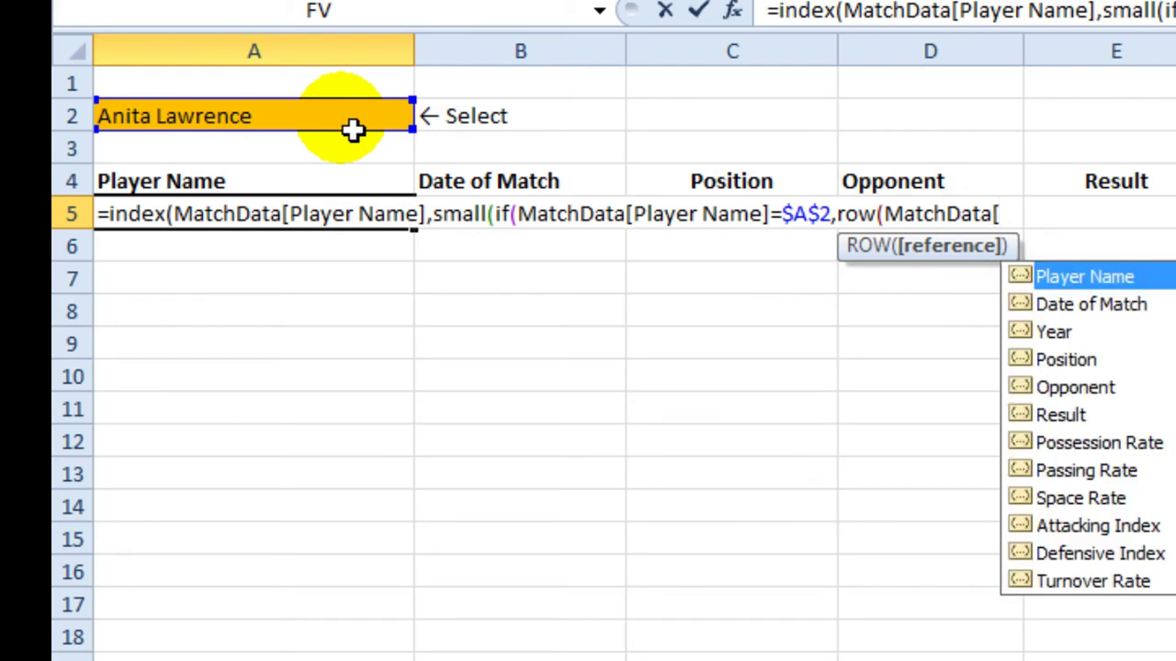
pyautogui.press('Tab')
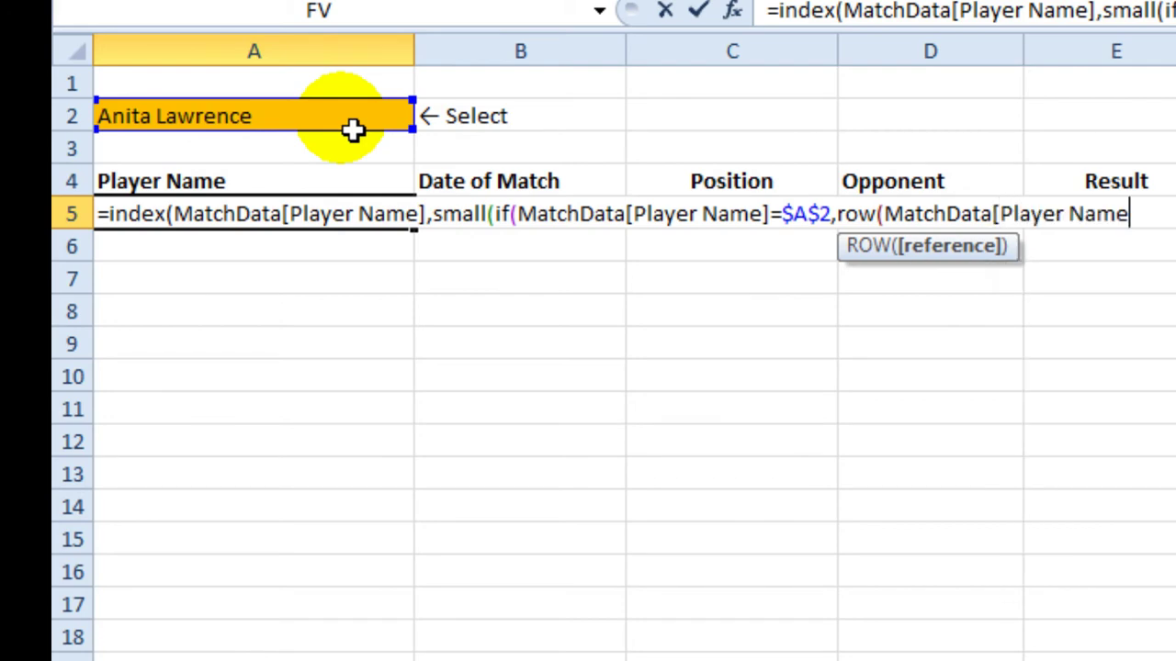
pyautogui.write(']')
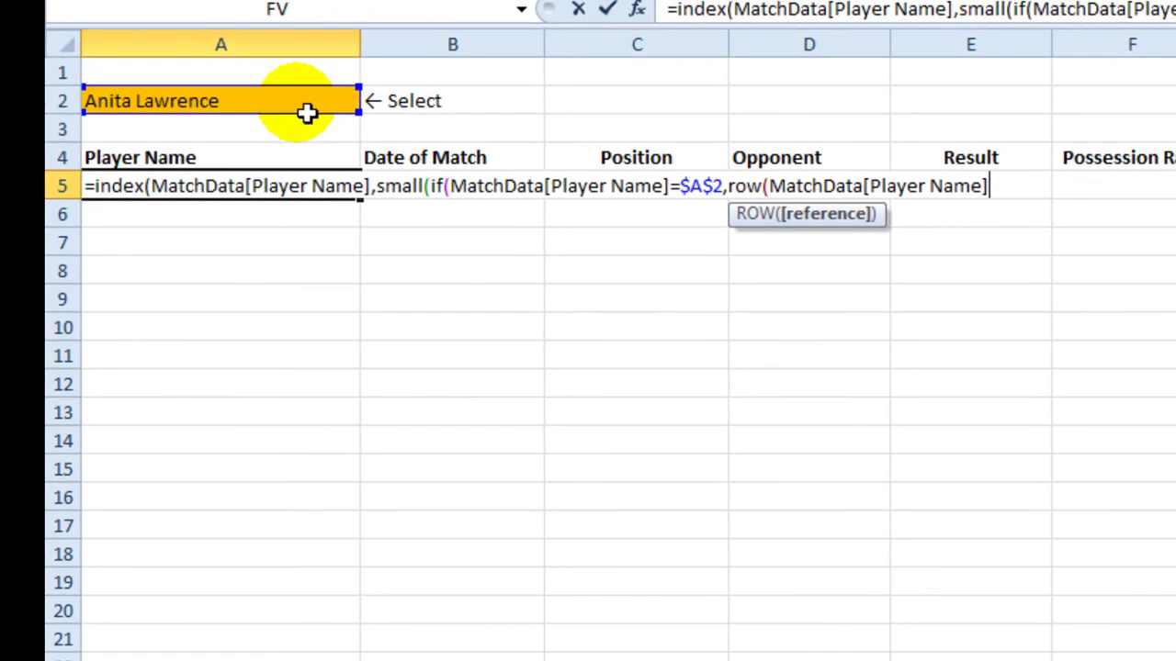
pyautogui.write(')')
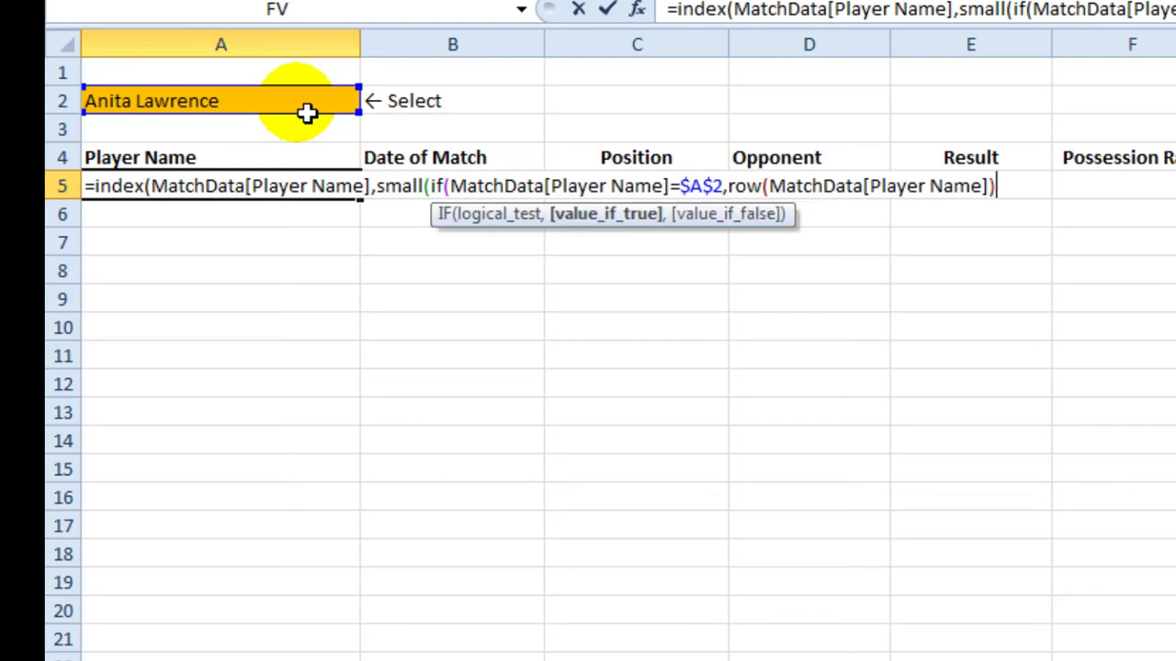
pyautogui.write('-1)')
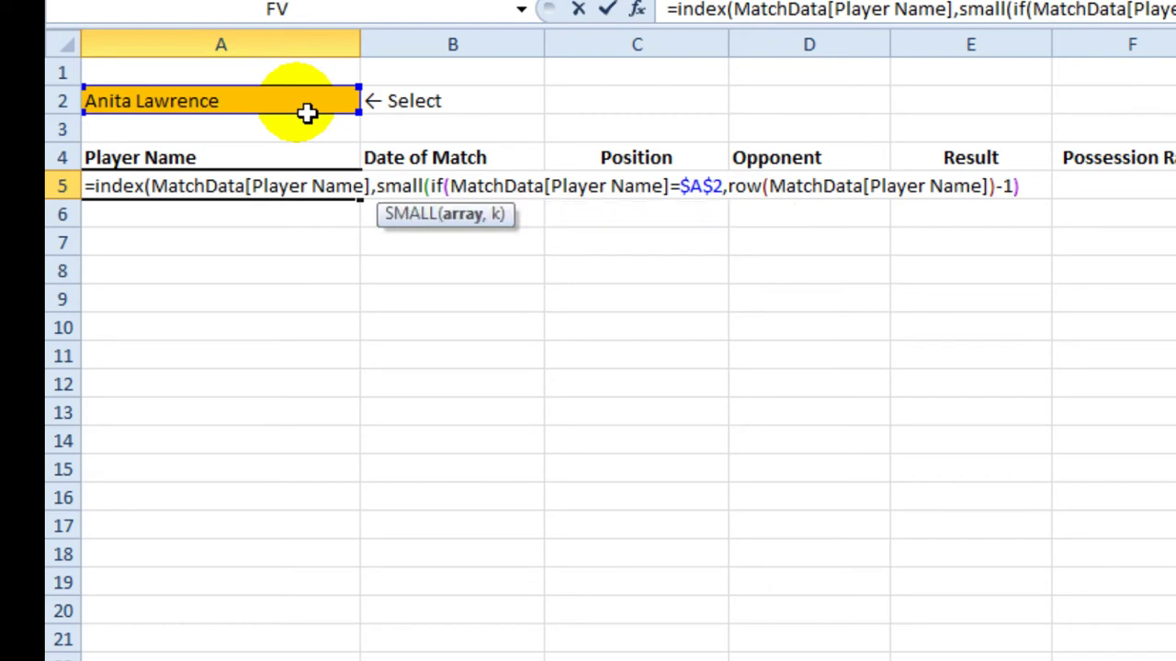
pyautogui.write('rows(')
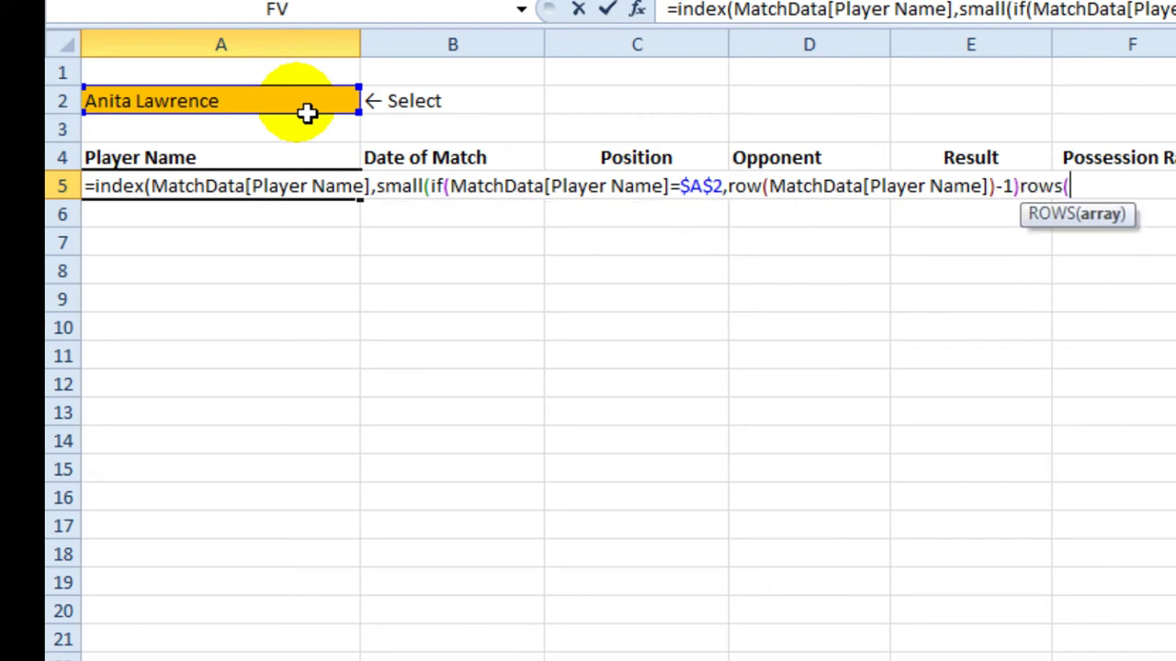
pyautogui.write('G5')
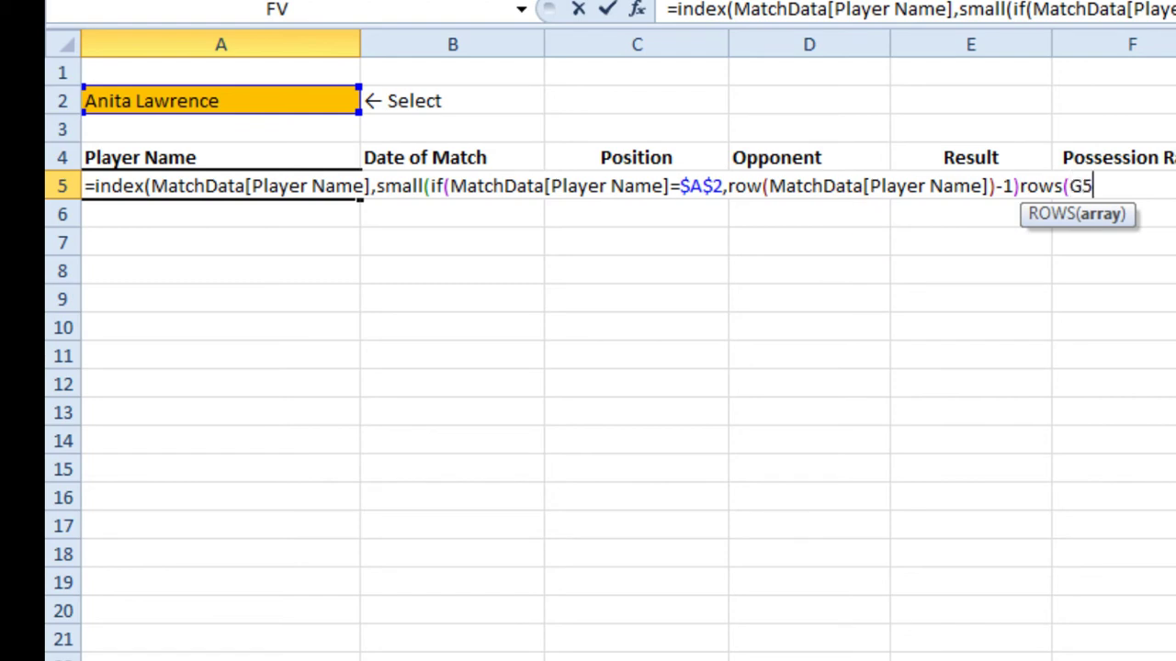
pyautogui.write(':G5)')
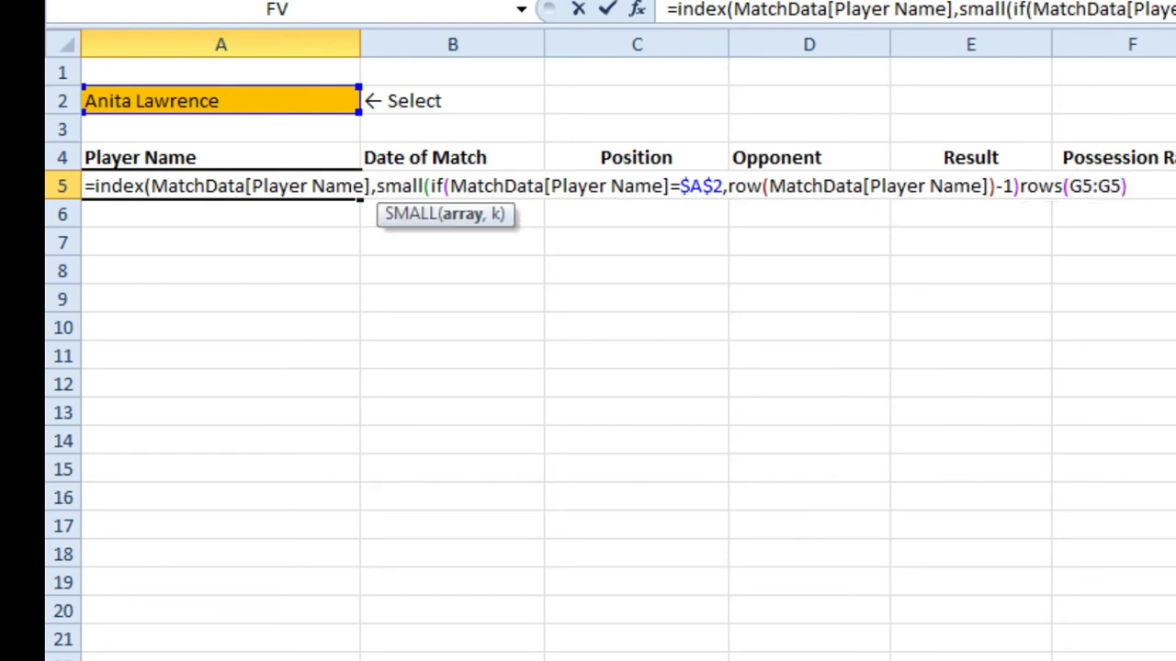
pyautogui.write(')')
# - Fix the formula to end ,ROWS(G$5:G5)) and enter it as an array formula
pyautogui.click(1018, 185)
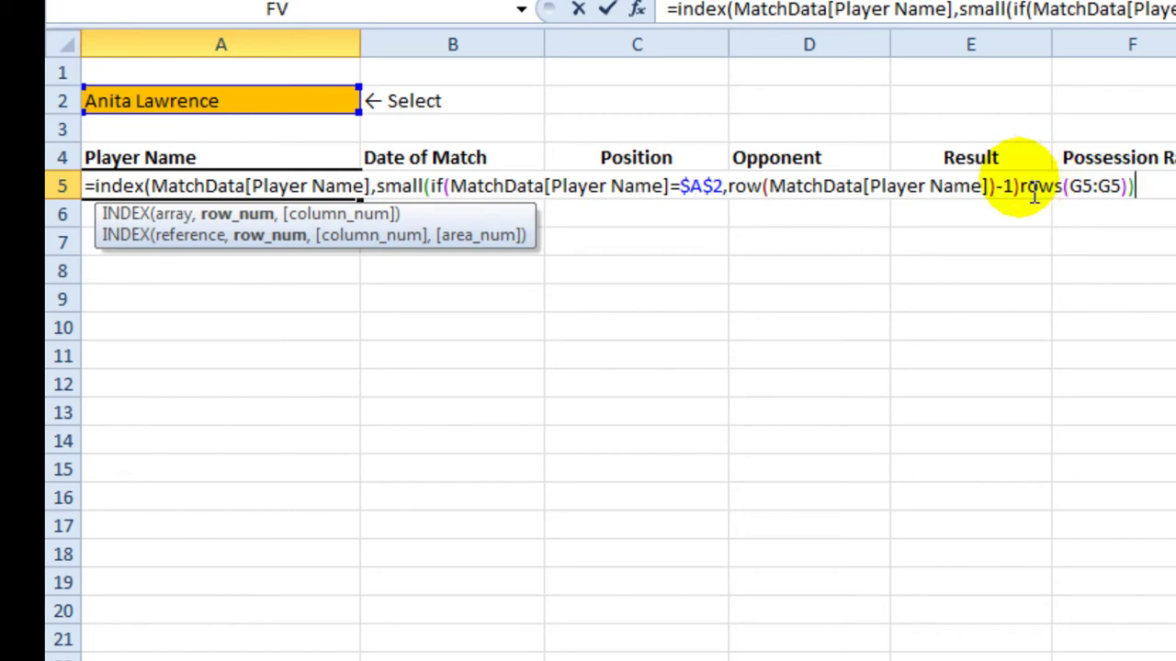
pyautogui.write(',')
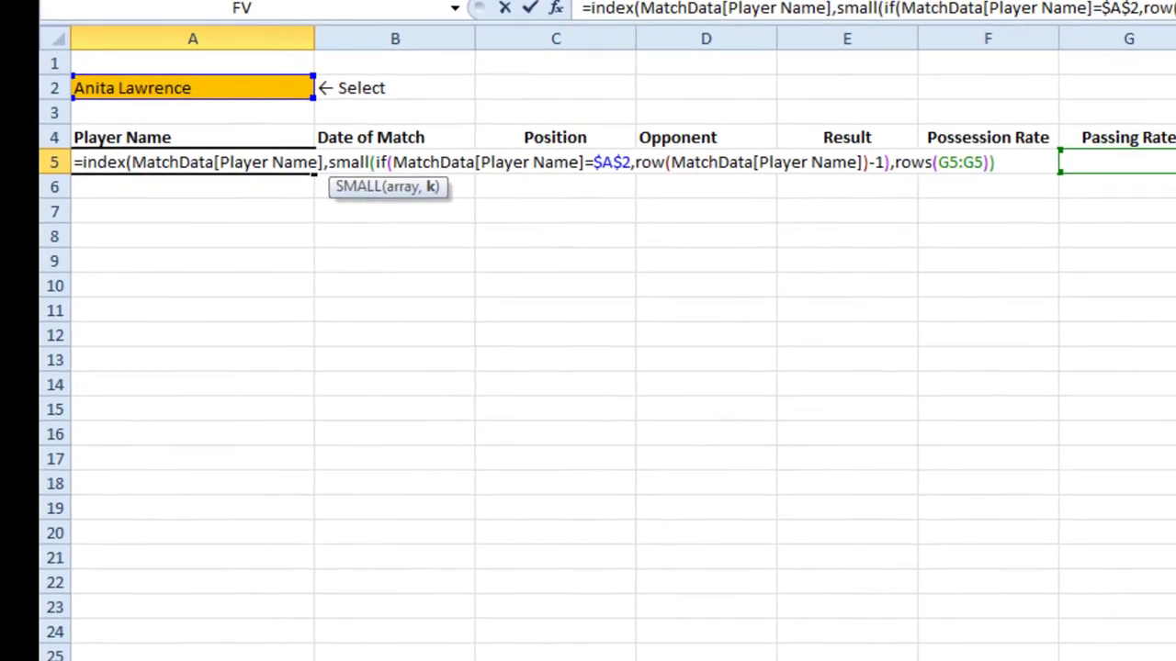
pyautogui.click(934, 160)
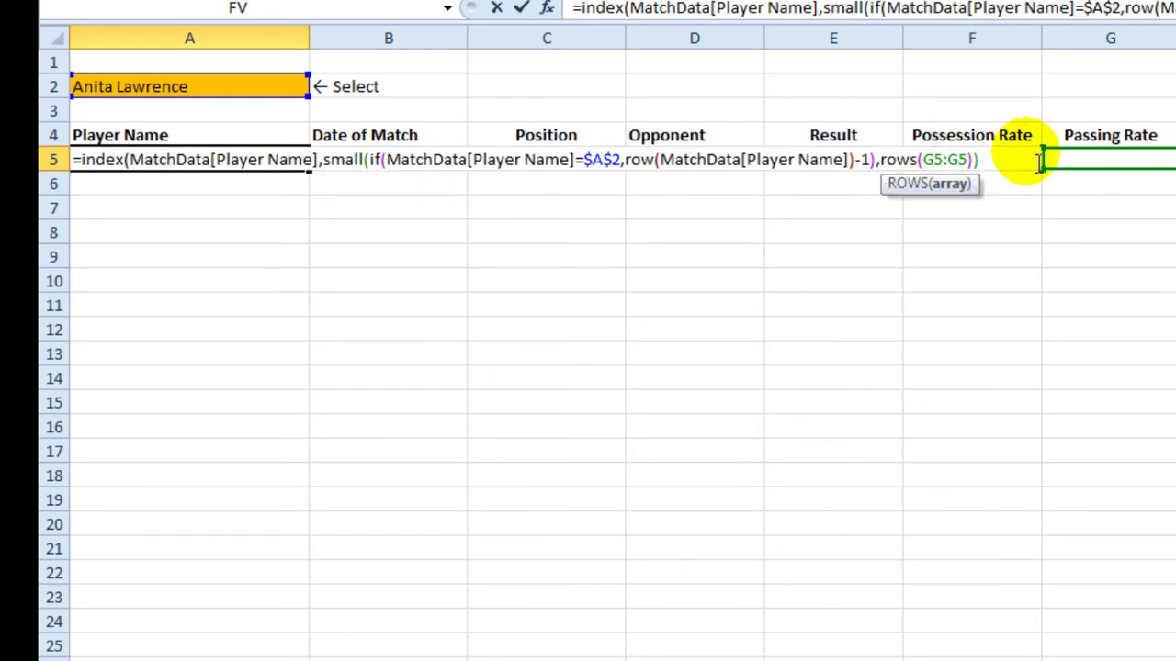
pyautogui.write('$')
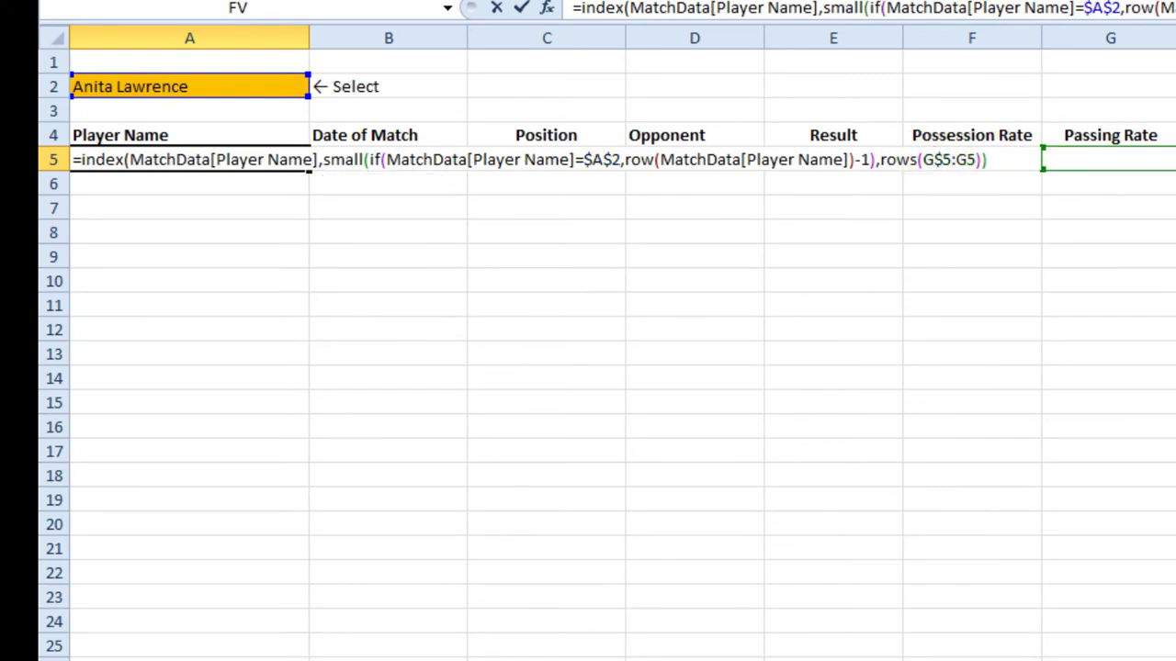
pyautogui.press('End')
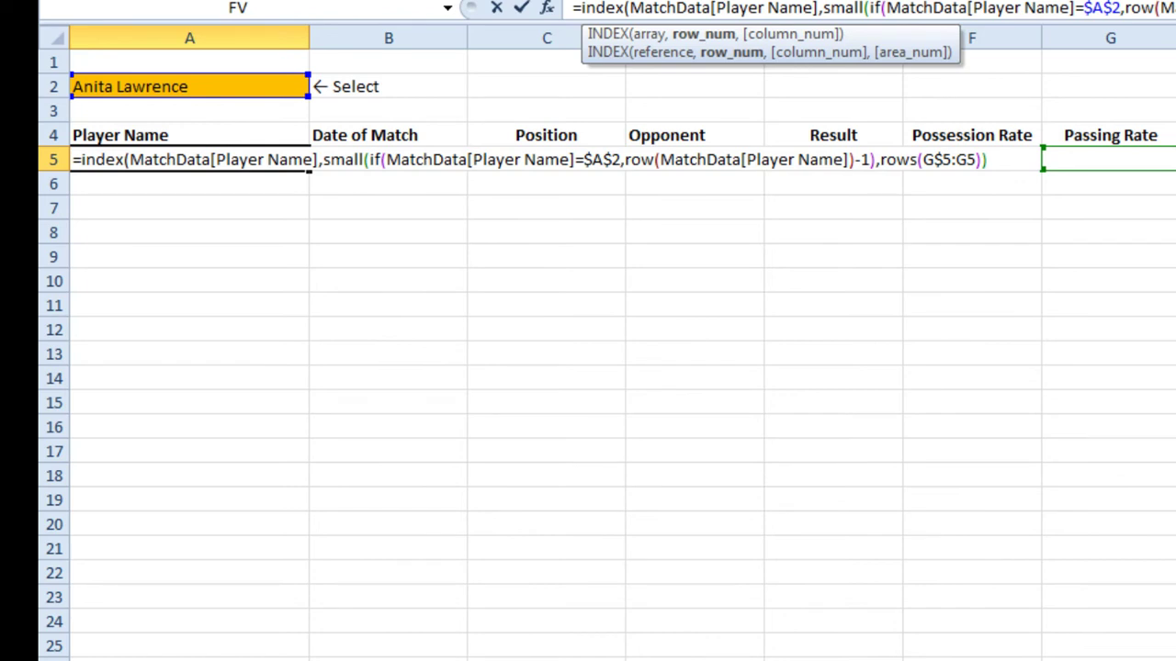
pyautogui.write(')')
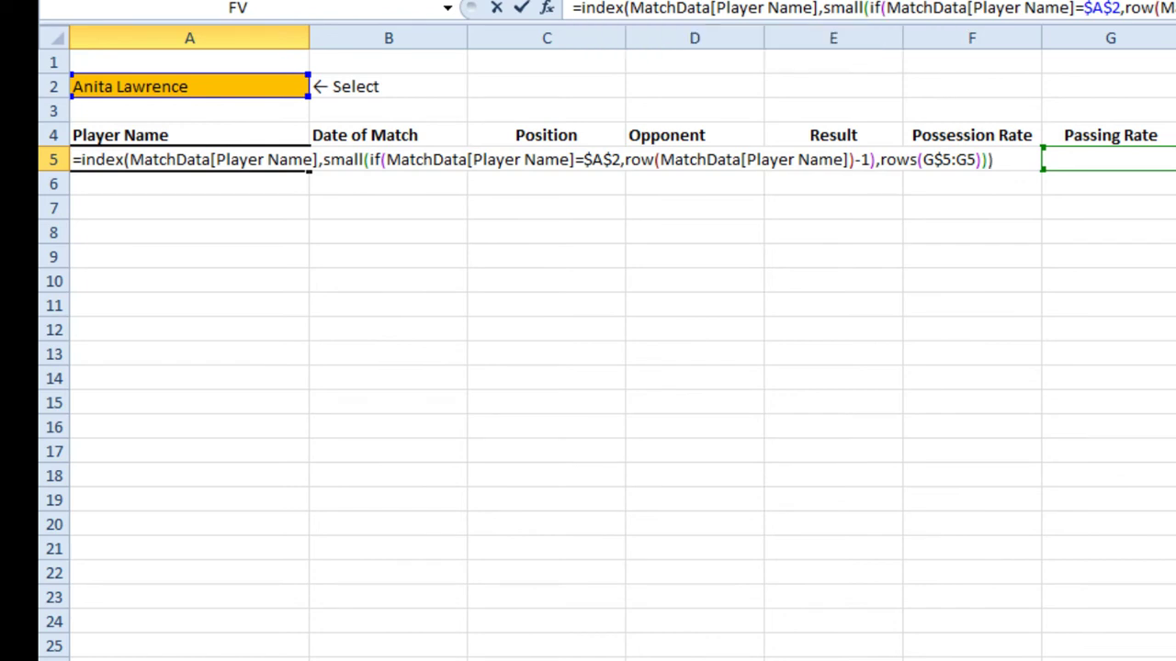
pyautogui.hotkey('ctrl', 'shift', 'Return')
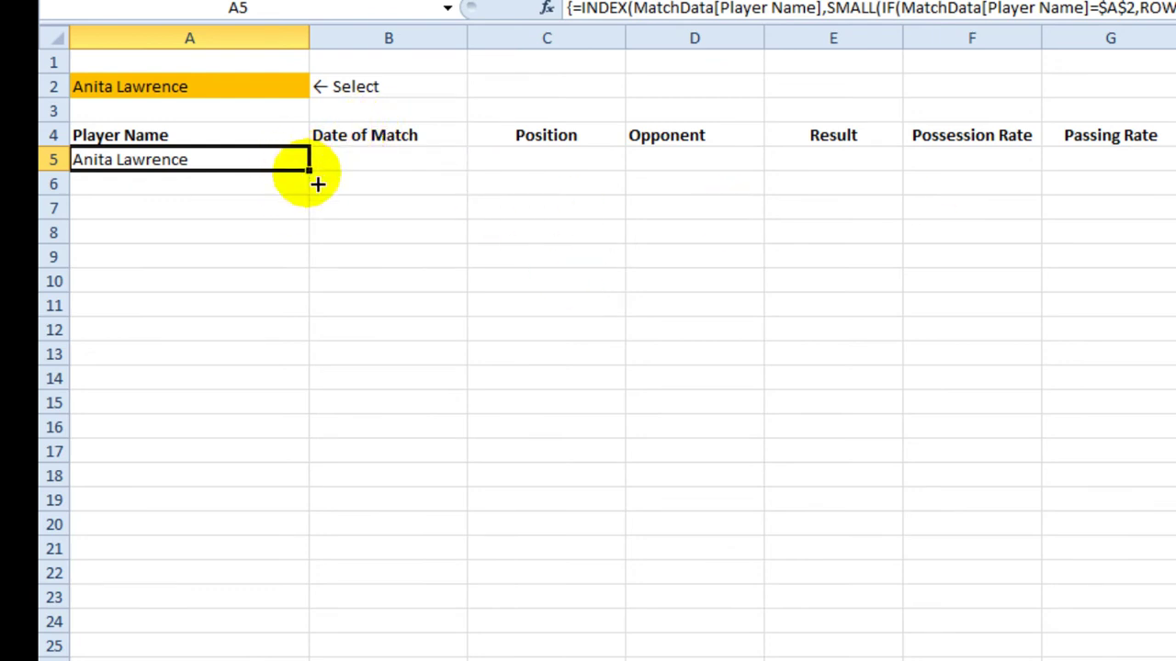
# - Fill the A5 array formula down column A to about row 94
pyautogui.moveTo(311, 172); pyautogui.dragTo(276, 660)
pyautogui.scroll(-4, 271, 643)
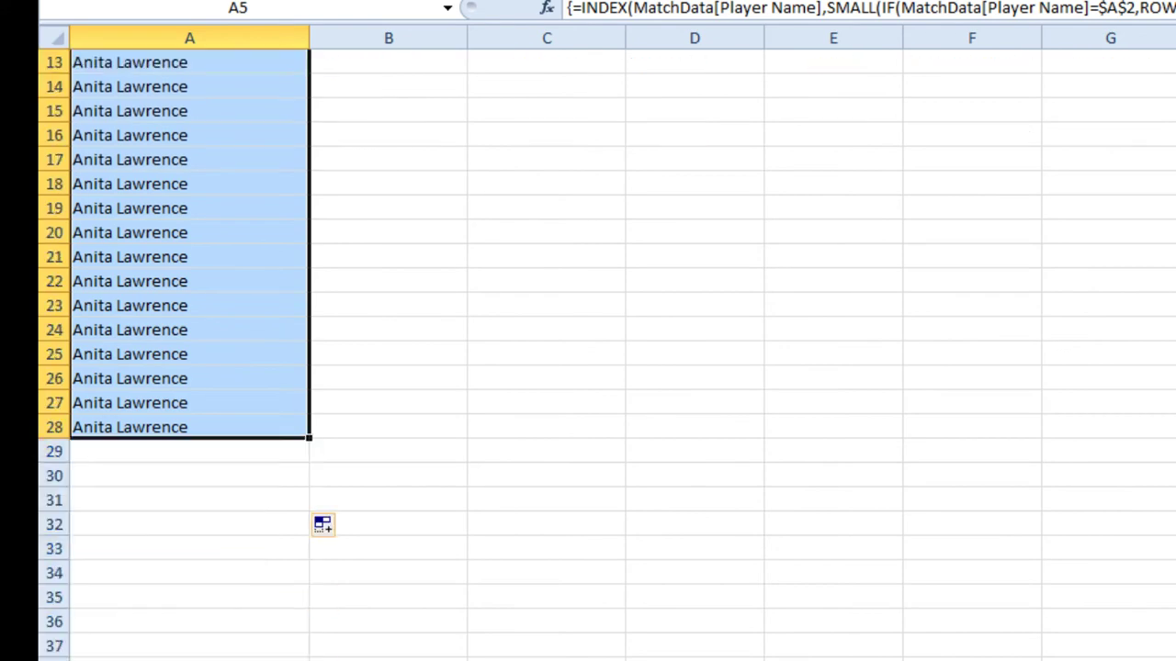
pyautogui.moveTo(313, 443); pyautogui.dragTo(309, 657)
pyautogui.scroll(7, 341, 557)
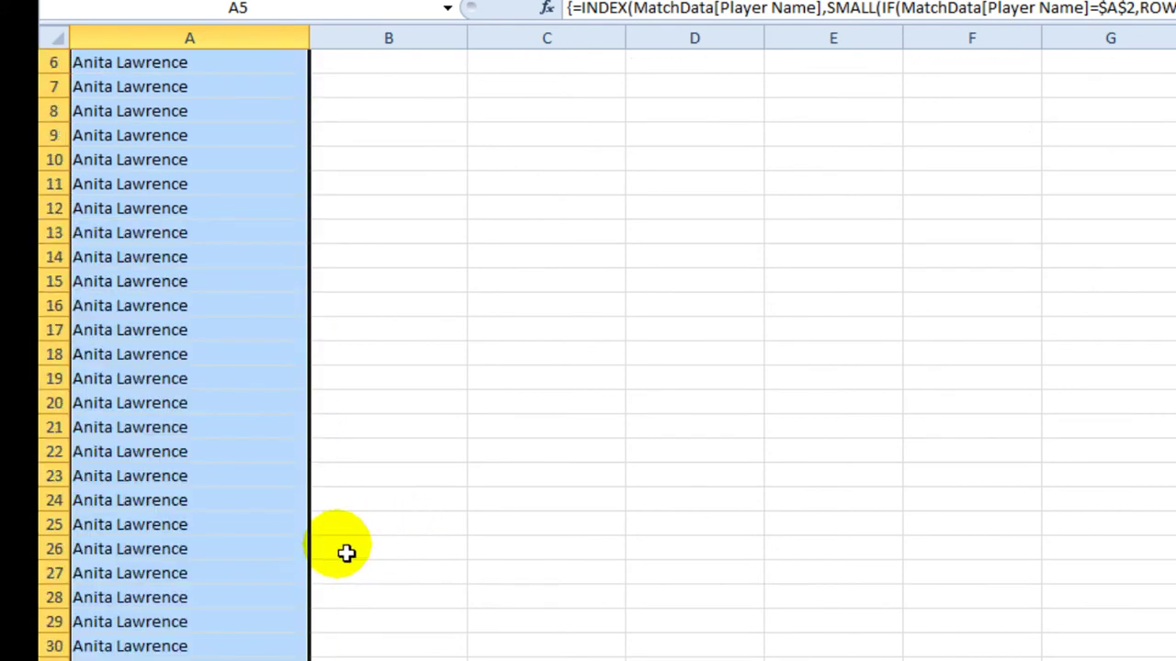
pyautogui.scroll(-9, 343, 549)
pyautogui.scroll(-4, 354, 550)
pyautogui.click(230, 360)
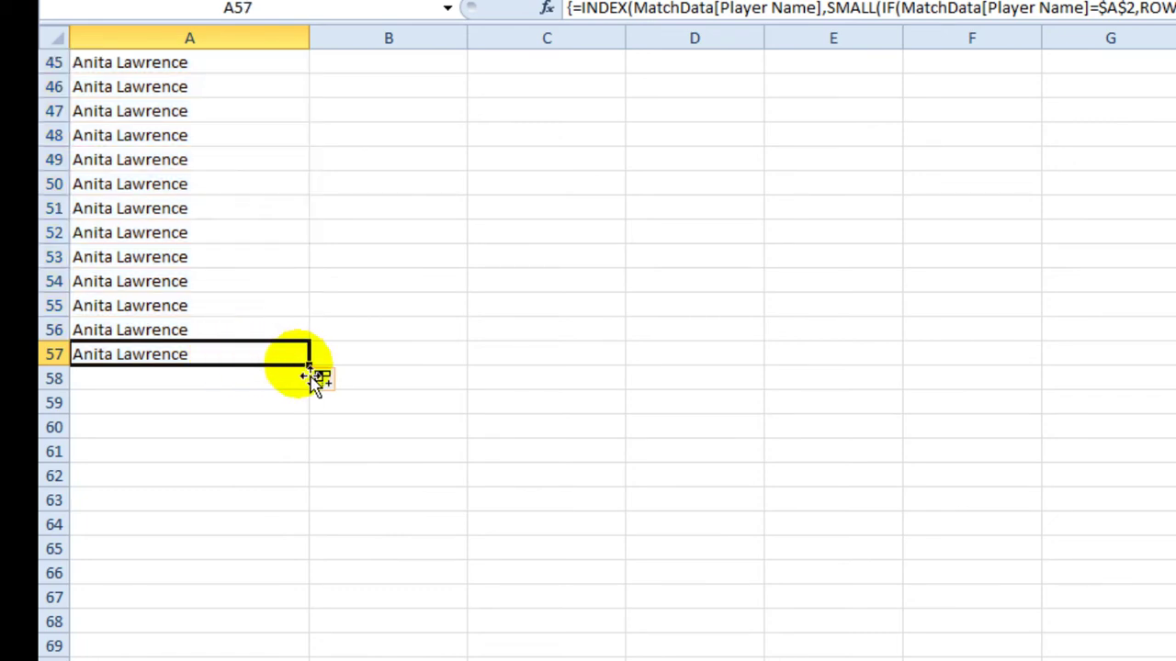
pyautogui.moveTo(312, 368); pyautogui.dragTo(309, 659)
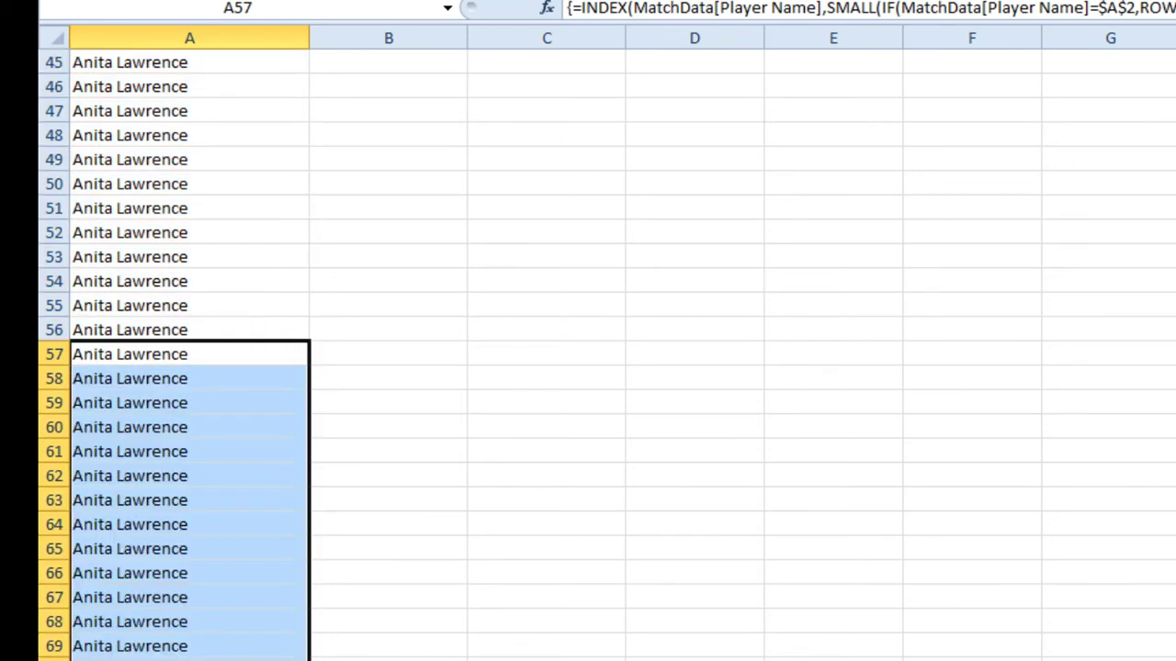
pyautogui.moveTo(307, 294); pyautogui.dragTo(317, 656)
# - Fill the A5 formula across row 5 through column G
pyautogui.scroll(5, 357, 284)
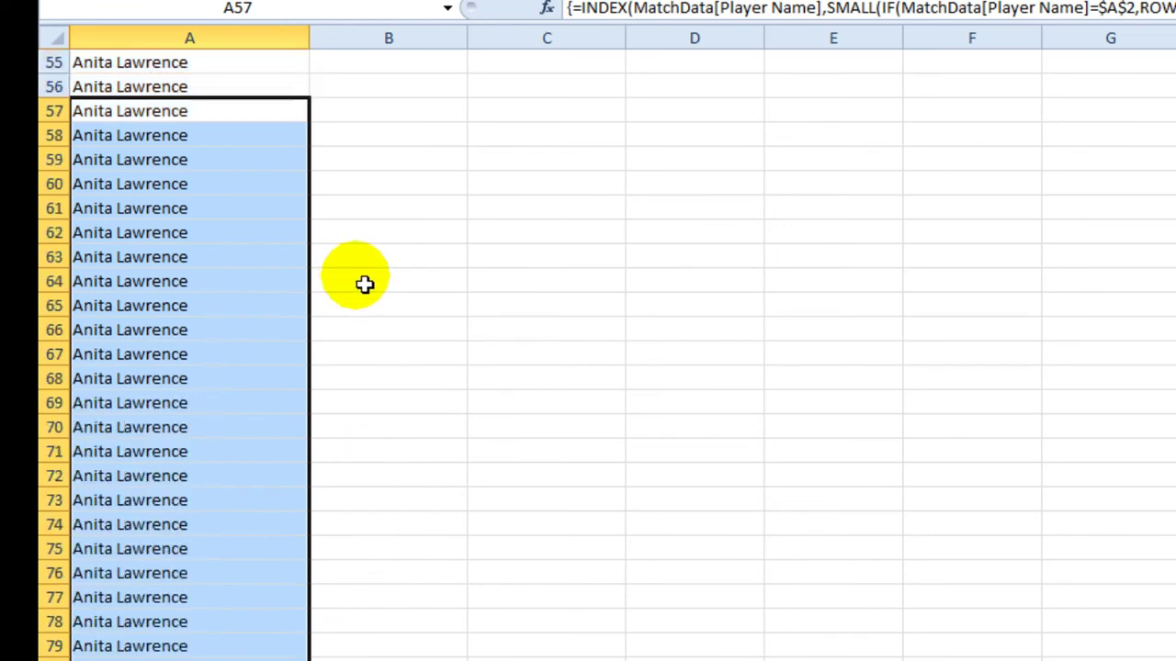
pyautogui.scroll(8, 365, 284)
pyautogui.scroll(10, 365, 284)
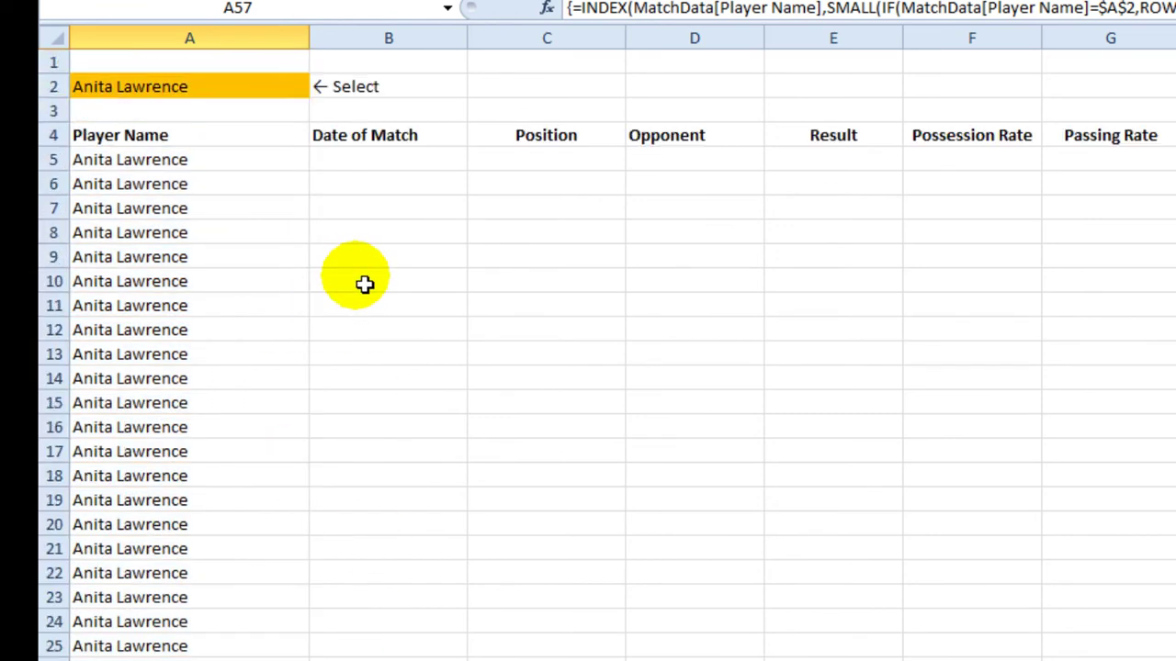
pyautogui.click(274, 166)
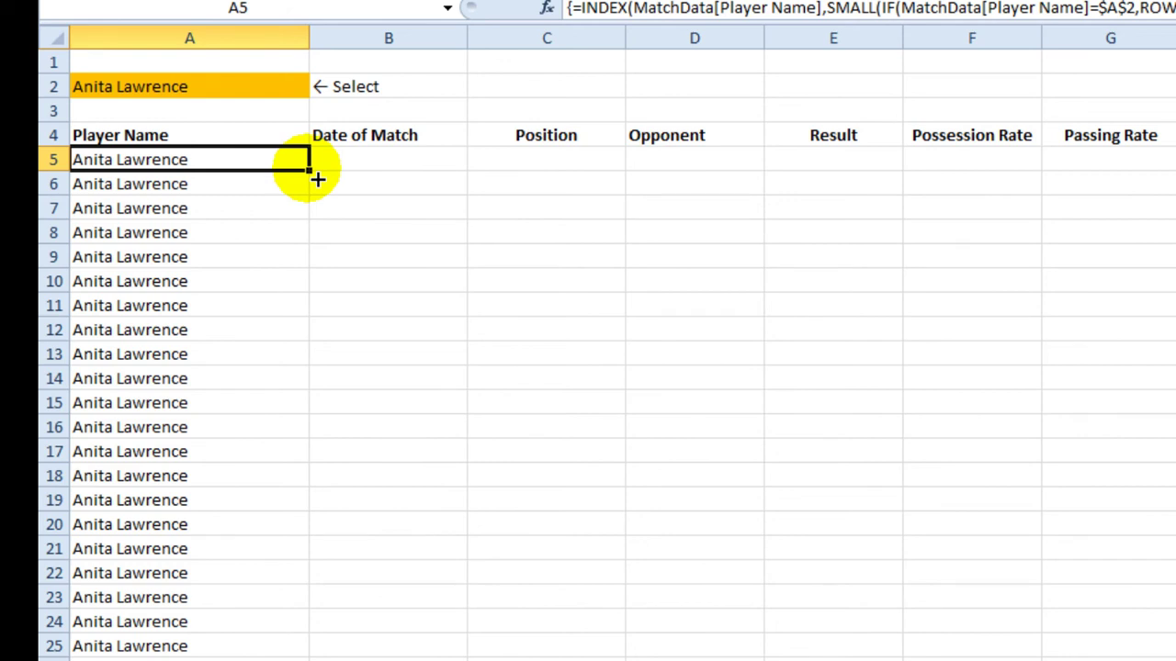
pyautogui.moveTo(317, 181); pyautogui.dragTo(1175, 161)
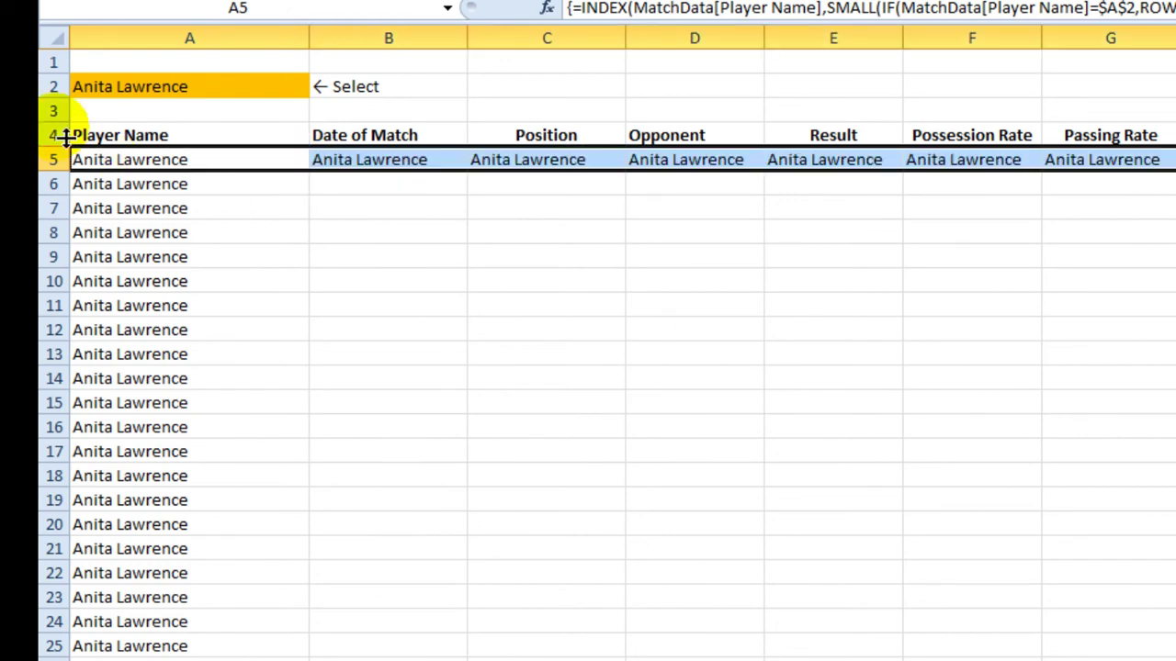
# - Point B5's lookup at Date of Match as an array formula, formatted as Short Date
pyautogui.click(398, 166)
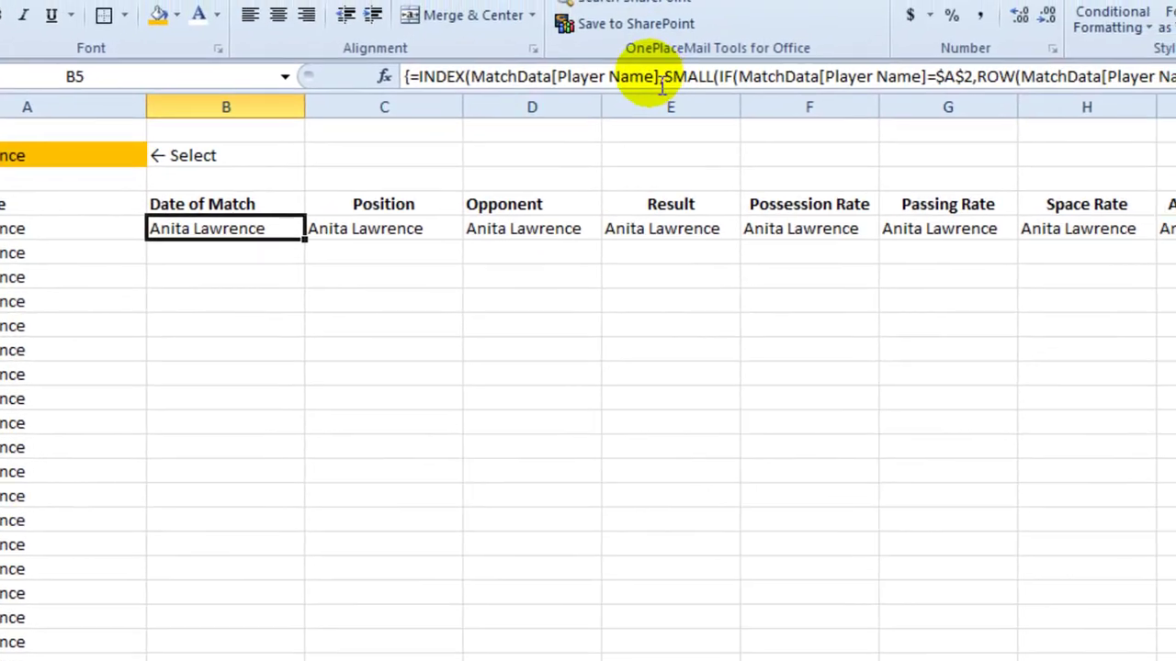
pyautogui.click(818, 7)
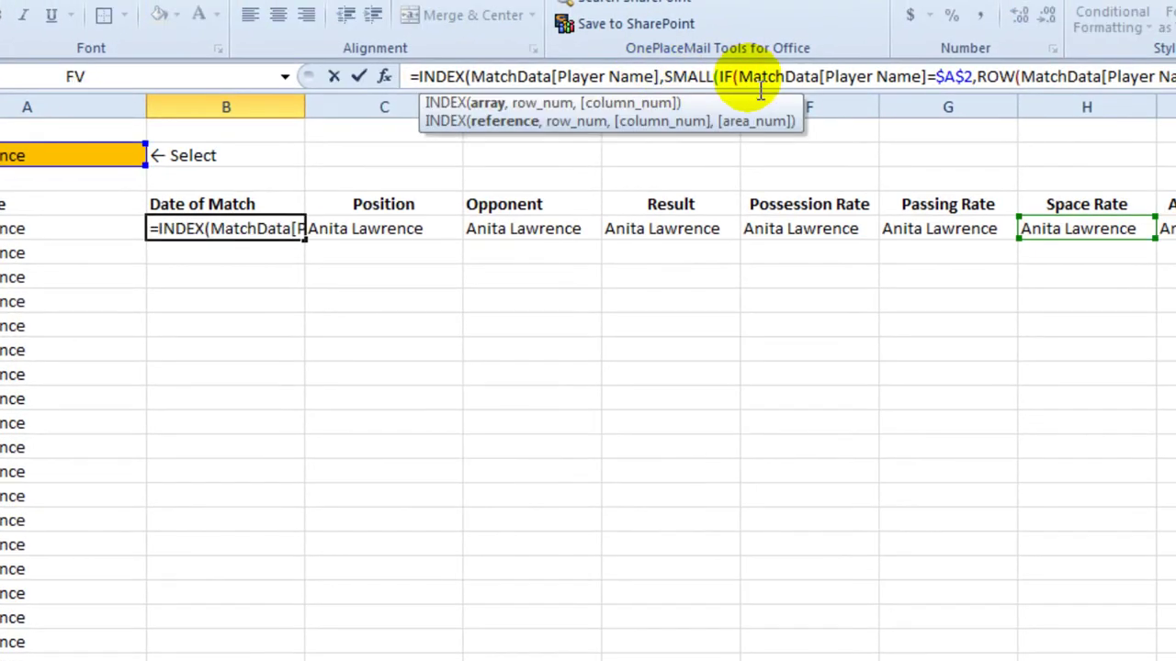
pyautogui.press('BackSpace')
pyautogui.press('BackSpace')
pyautogui.press('BackSpace')
pyautogui.press('BackSpace')
pyautogui.press('BackSpace')
pyautogui.press('BackSpace')
pyautogui.press('BackSpace')
pyautogui.press('BackSpace')
pyautogui.press('BackSpace')
pyautogui.press('BackSpace')
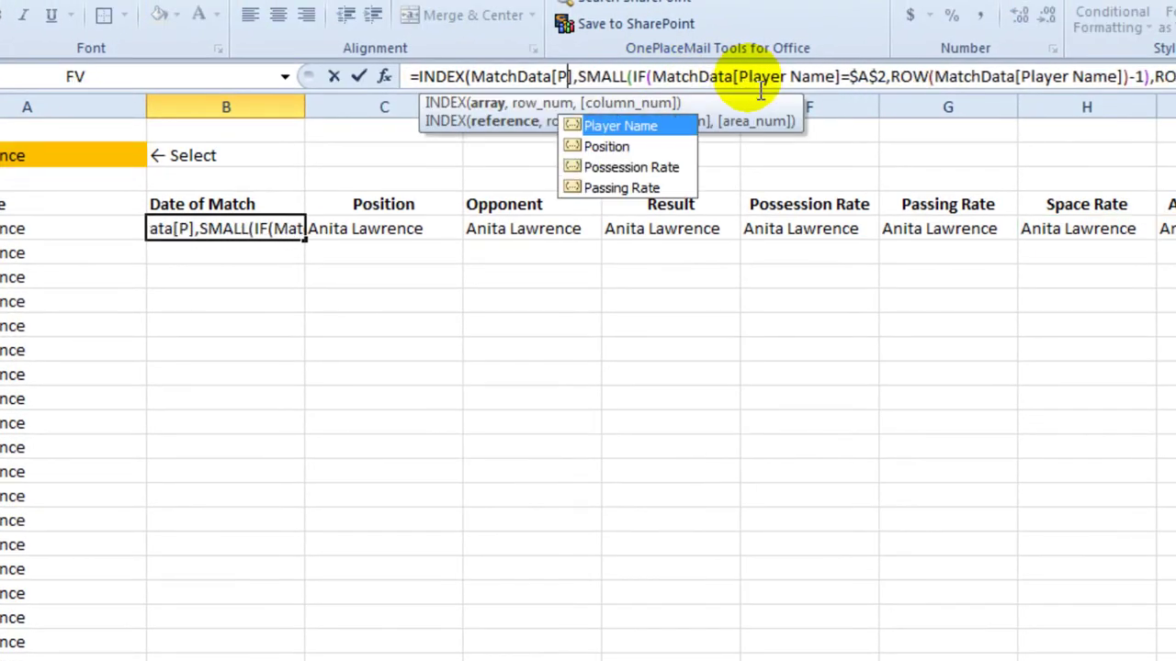
pyautogui.press('BackSpace')
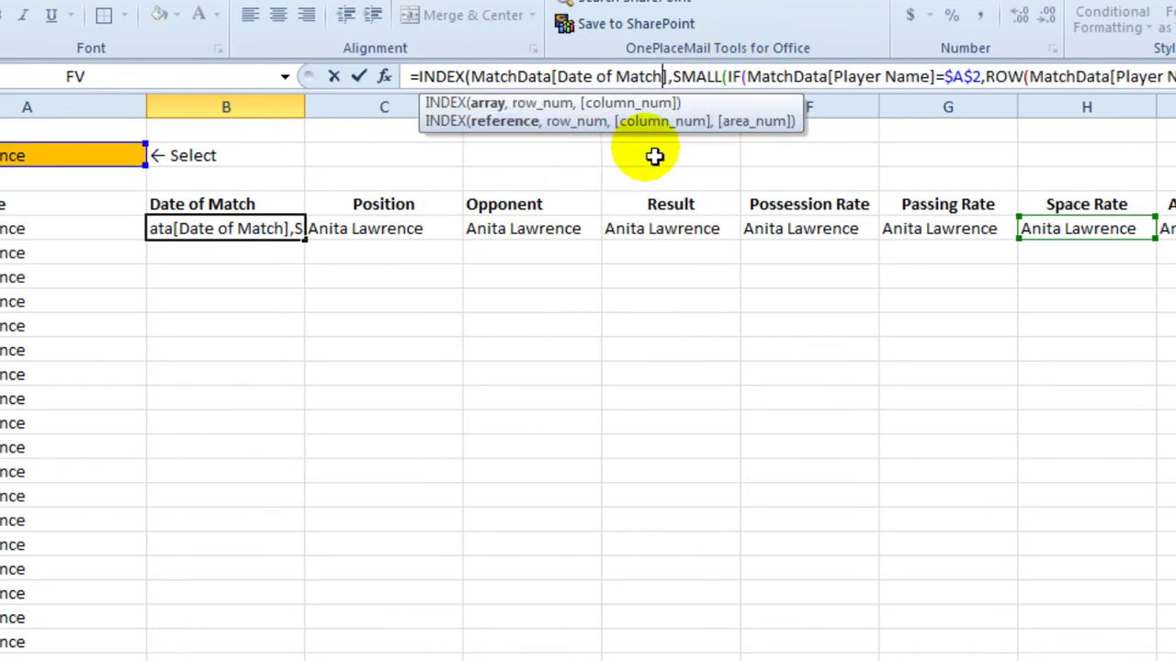
pyautogui.hotkey('ctrl', 'shift', 'Return')
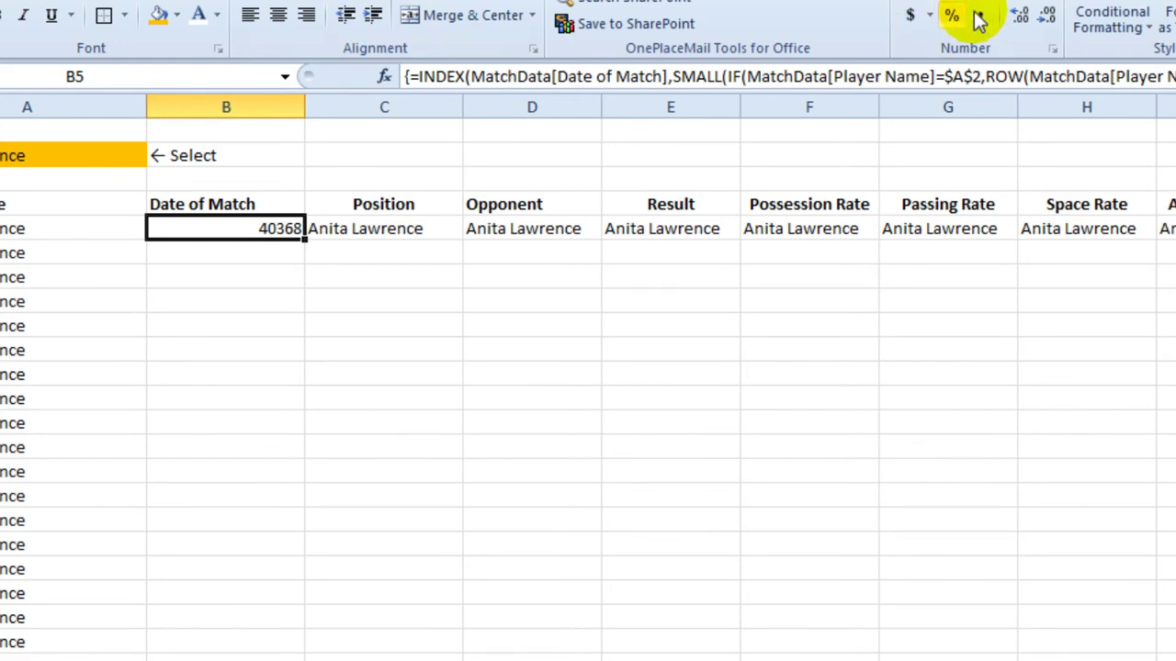
pyautogui.click(1047, 11)
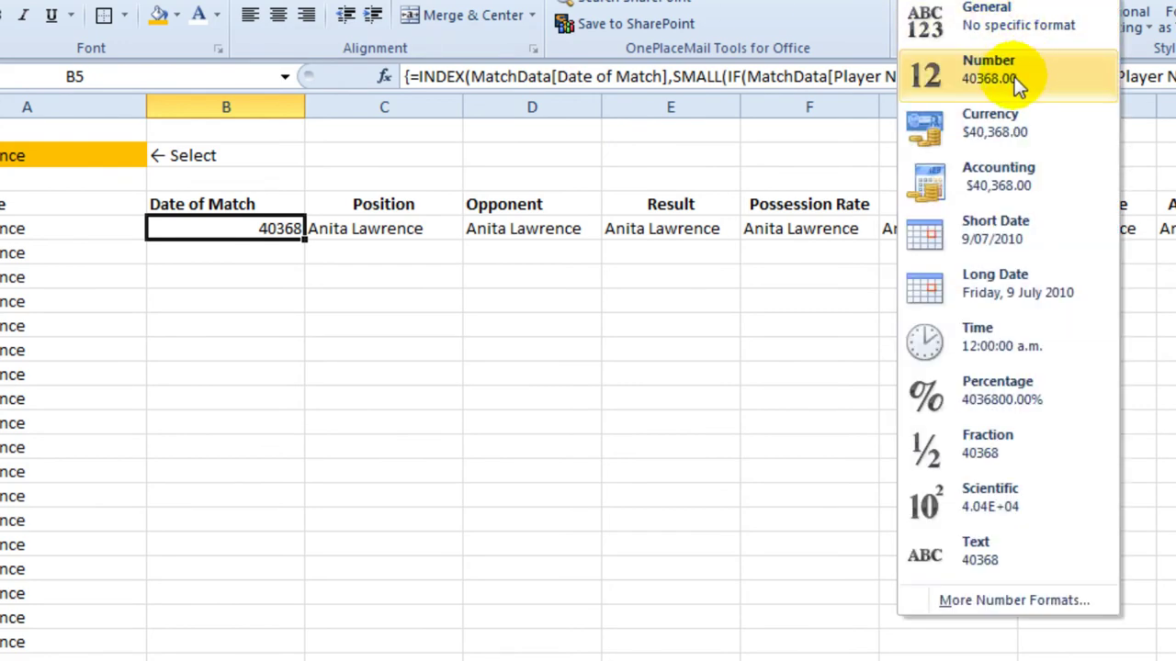
pyautogui.click(1037, 258)
# - Change C5's lookup column to Position and re-enter it as an array formula
pyautogui.click(388, 231)
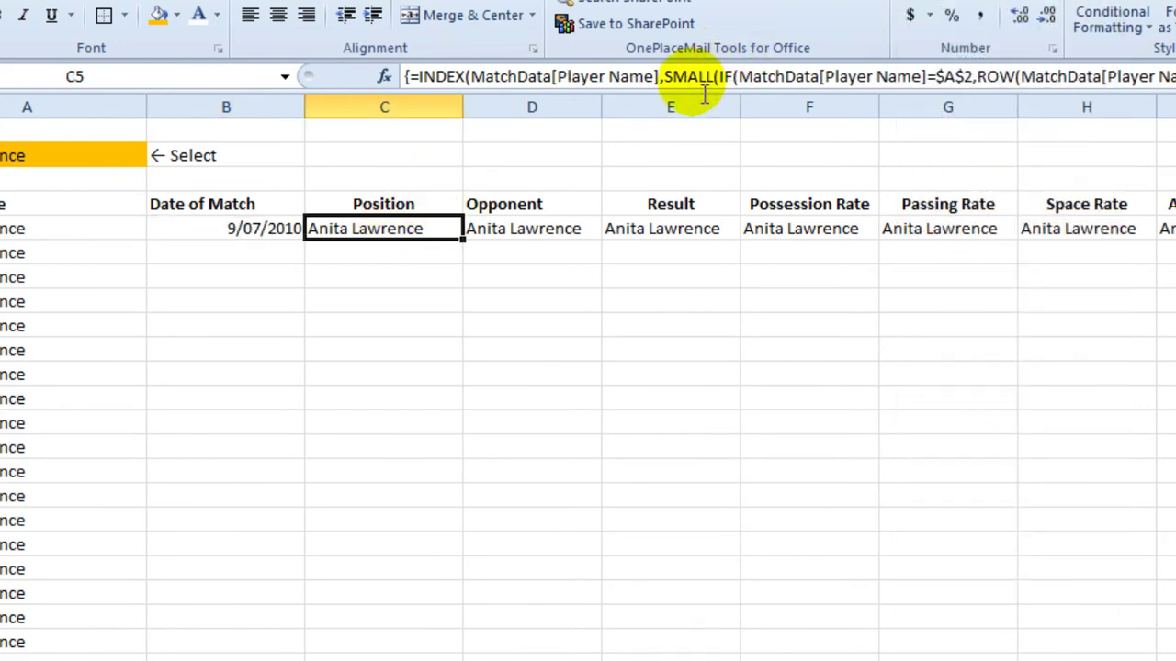
pyautogui.moveTo(656, 77); pyautogui.dragTo(559, 79)
pyautogui.write('Pos')
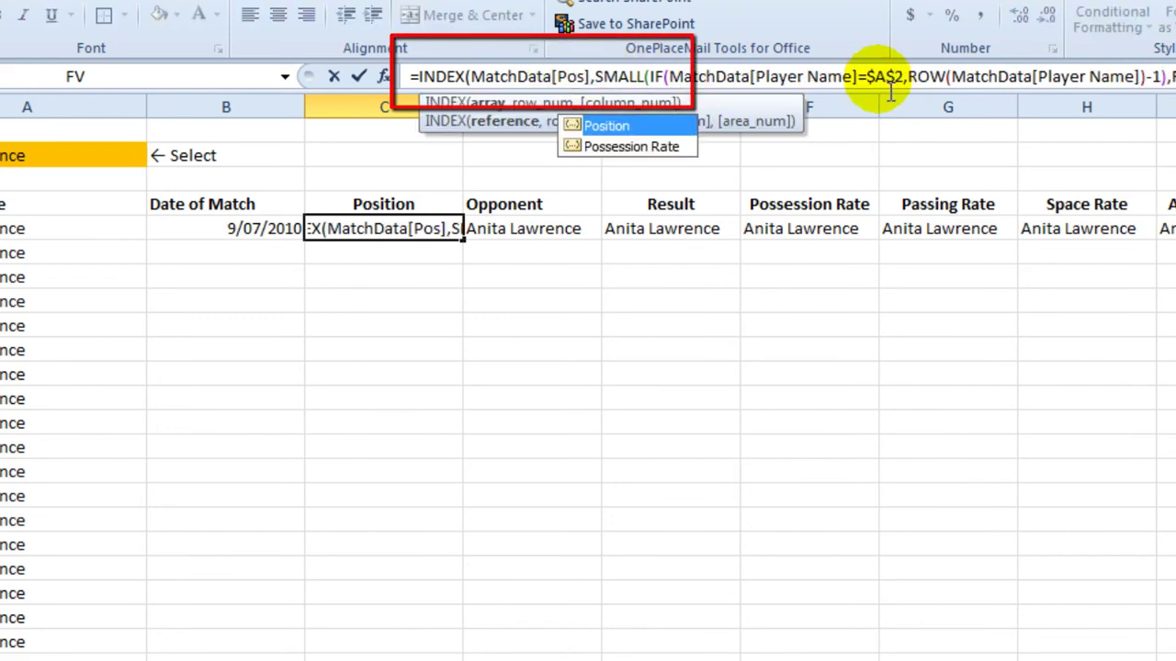
pyautogui.press('Tab')
pyautogui.hotkey('ctrl', 'shift', 'Return')
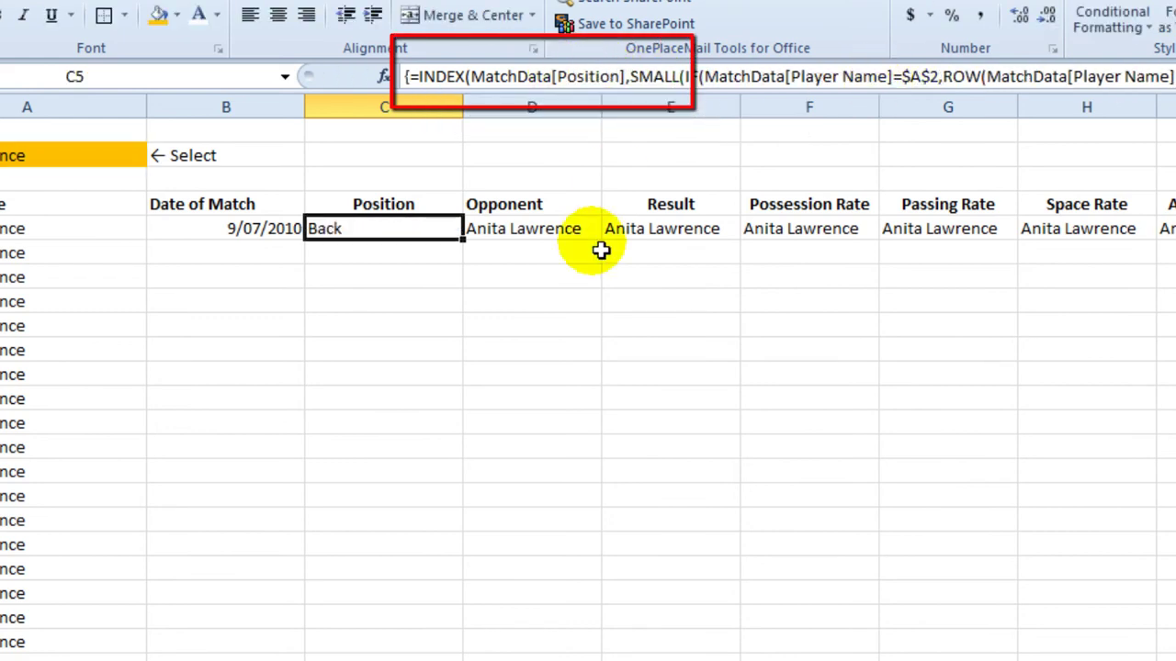
# - Change D5's lookup column to Opponent and re-enter it as an array formula
pyautogui.click(527, 231)
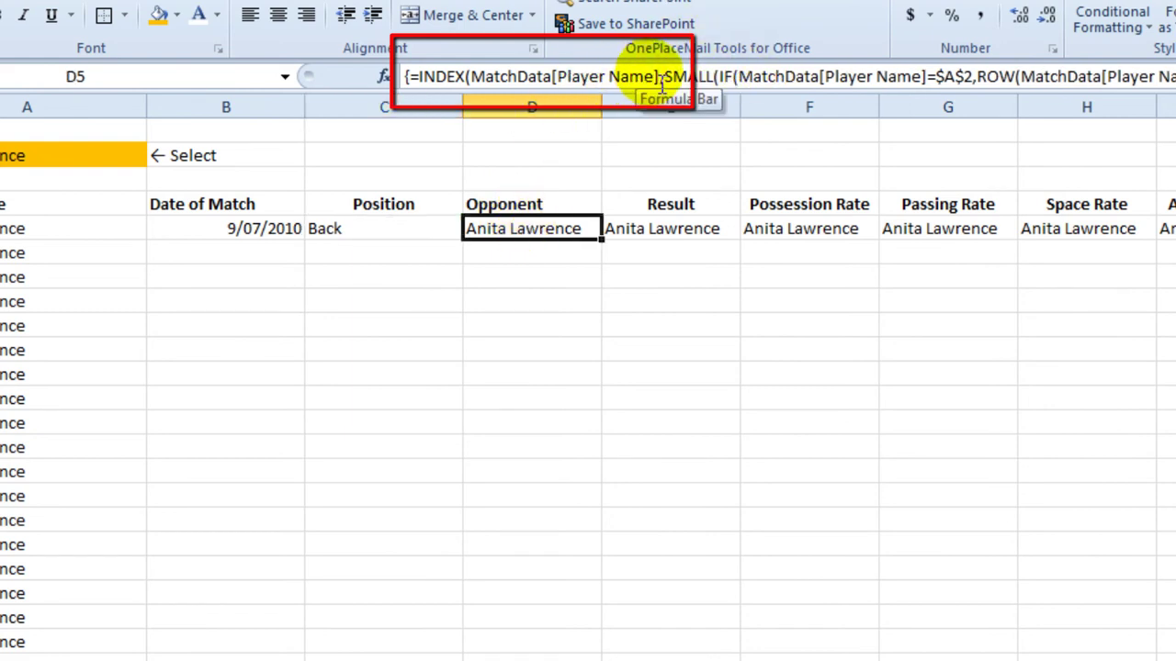
pyautogui.click(646, 79)
pyautogui.moveTo(653, 79); pyautogui.dragTo(559, 81)
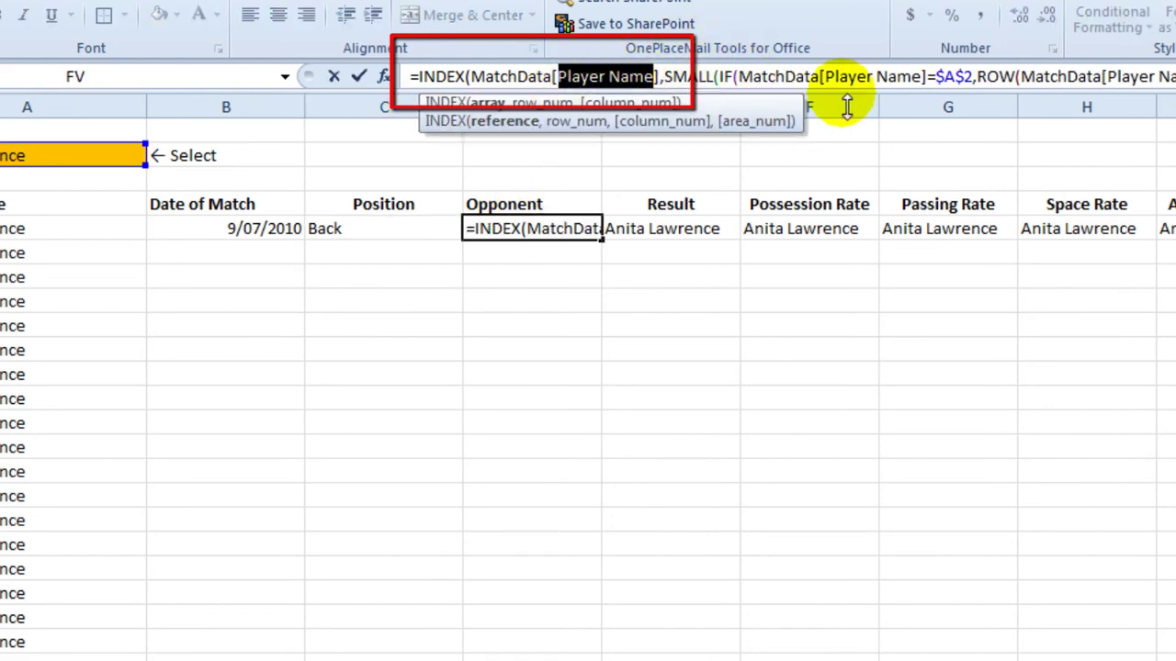
pyautogui.write('Op')
pyautogui.press('Tab')
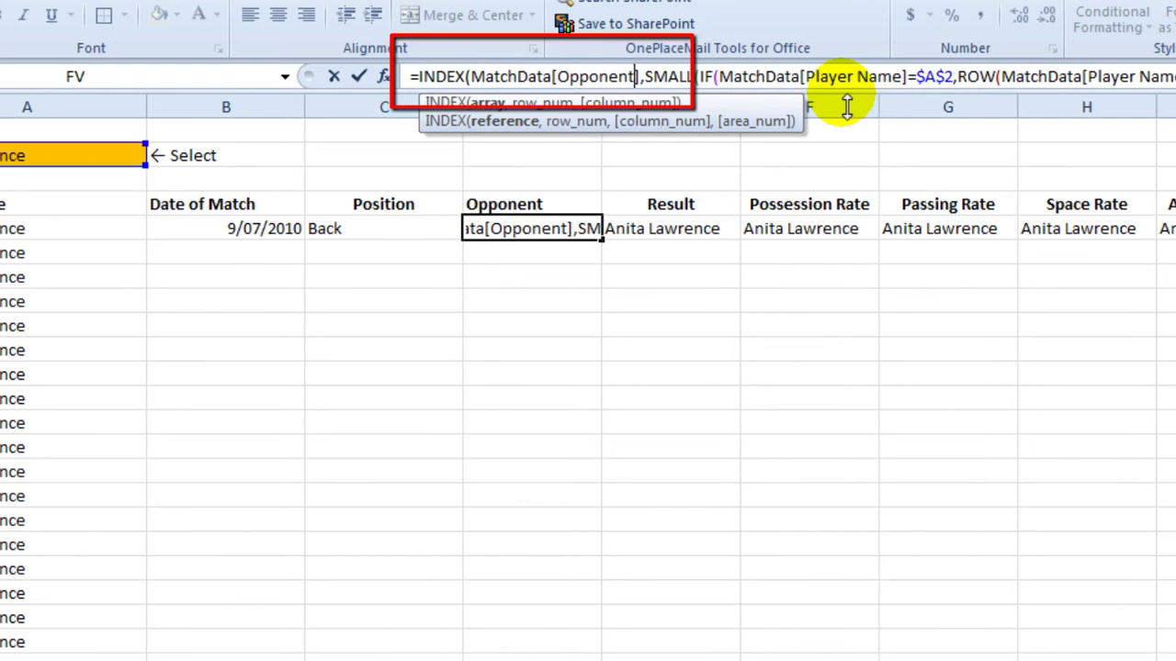
pyautogui.hotkey('ctrl', 'shift', 'Return')
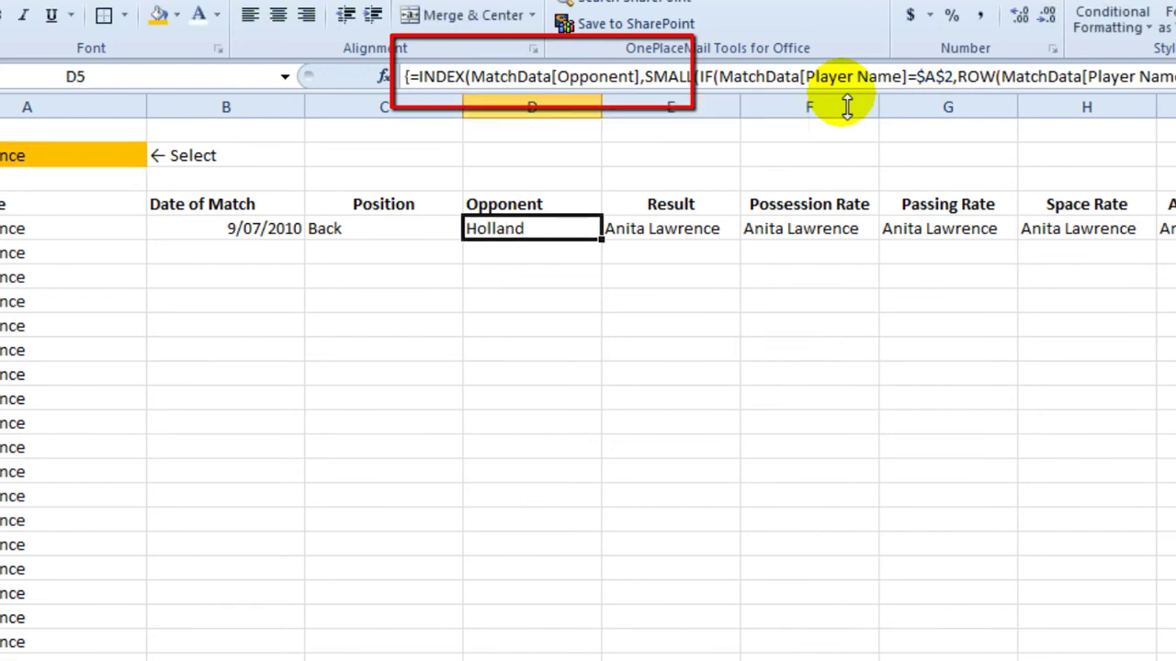
# - Change E5's lookup column to Result and re-enter it as an array formula
pyautogui.click(689, 230)
pyautogui.moveTo(654, 77); pyautogui.dragTo(571, 83)
pyautogui.write('Res')
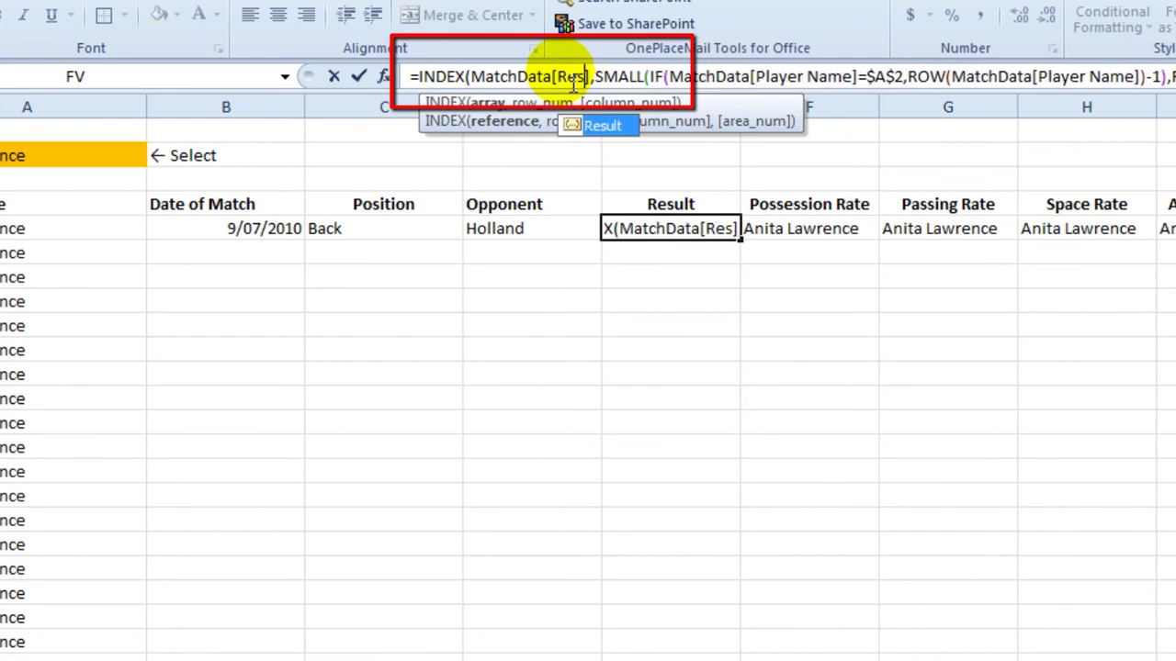
pyautogui.press('Tab')
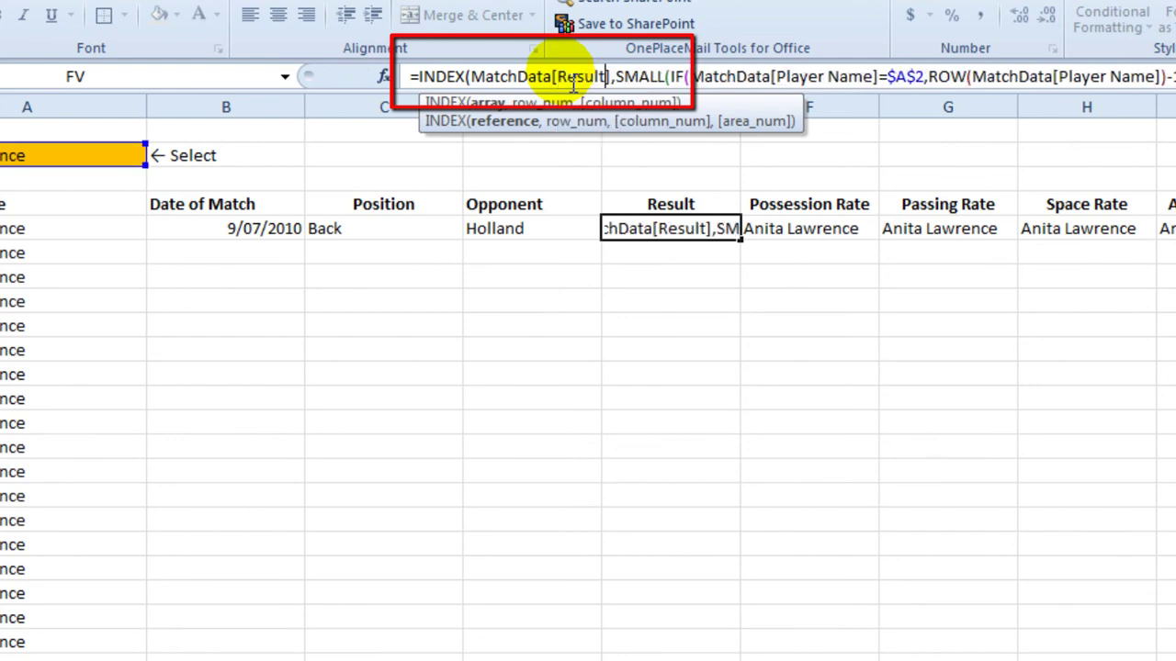
pyautogui.hotkey('ctrl', 'shift', 'Return')
# - Point F5 and G5 at MatchData's Possession Rate and Passing Rate columns as array formulas
pyautogui.click(795, 235)
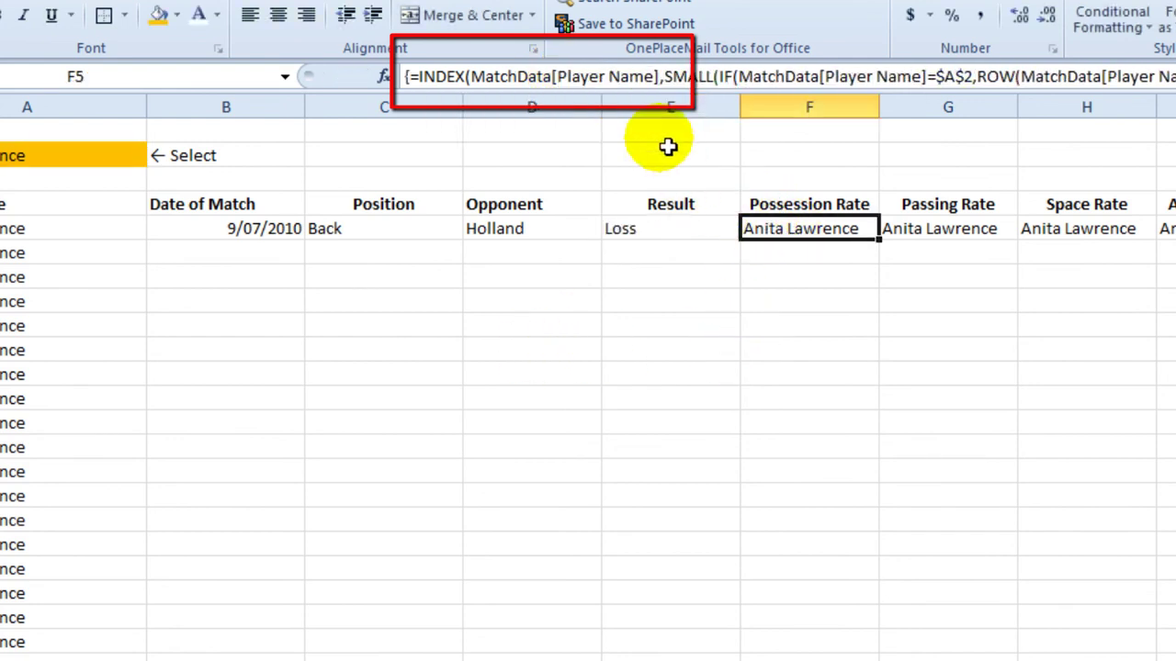
pyautogui.moveTo(654, 76); pyautogui.dragTo(553, 76)
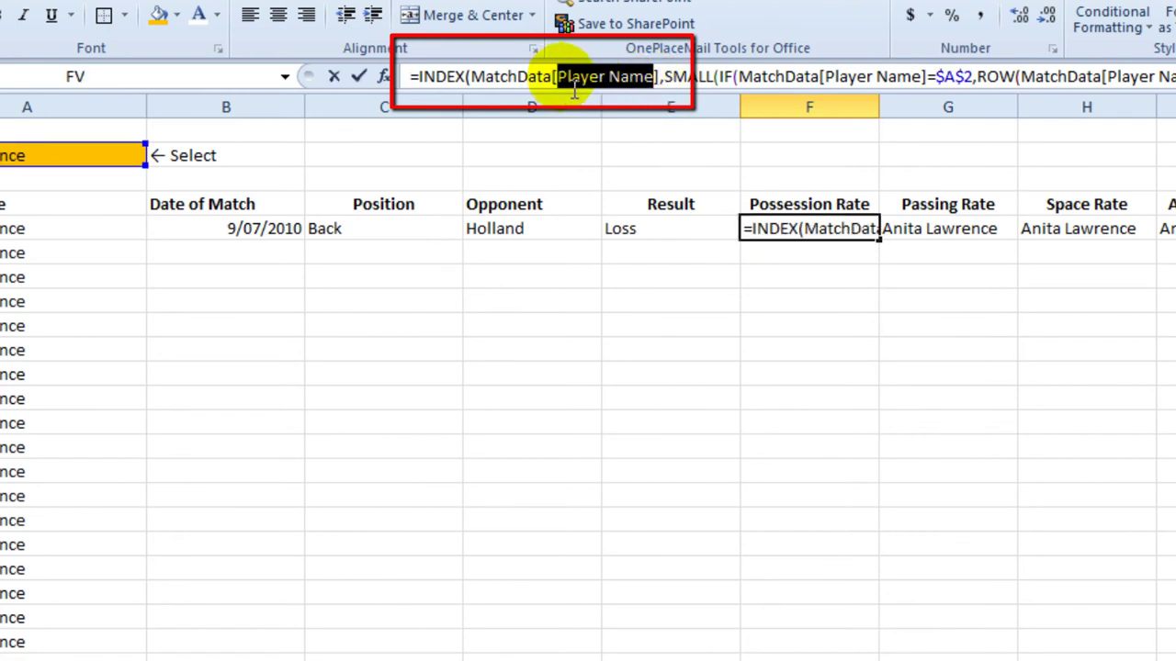
pyautogui.write('[pos')
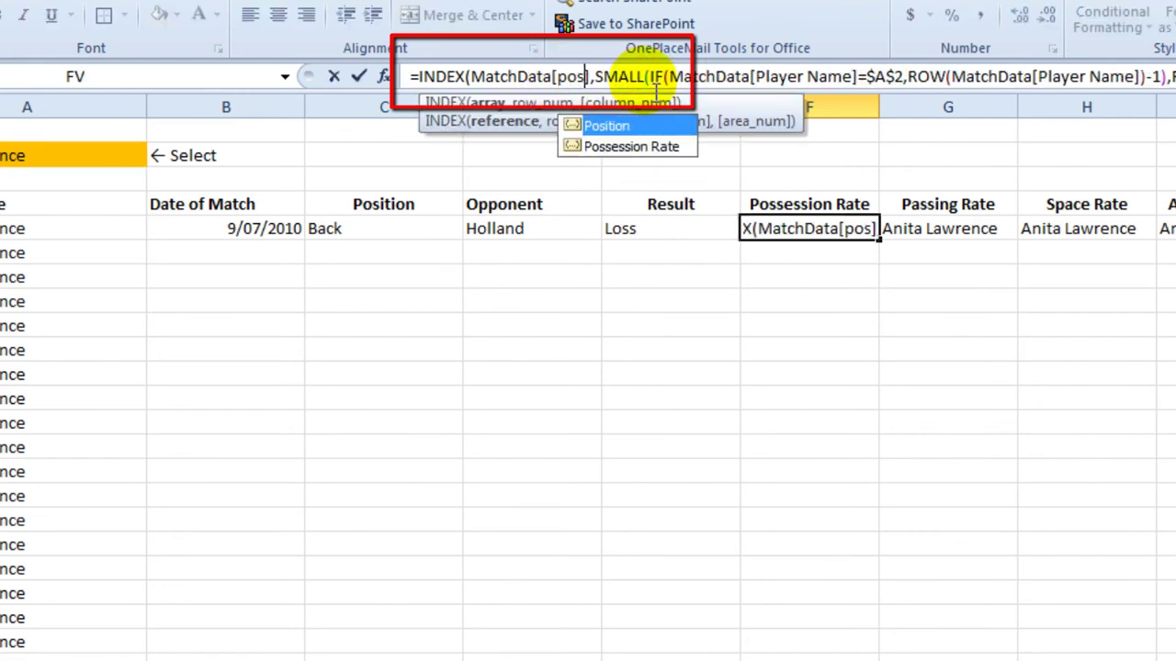
pyautogui.press('Down')
pyautogui.press('Tab')
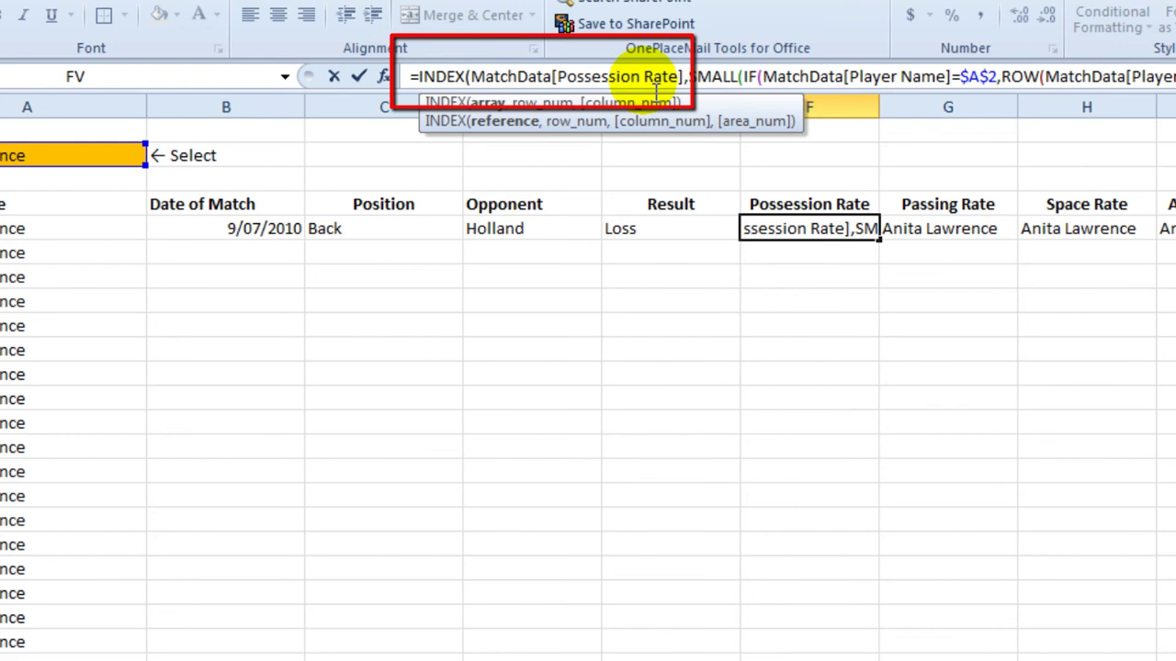
pyautogui.hotkey('ctrl', 'shift', 'Return')
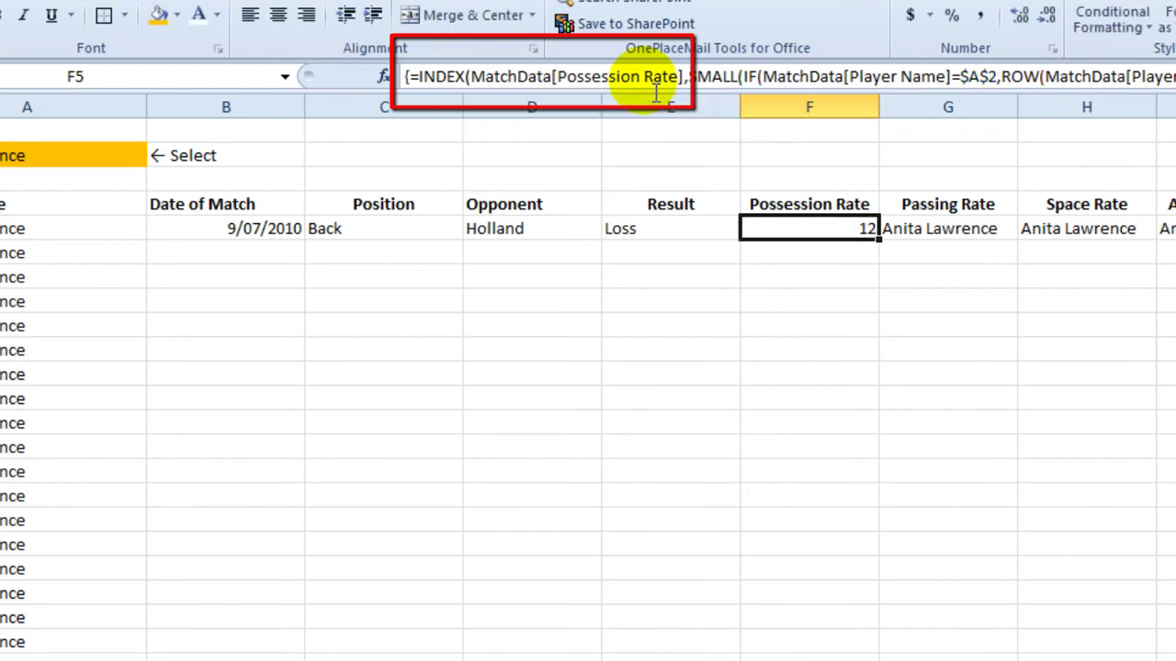
pyautogui.click(957, 230)
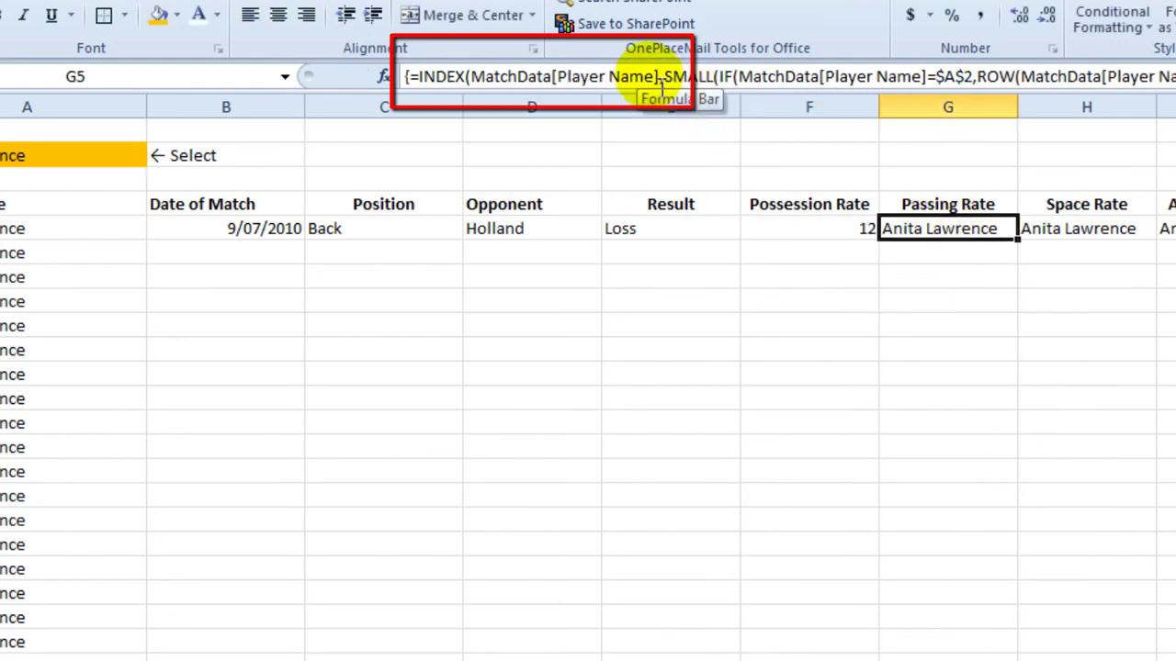
pyautogui.moveTo(654, 77); pyautogui.dragTo(555, 74)
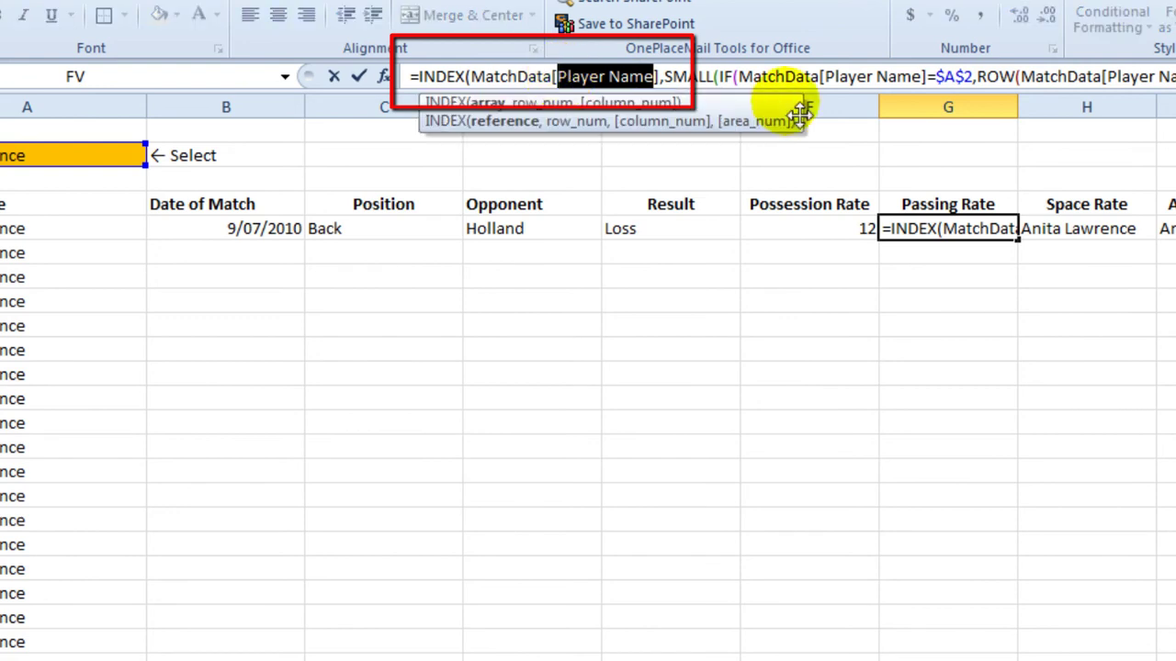
pyautogui.write('pas')
pyautogui.press('Tab')
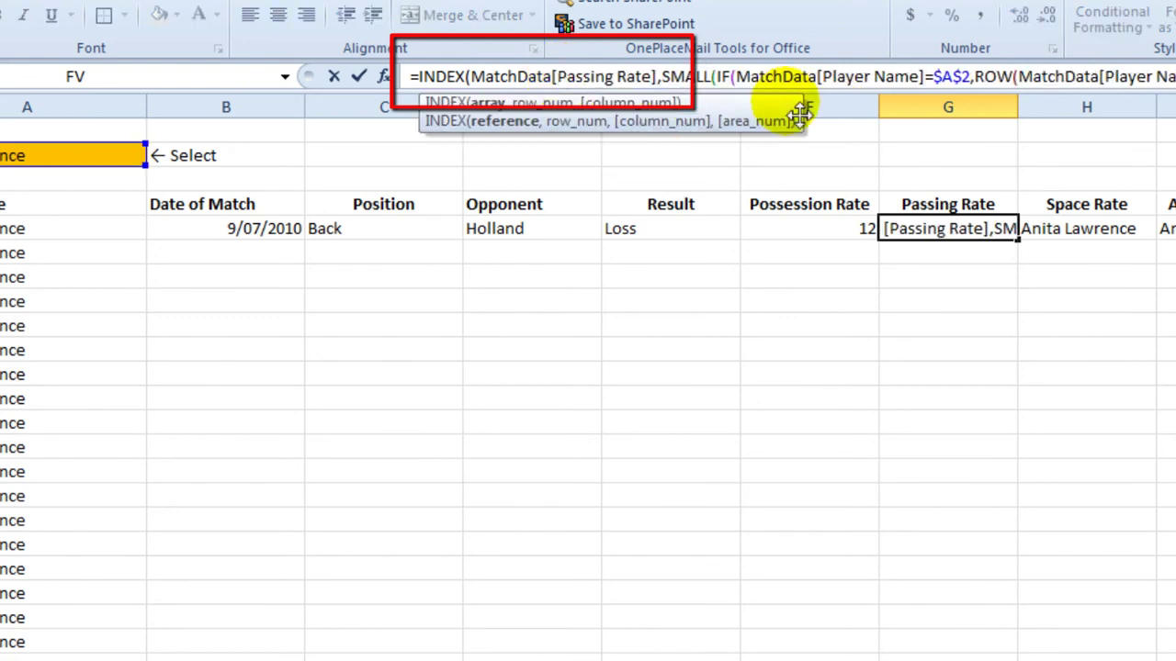
pyautogui.hotkey('ctrl', 'shift', 'Return')
# - Point H5 and I5 at the Space Rate and Attacking Index columns as array formulas
pyautogui.click(1116, 230)
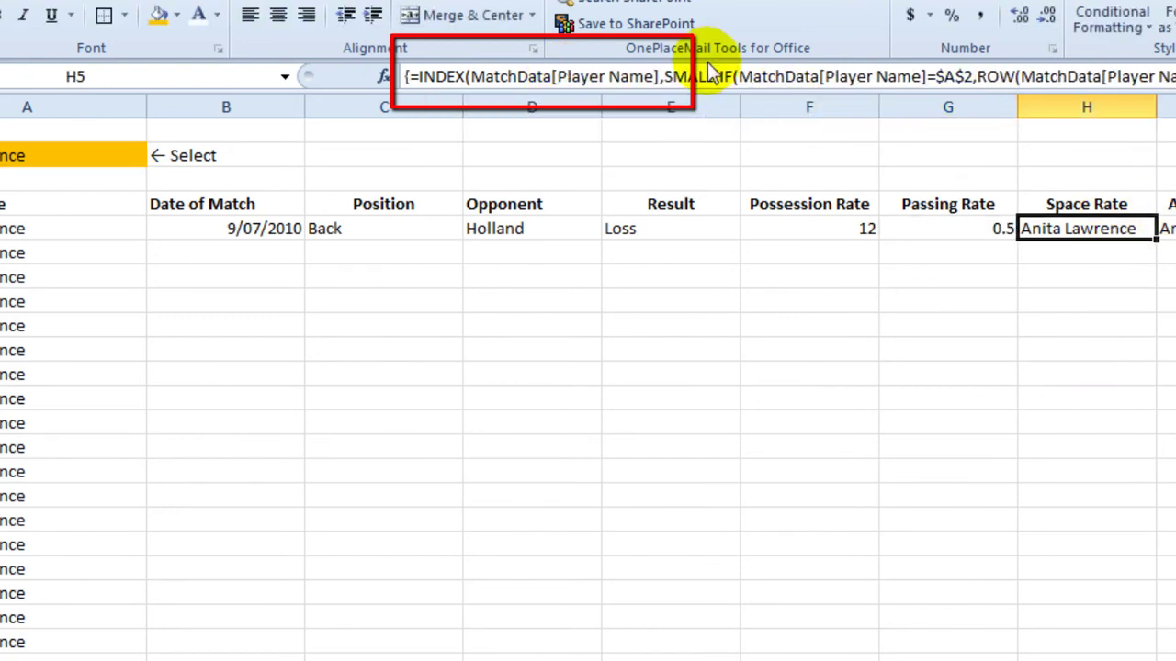
pyautogui.moveTo(654, 77); pyautogui.dragTo(555, 77)
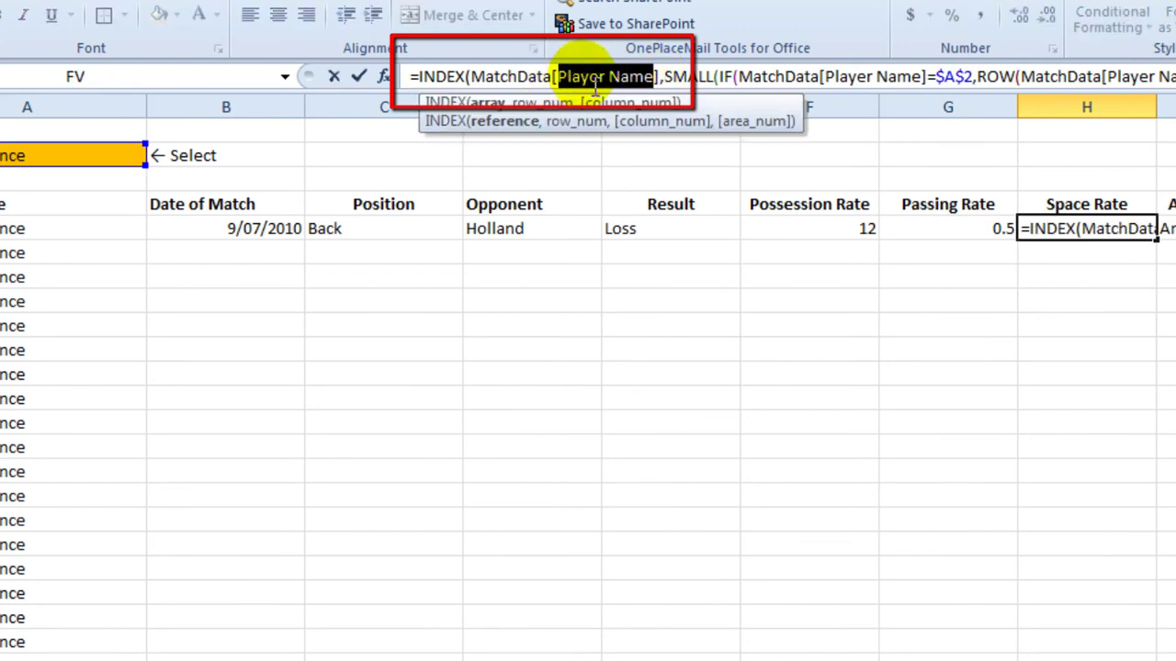
pyautogui.write('spa')
pyautogui.press('Tab')
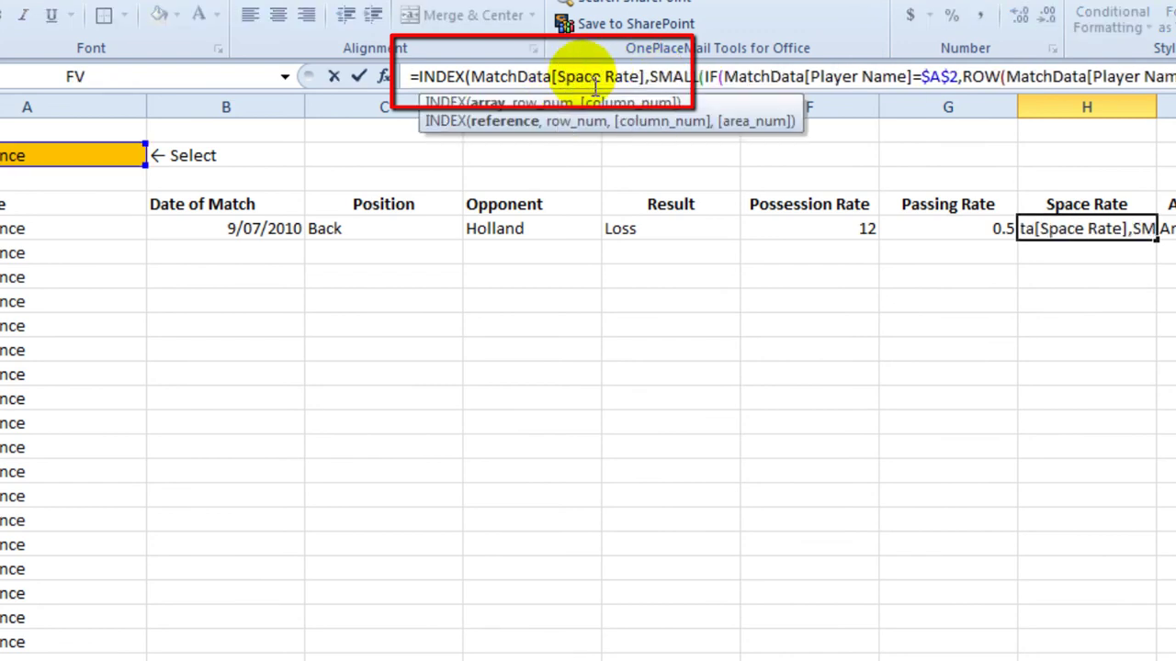
pyautogui.hotkey('ctrl', 'shift', 'Return')
pyautogui.click(1164, 229)
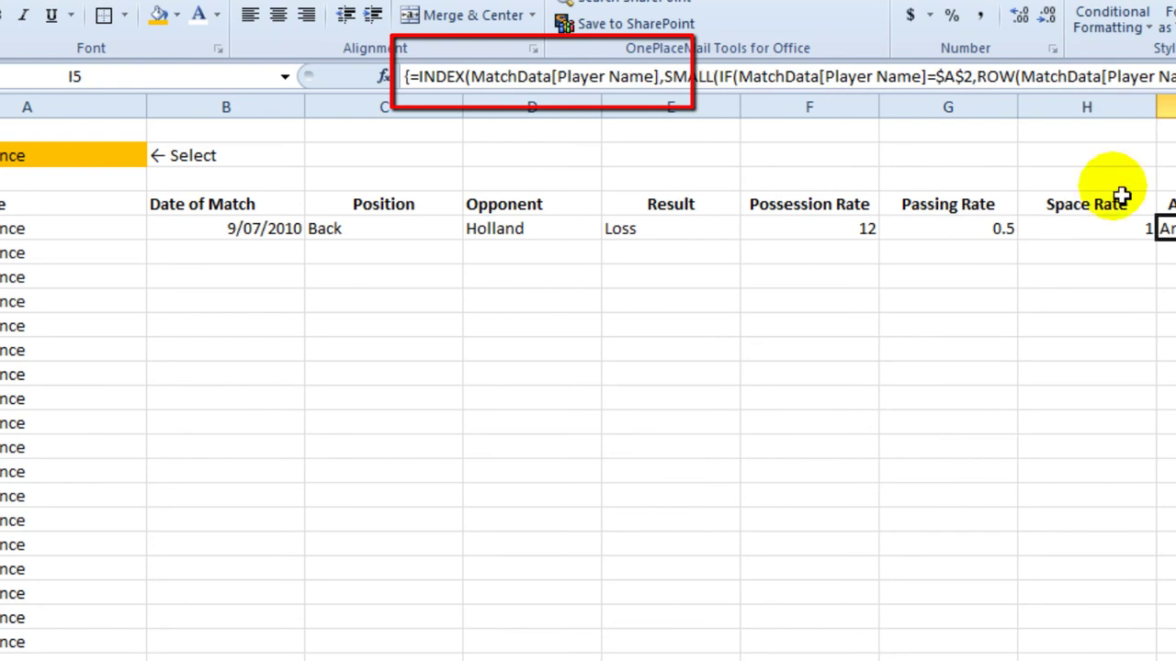
pyautogui.moveTo(654, 77); pyautogui.dragTo(557, 78)
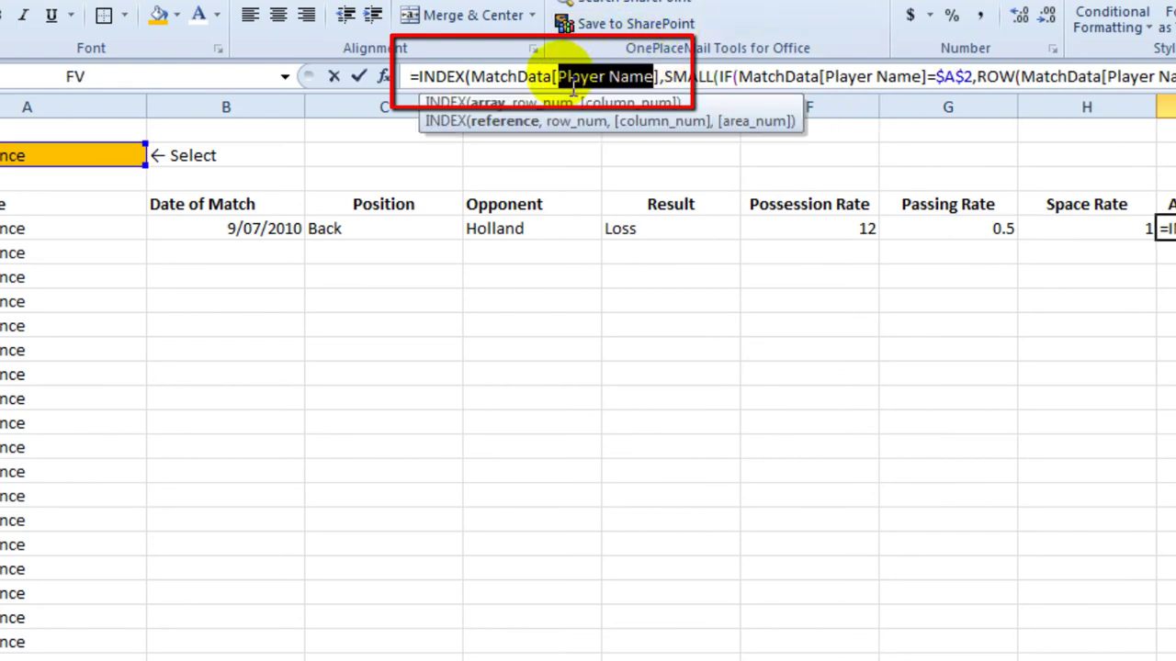
pyautogui.write('att')
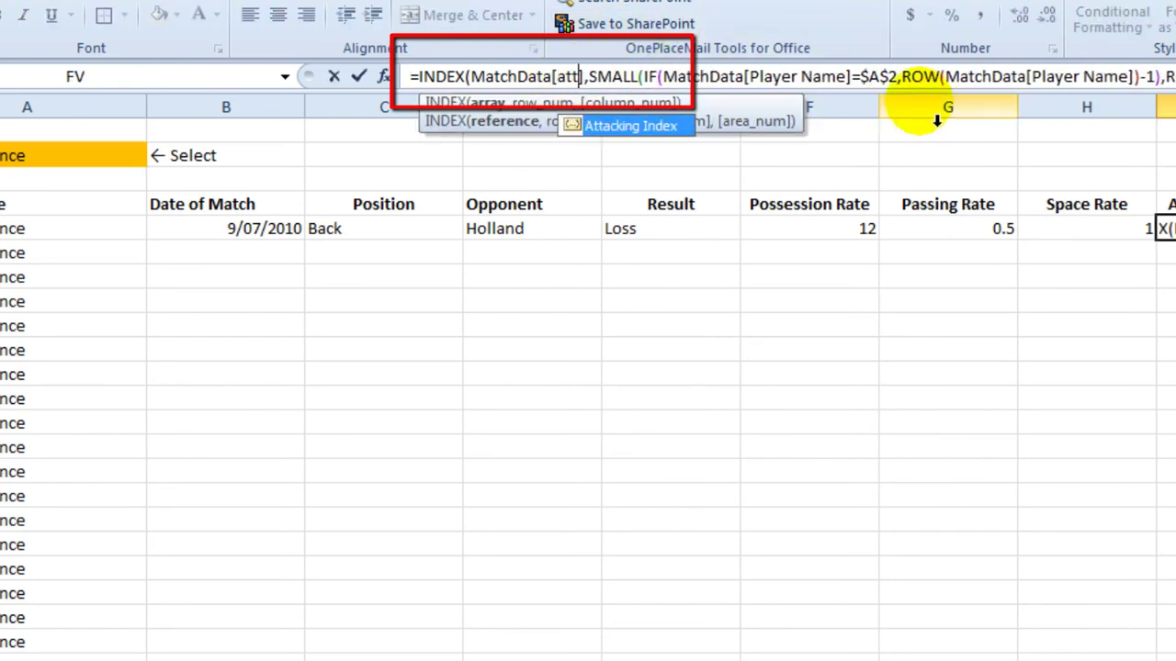
pyautogui.press('Tab')
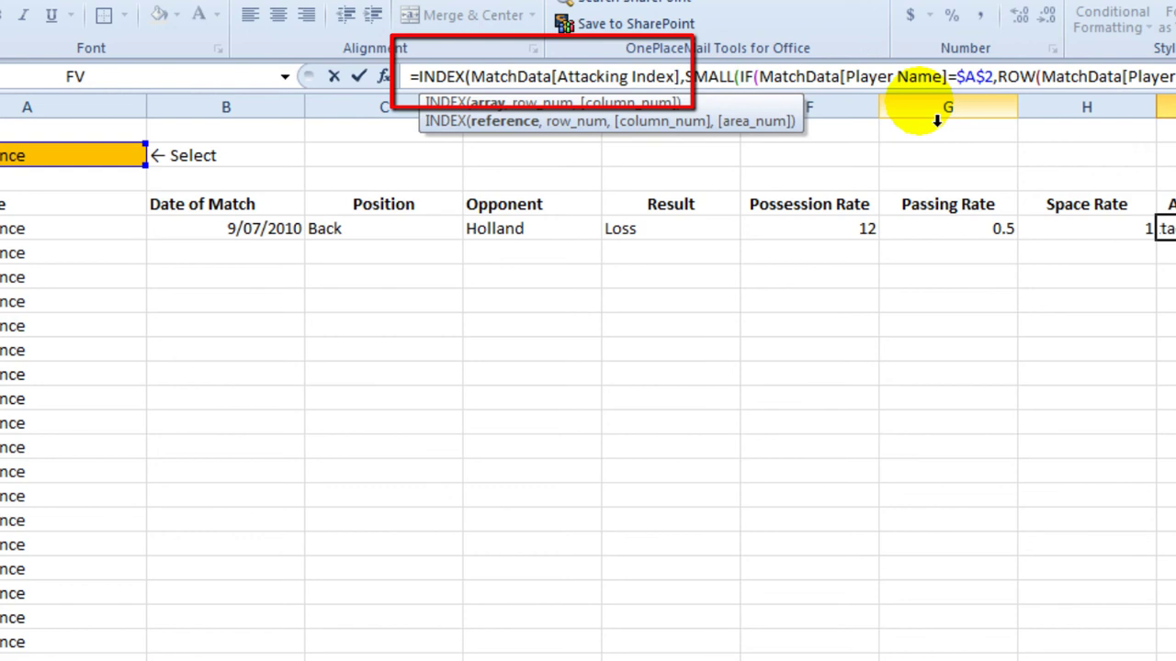
pyautogui.hotkey('ctrl', 'shift', 'Return')
# - Point J5 and K5 at the Defensive Index and Turnover Rate columns as array formulas
pyautogui.press('Right')
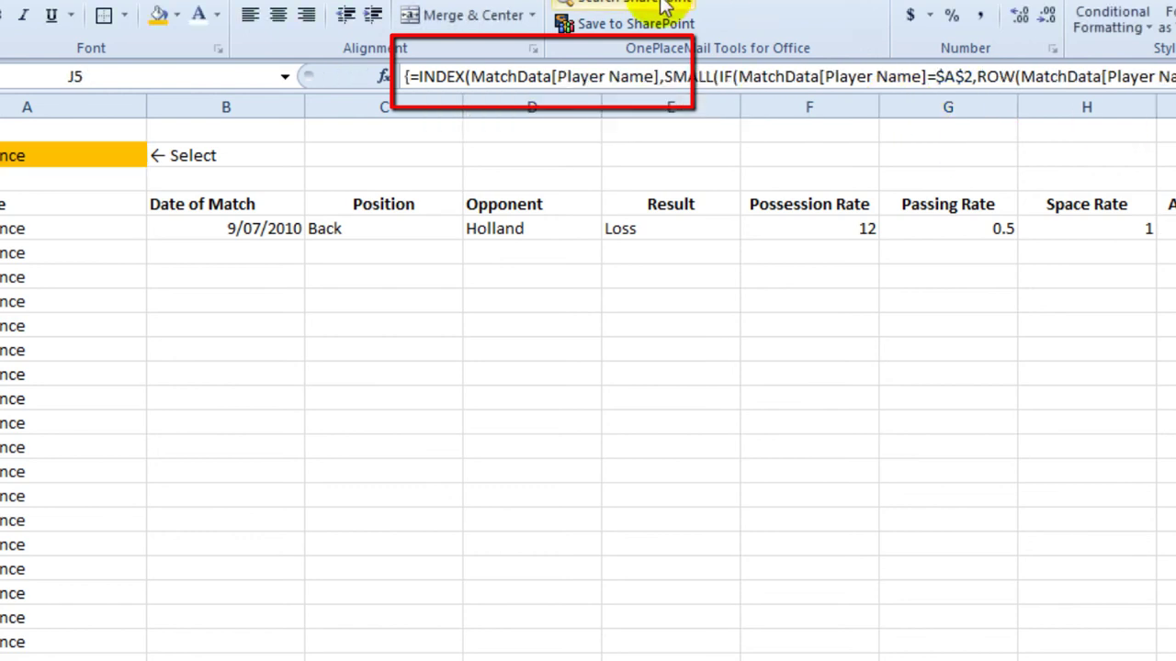
pyautogui.click(656, 79)
pyautogui.moveTo(656, 79); pyautogui.dragTo(568, 81)
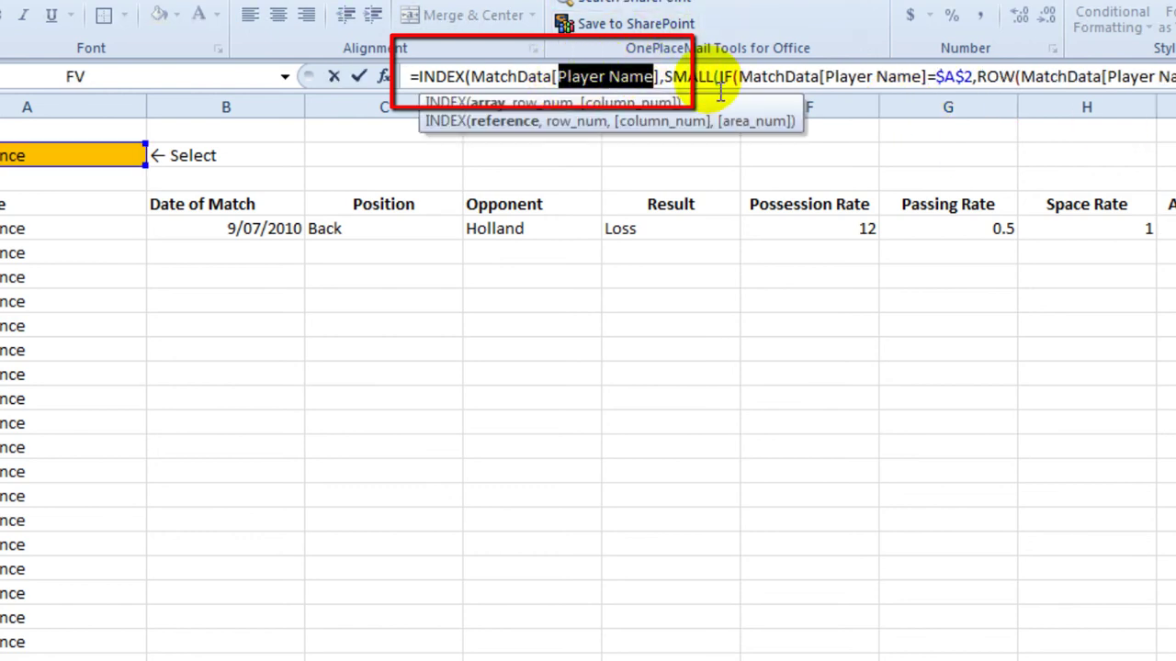
pyautogui.write('def')
pyautogui.press('Tab')
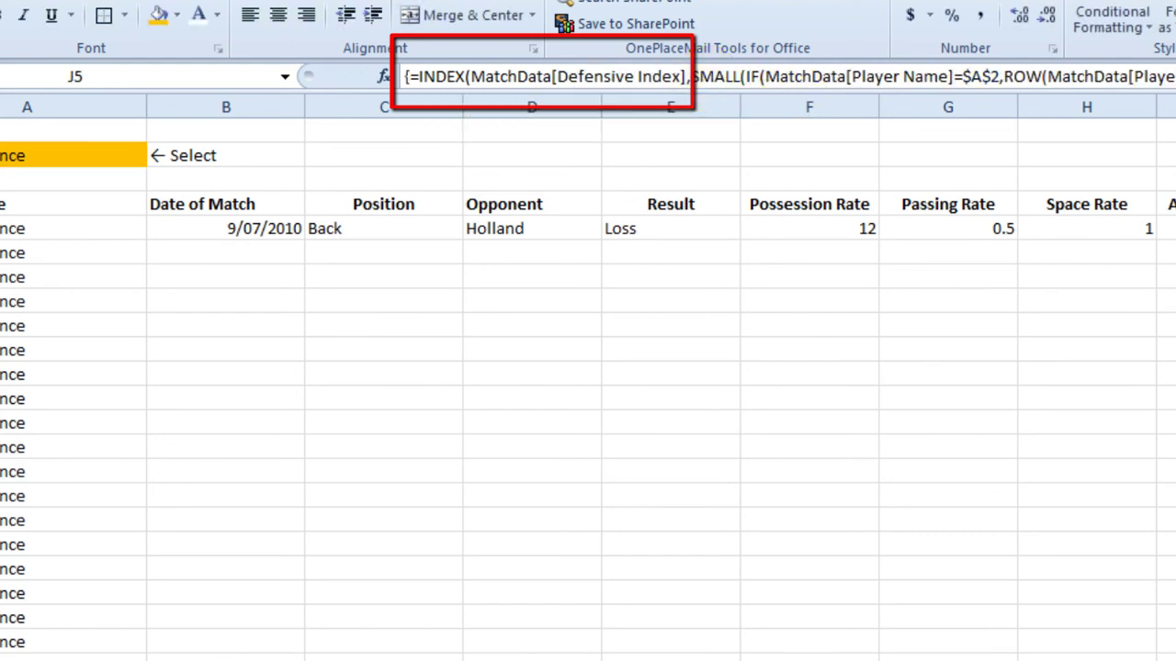
pyautogui.hotkey('ctrl', 'shift', 'Return')
pyautogui.press('Right')
pyautogui.moveTo(557, 77); pyautogui.dragTo(658, 77)
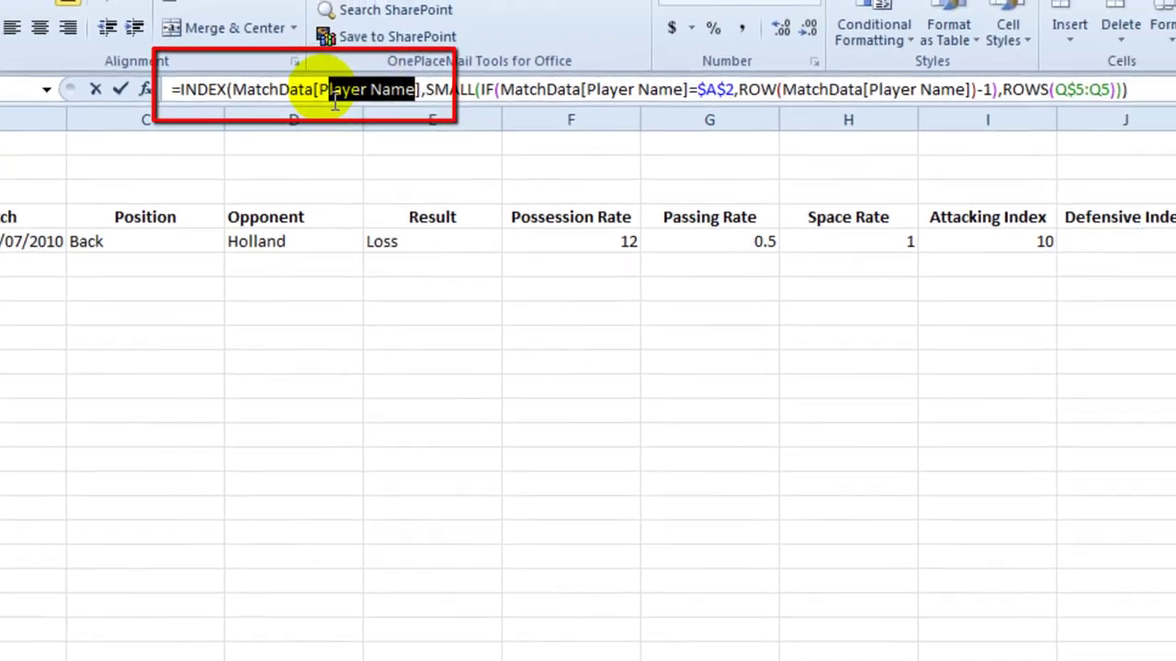
pyautogui.write('turn')
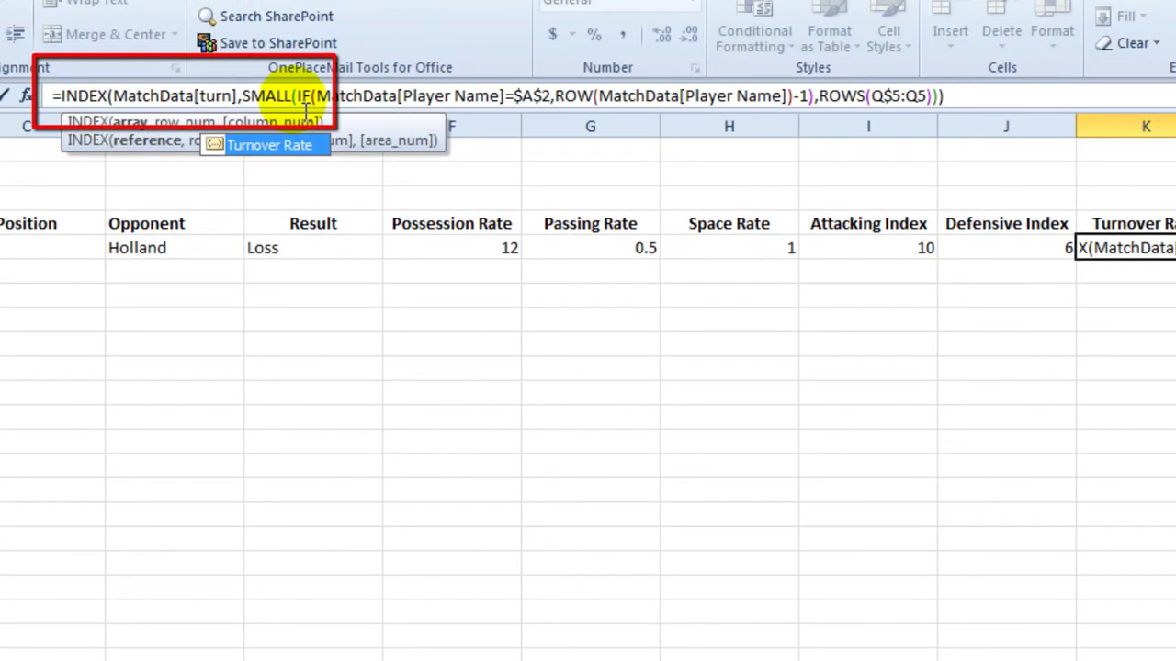
pyautogui.press('Tab')
pyautogui.hotkey('ctrl', 'shift', 'Return')
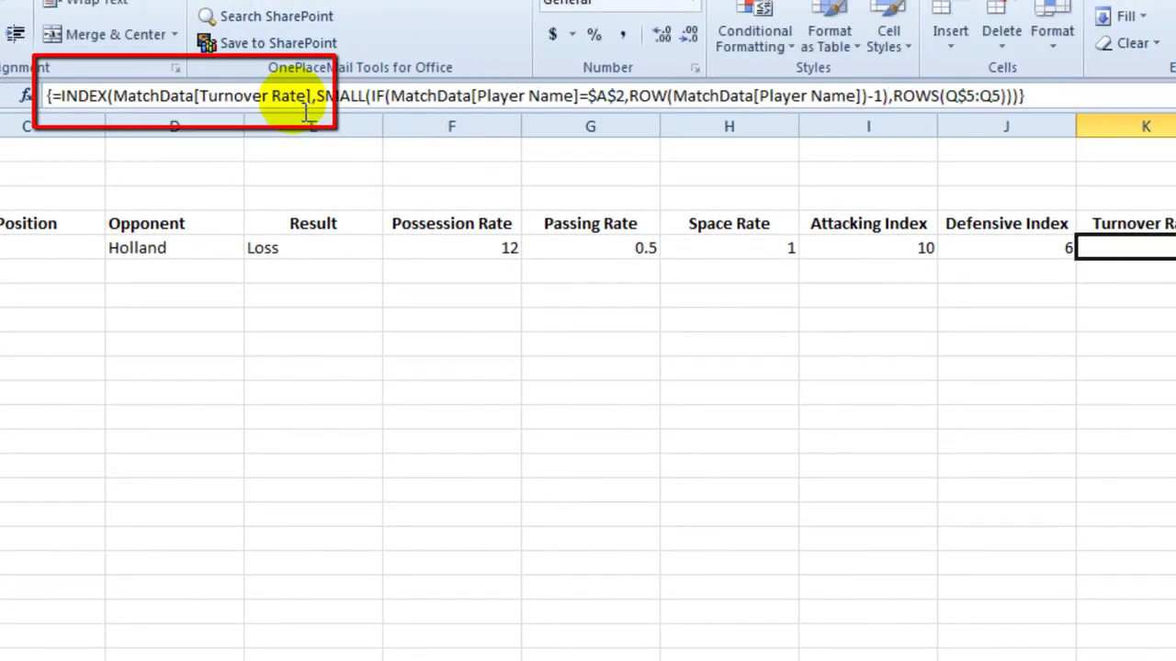
# - Centre the F5:K5 rate and index results and show them with one decimal place
pyautogui.moveTo(1172, 257); pyautogui.dragTo(420, 257)
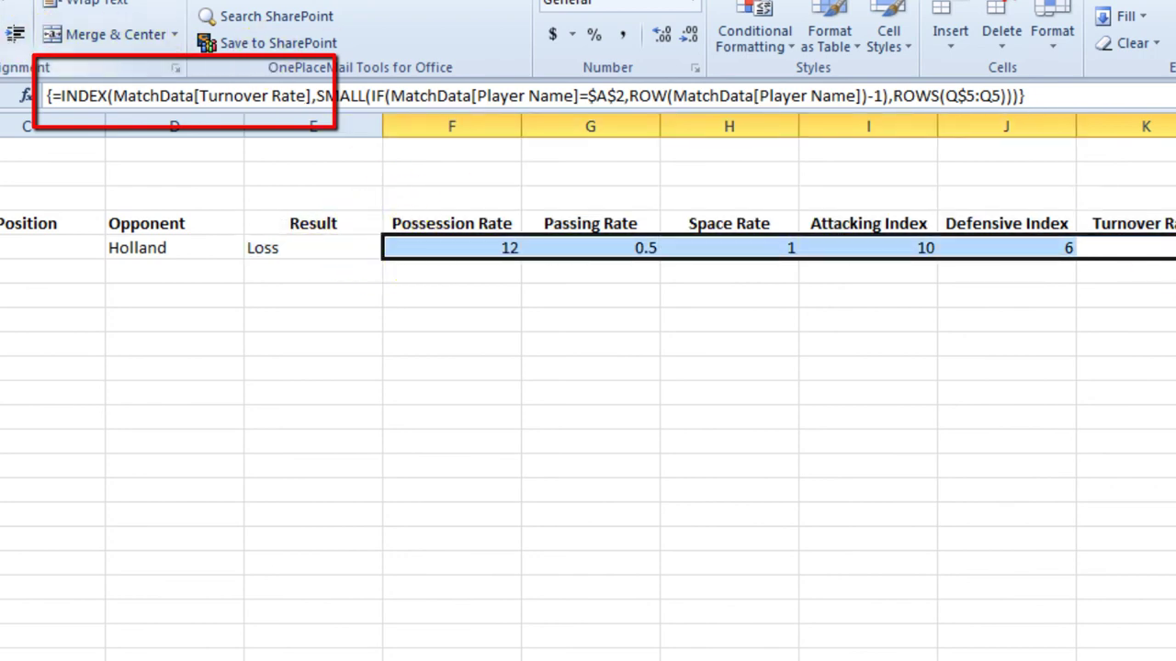
pyautogui.click(2, 35)
pyautogui.click(664, 34)
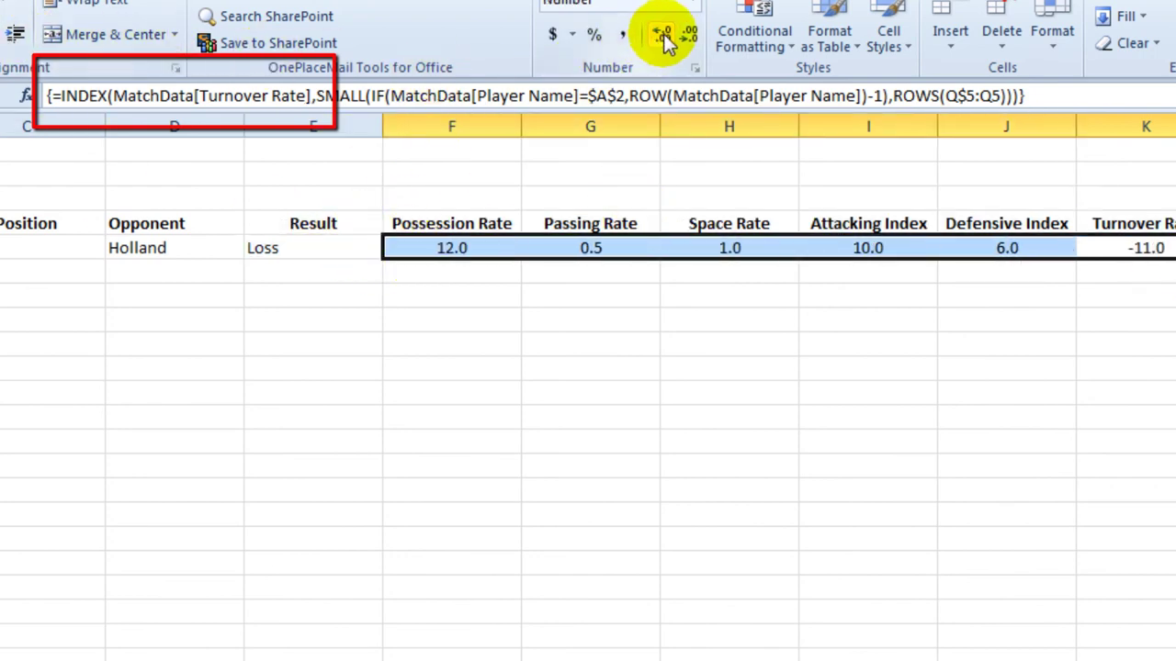
# - Fill the row-5 record formulas from column B down through row 100
pyautogui.moveTo(2, 248); pyautogui.dragTo(1149, 255)
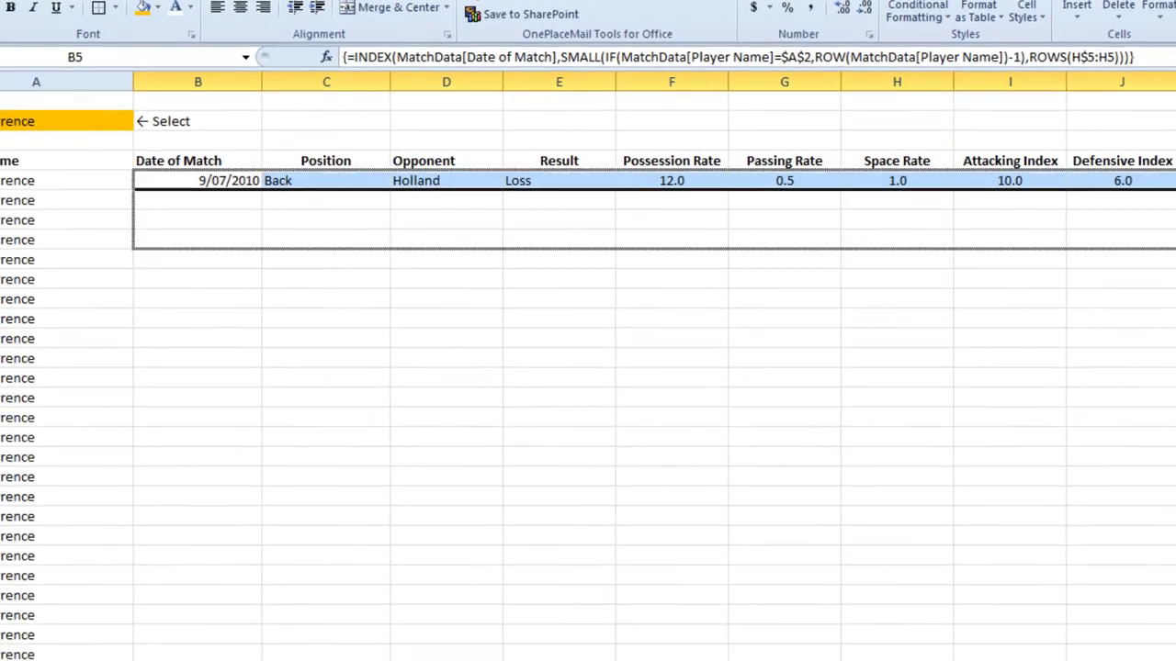
pyautogui.scroll(-20, 588, 367)
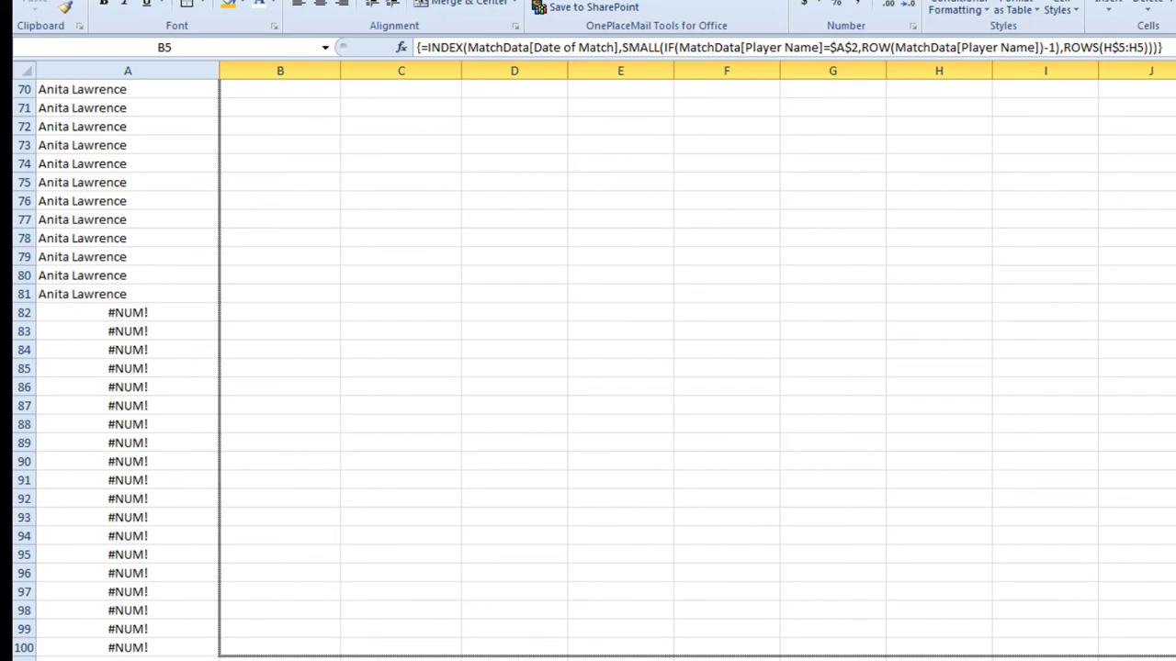
pyautogui.keyDown('shift'); pyautogui.click(1148, 643); pyautogui.keyUp('shift')
pyautogui.hotkey('ctrl', 'v')
pyautogui.scroll(2, 1151, 526)
pyautogui.scroll(20, 1151, 525)
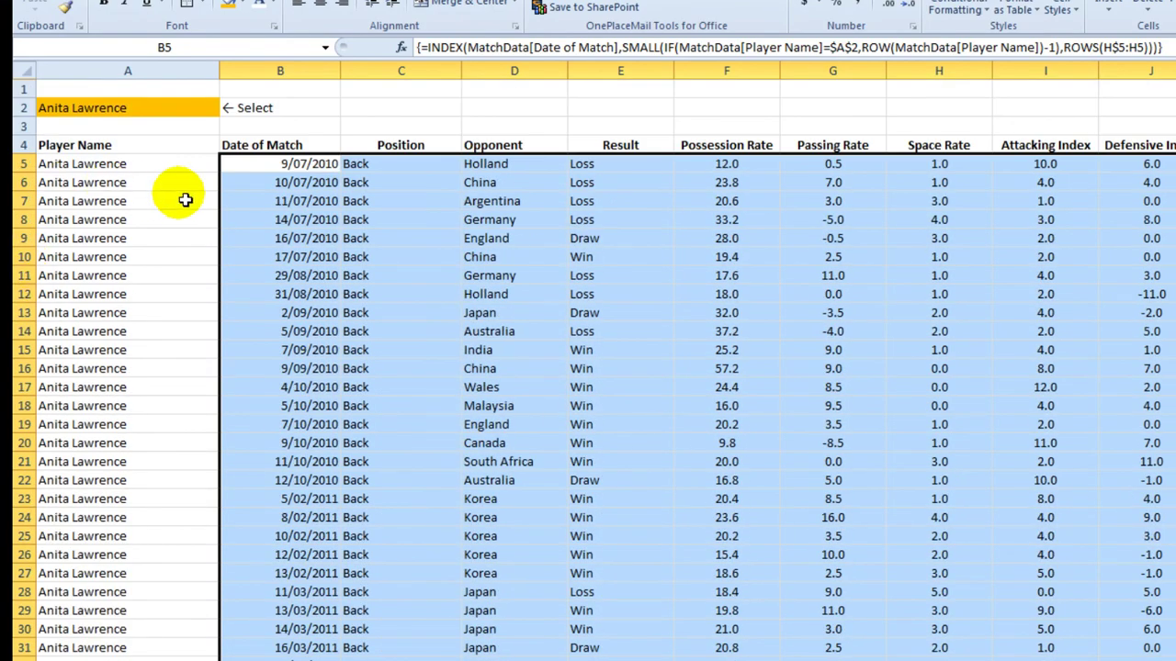
pyautogui.click(168, 169)
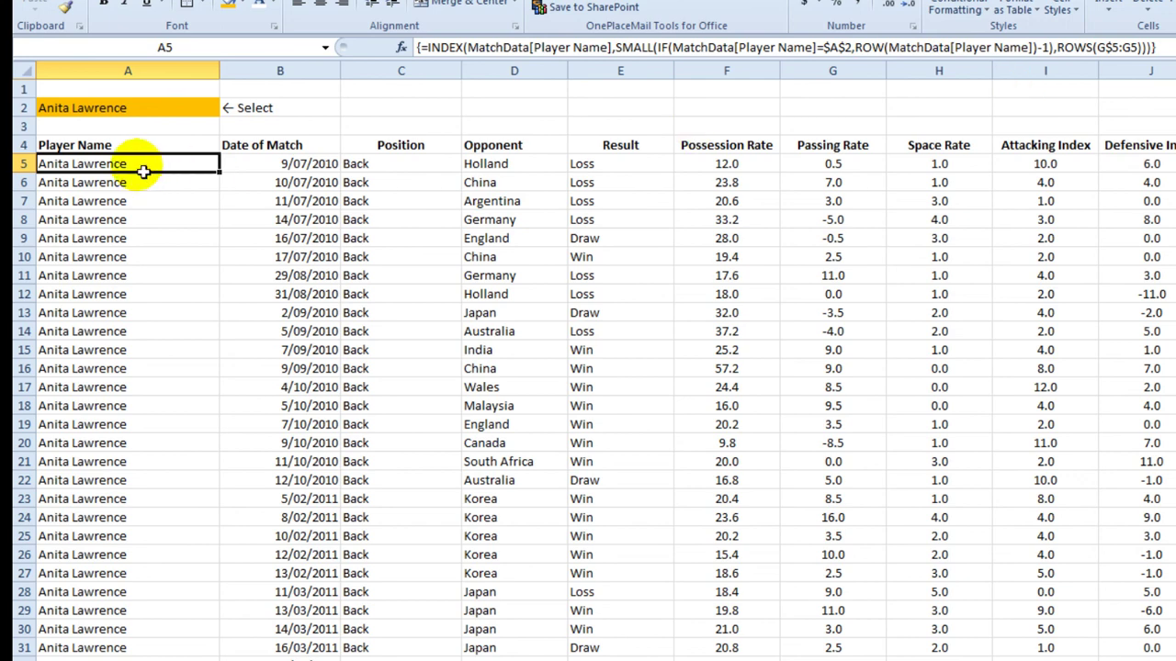
pyautogui.click(267, 169)
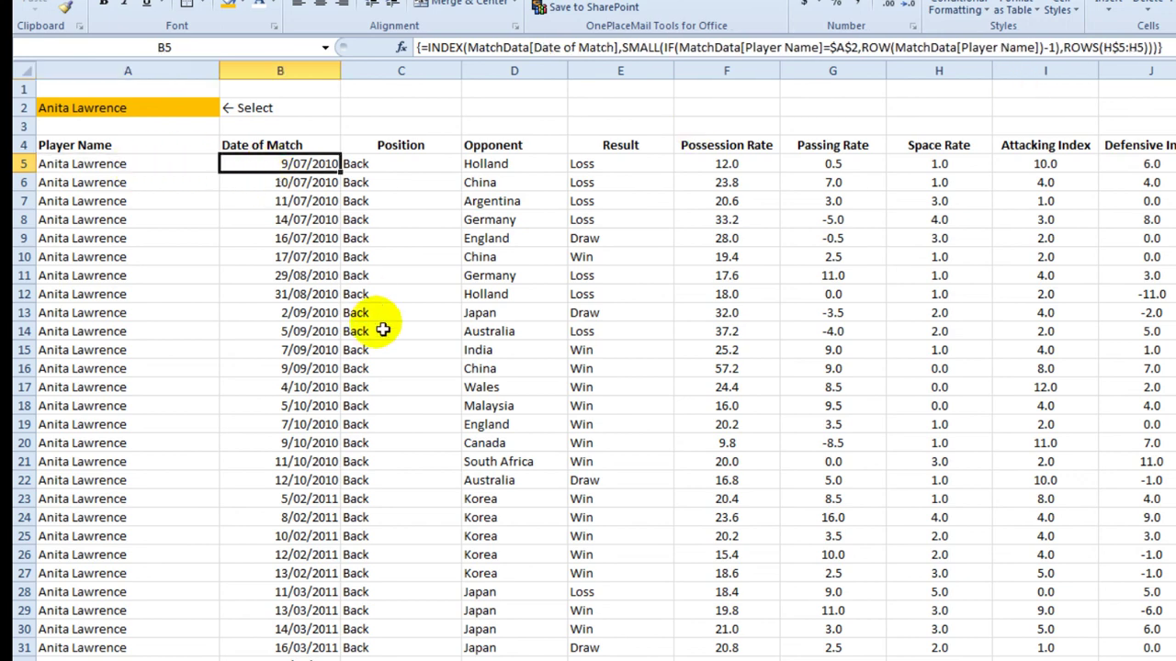